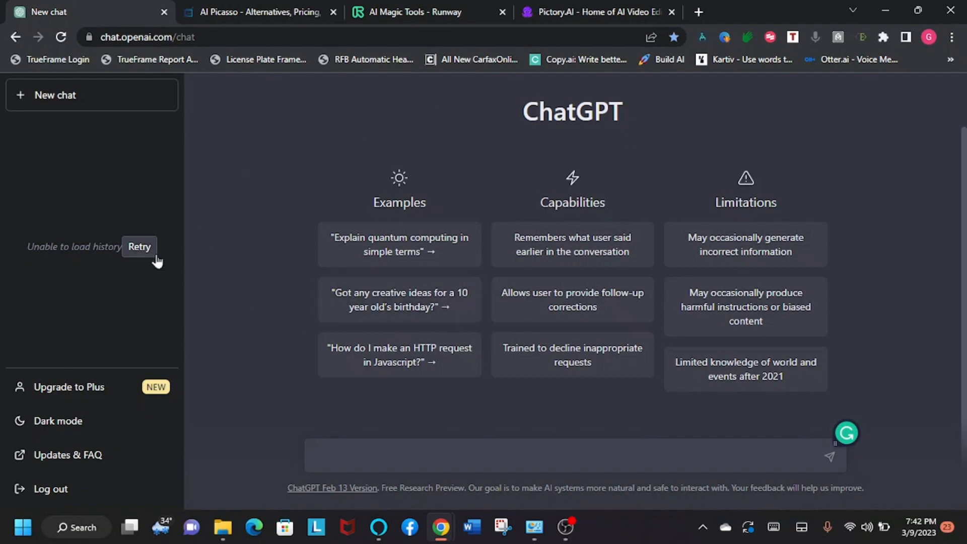
- Retry loading the chat history, then submit the prompt "Give me 10 different chicken recipes that you can make in under 30 minutes"
click(139, 246)
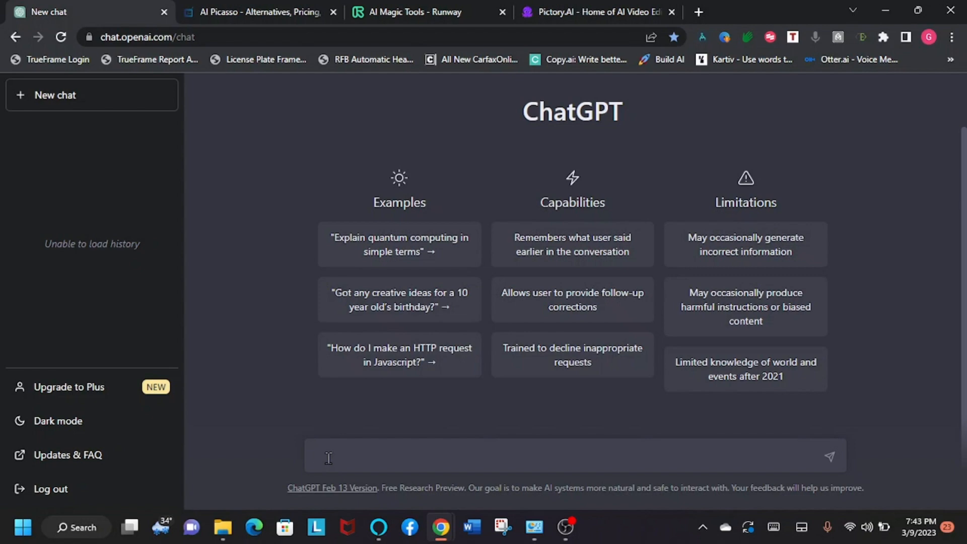
text(Give me 10 differ)
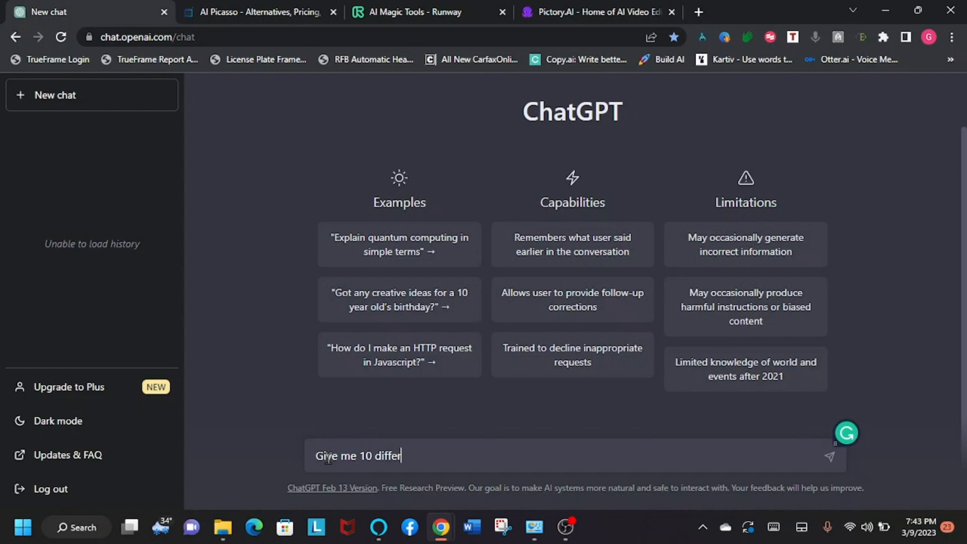
text(ent chicken recipes)
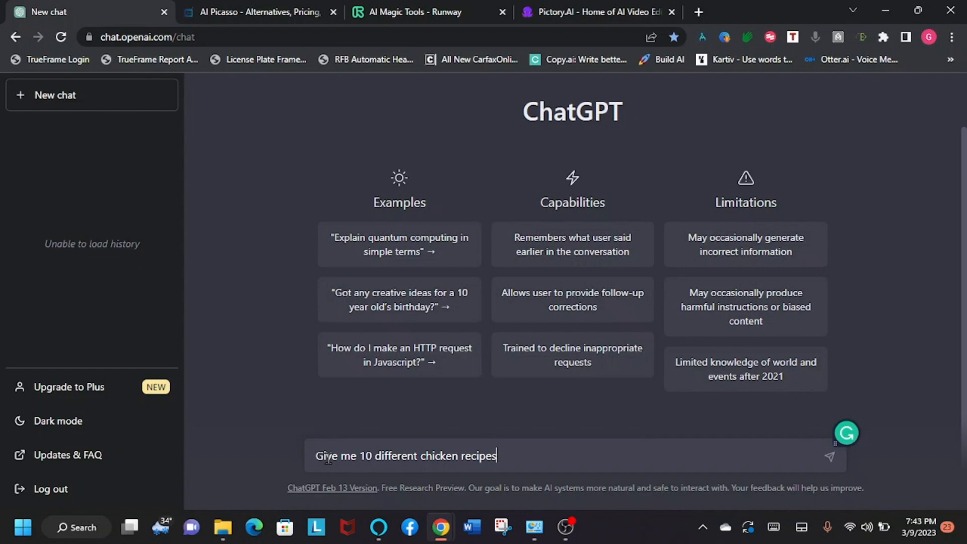
text( that you can make )
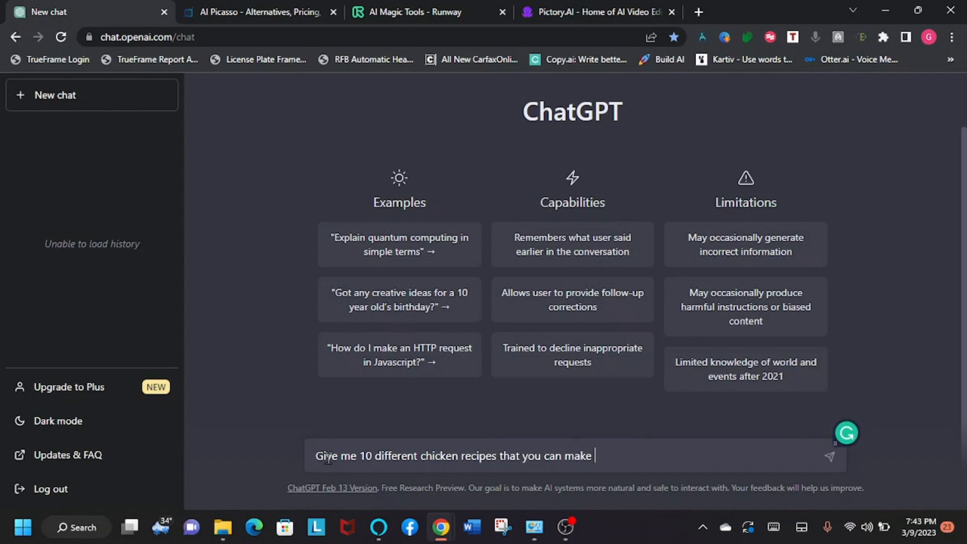
text(in under 30 mintues)
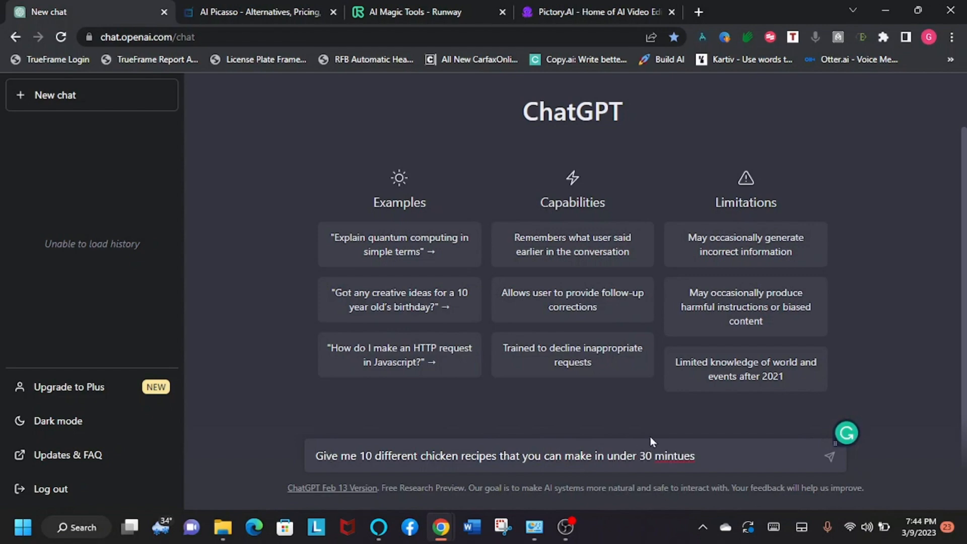
right_click(684, 456)
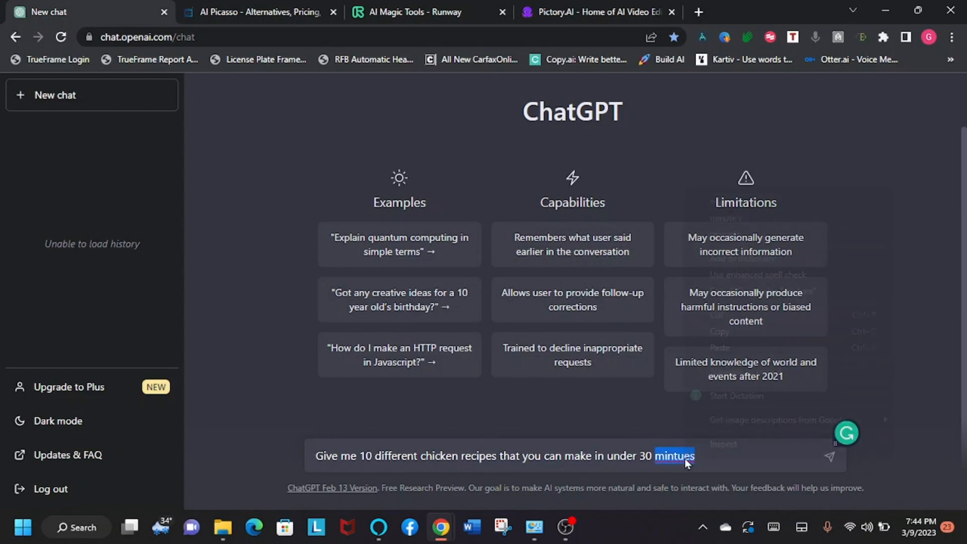
click(730, 208)
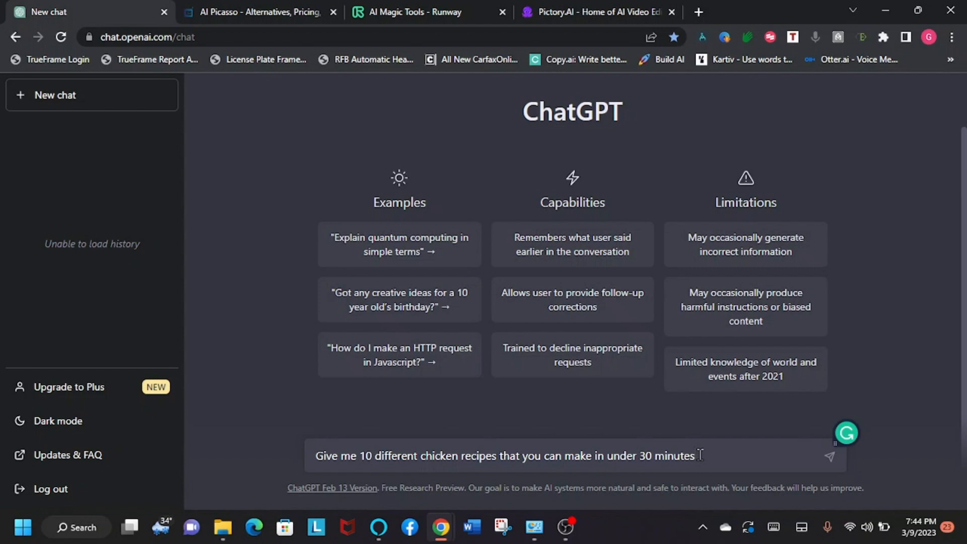
key(Return)
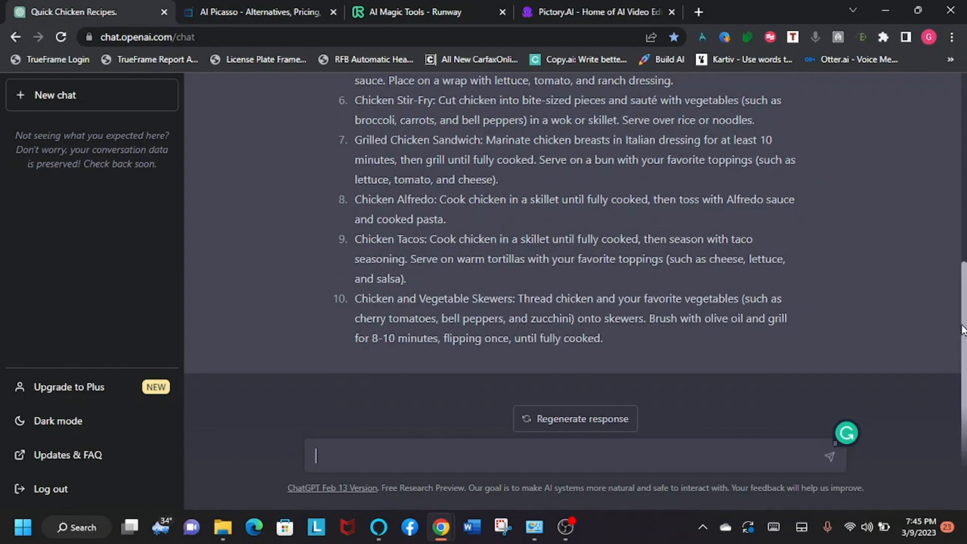
- Read through the generated list of chicken recipes from the first entry to the last
scroll(960, 306, up, 1)
drag(960, 306, 957, 165)
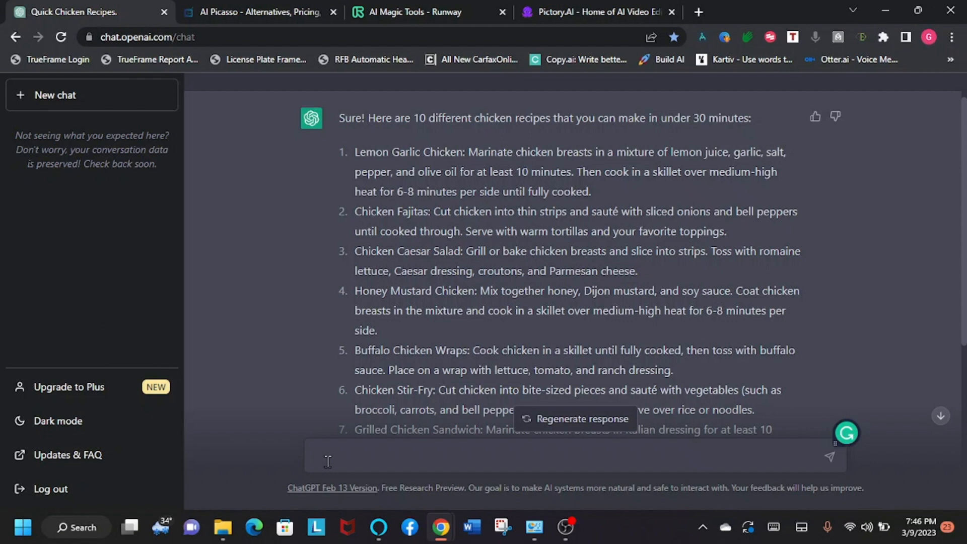
scroll(327, 461, down, 4)
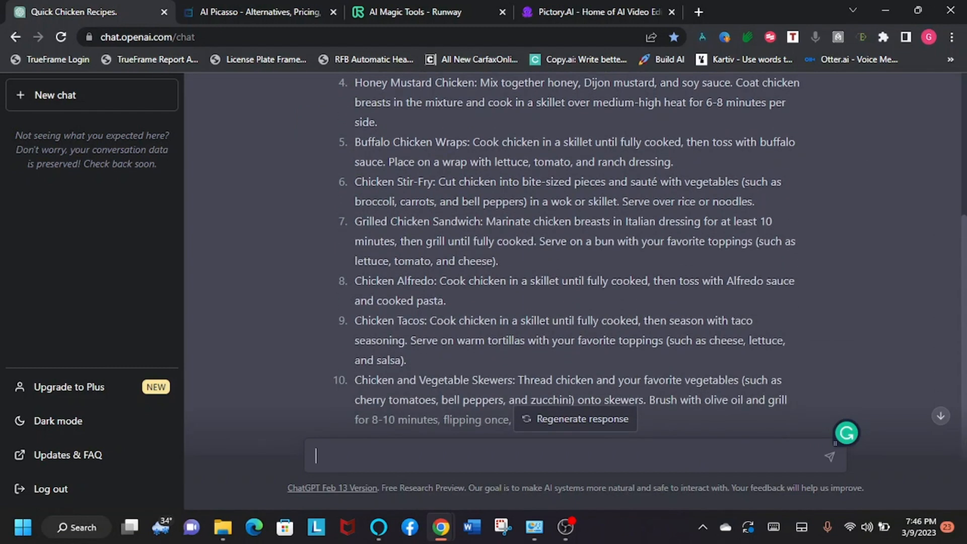
scroll(569, 251, up, 3)
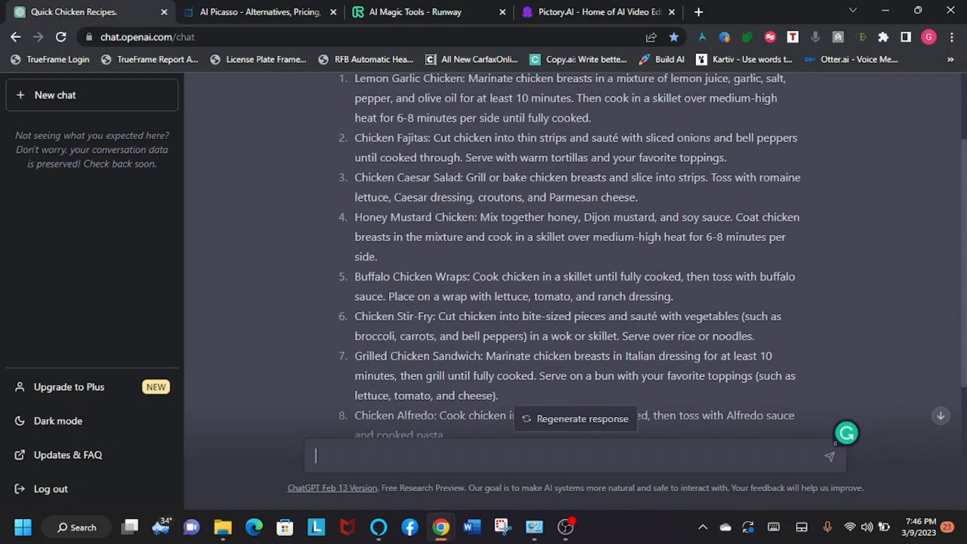
scroll(569, 252, up, 2)
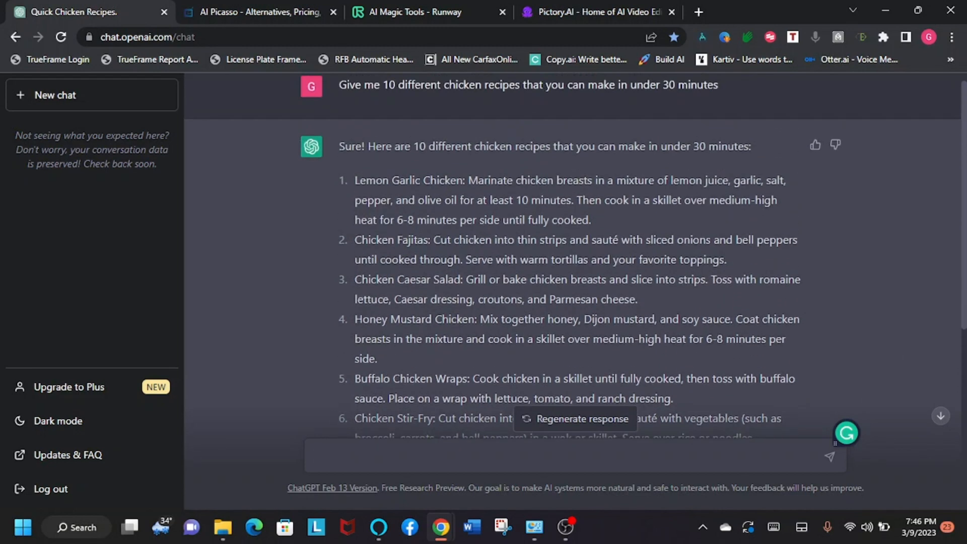
scroll(569, 252, down, 3)
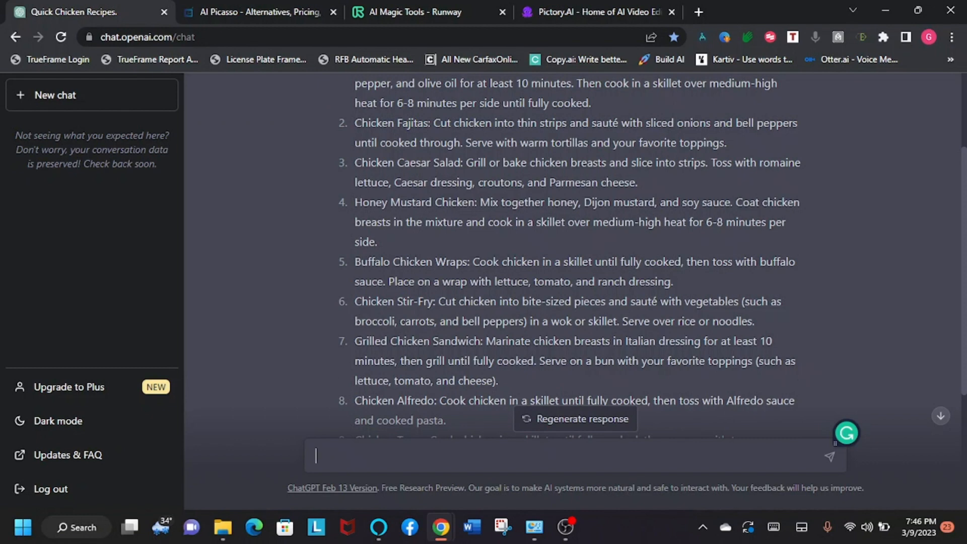
scroll(569, 252, up, 3)
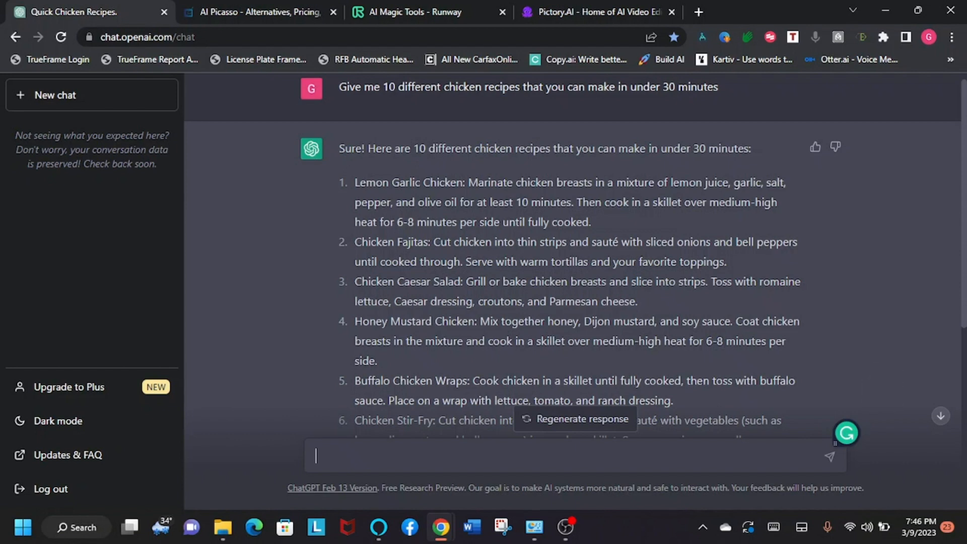
- Submit the follow-up prompt "Elaborate on how to make lemon garlic chicken" in the same chat
text(Elabora)
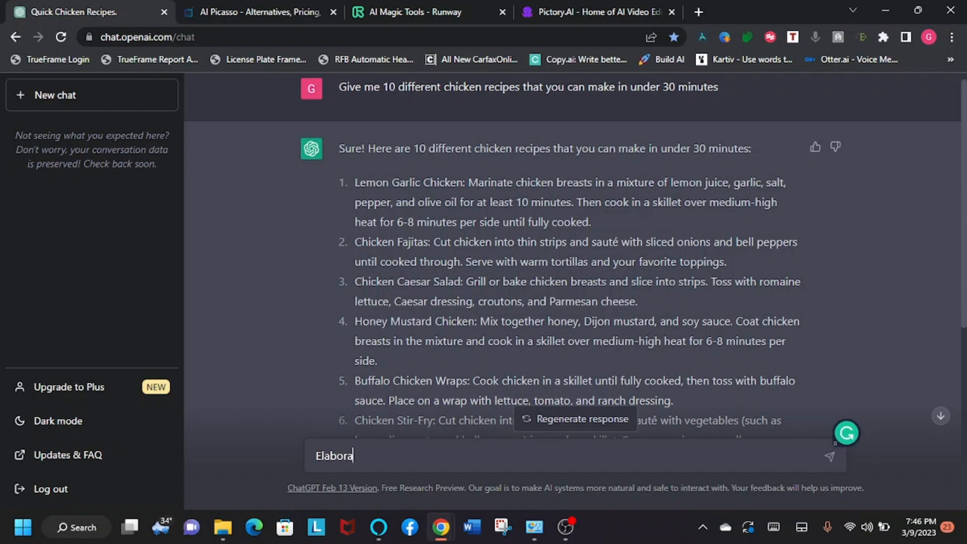
text(te on how to make )
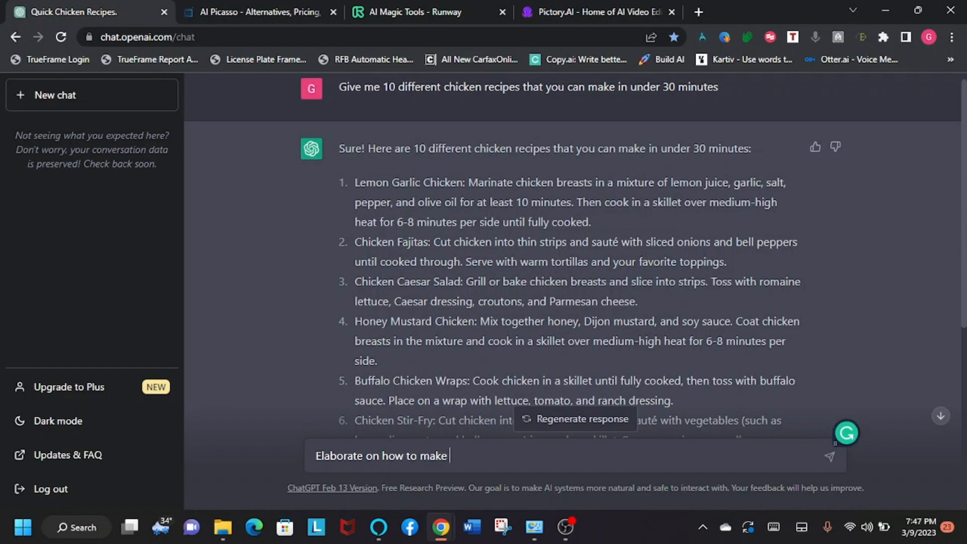
text(lemon garlic chicken)
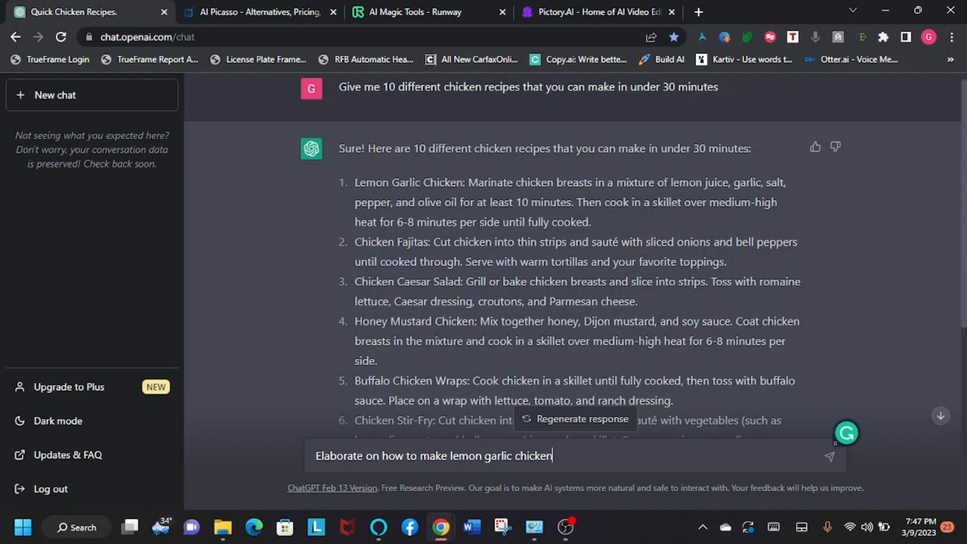
key(Return)
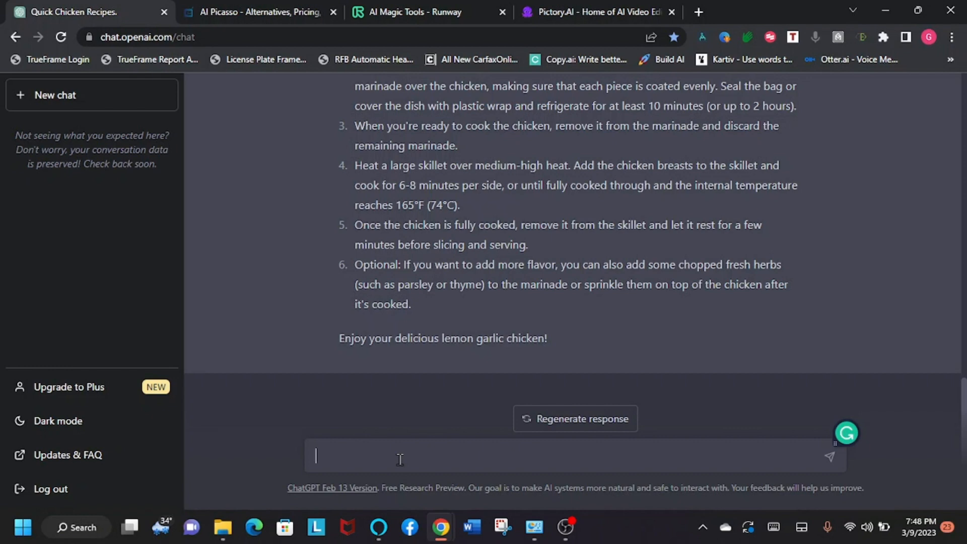
- Submit the follow-up prompt "Generate a youtube how to video format for making this recipe"
text(Generater)
key(BackSpace)
key(BackSpace)
text(a how to)
key(BackSpace)
key(BackSpace)
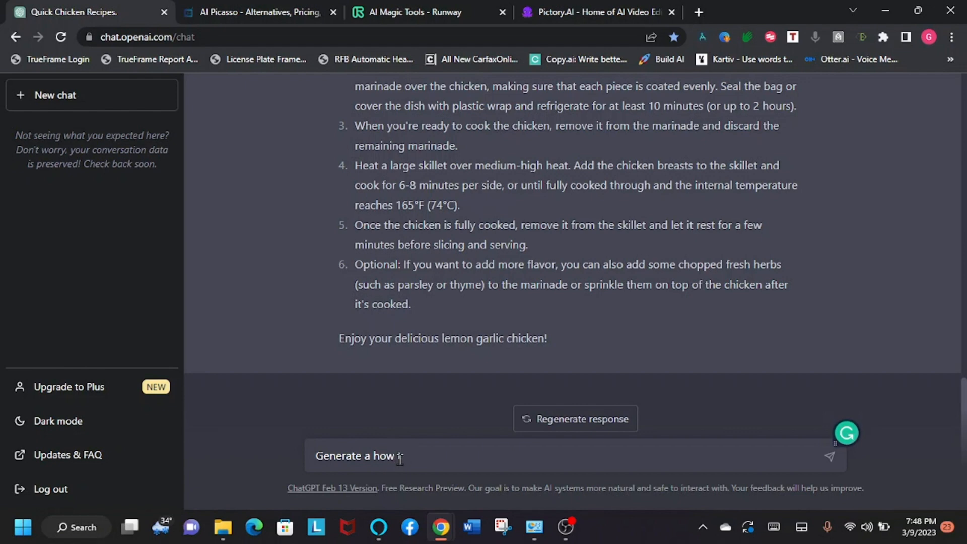
text(to )
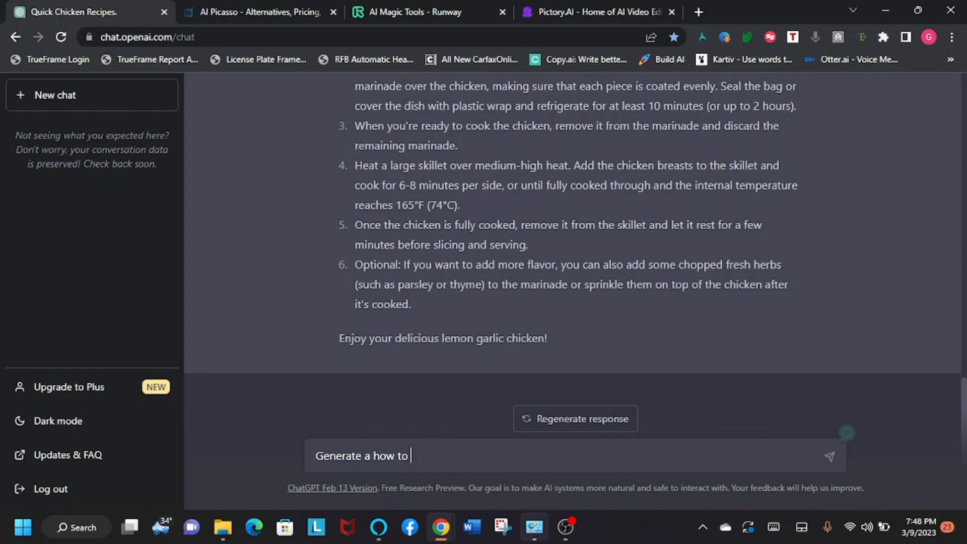
text(video form)
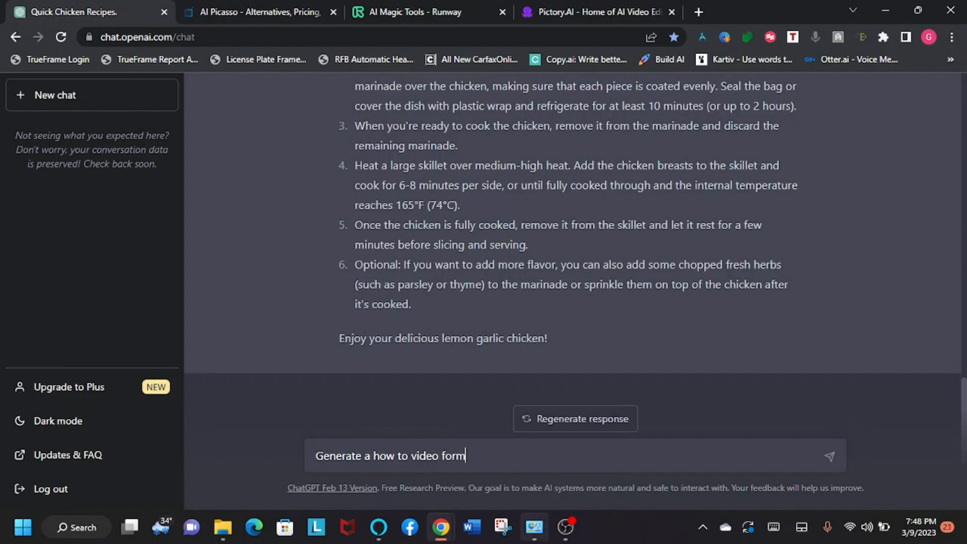
text(at for making this recipe)
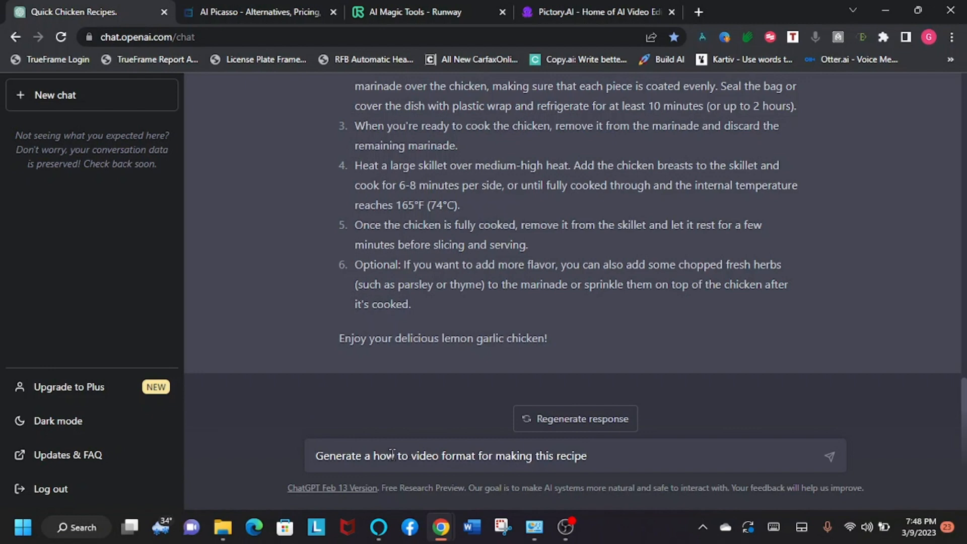
click(372, 456)
text(youtube)
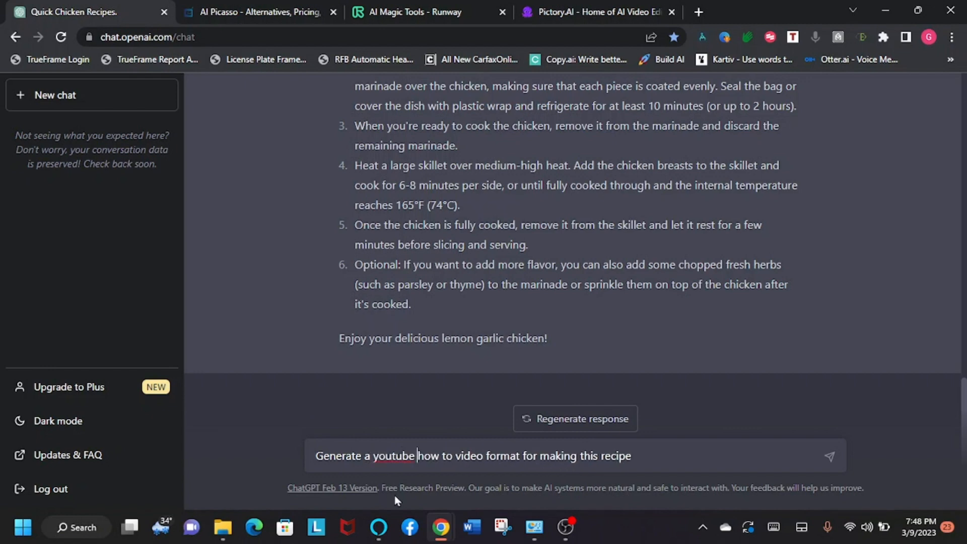
key(Return)
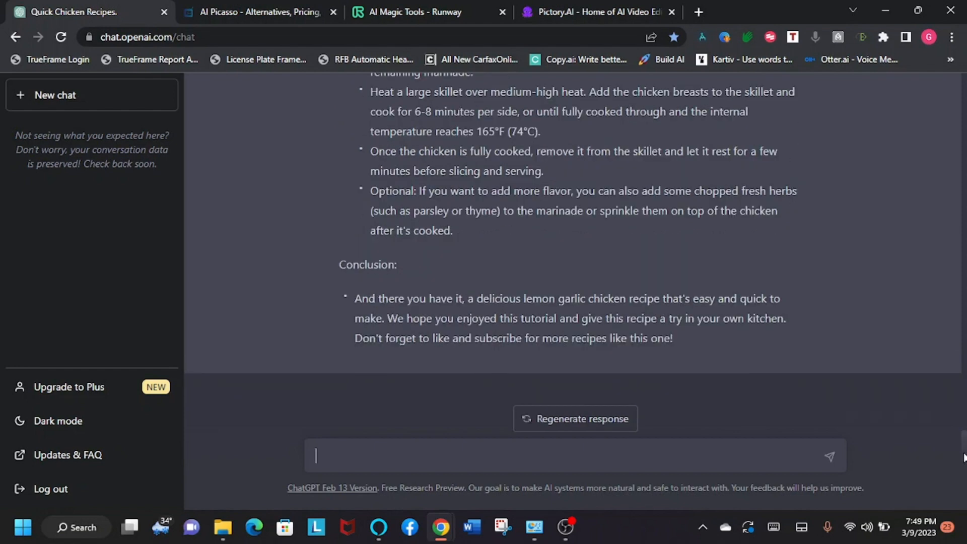
- Examine the generated YouTube video script, including its title, intro, ingredients, instructions and conclusion
drag(963, 407, 961, 399)
click(925, 364)
scroll(924, 370, up, 3)
scroll(924, 369, down, 2)
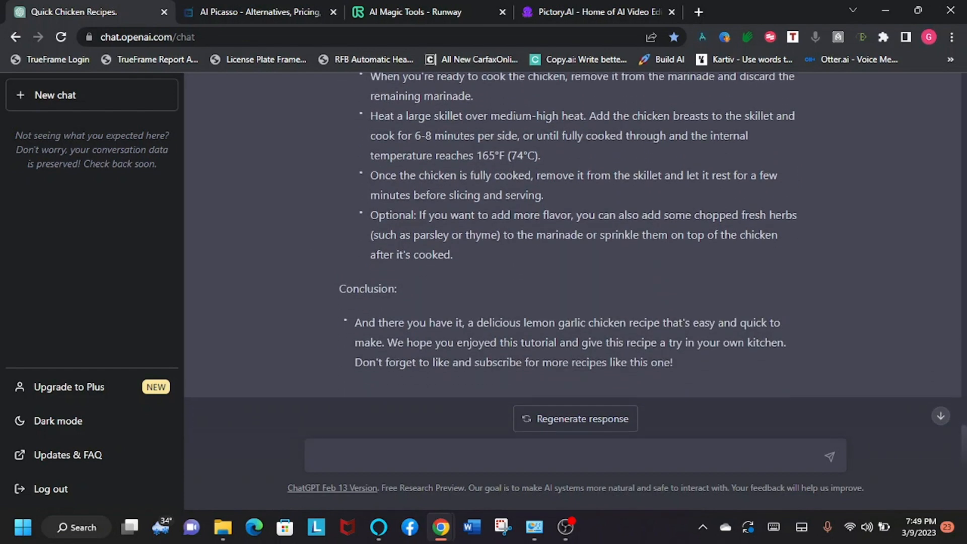
scroll(925, 369, up, 4)
scroll(924, 369, up, 5)
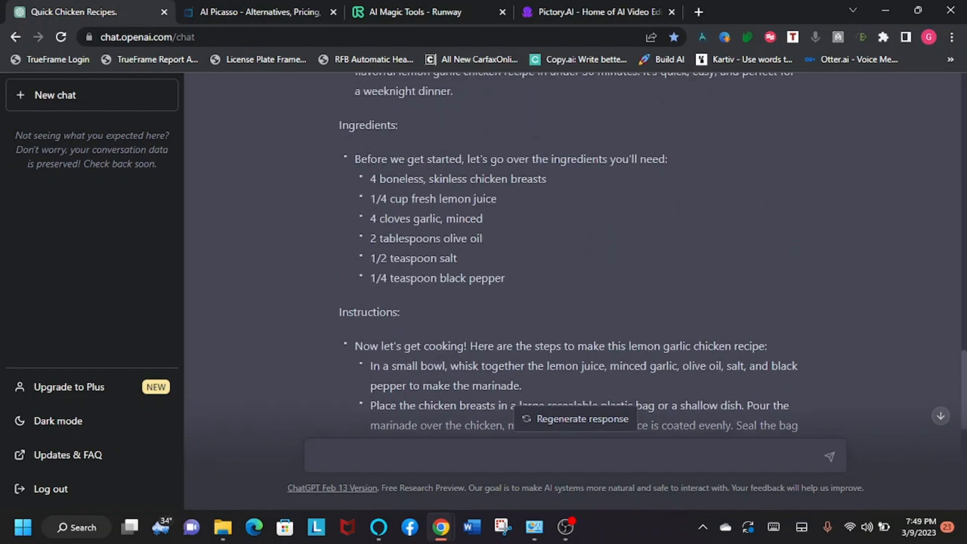
scroll(924, 369, up, 3)
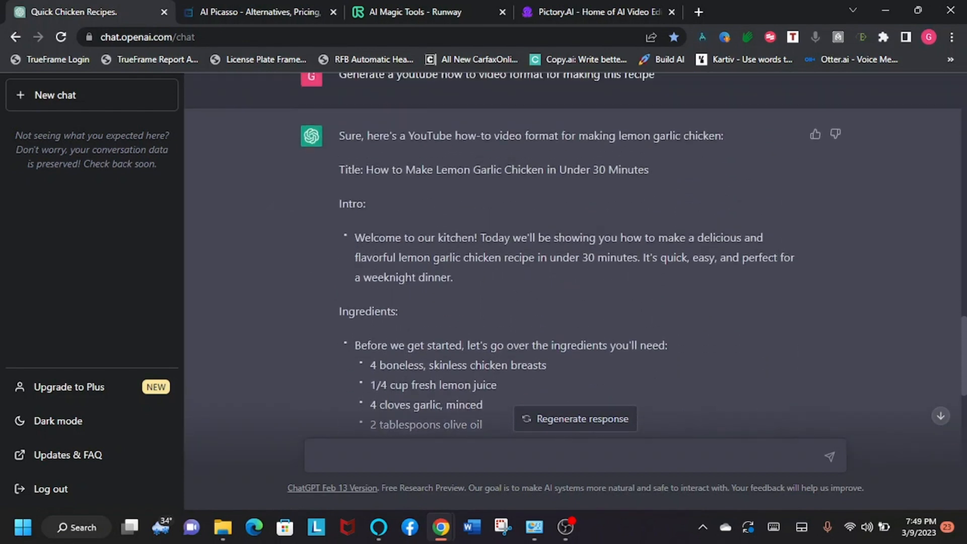
scroll(567, 256, down, 4)
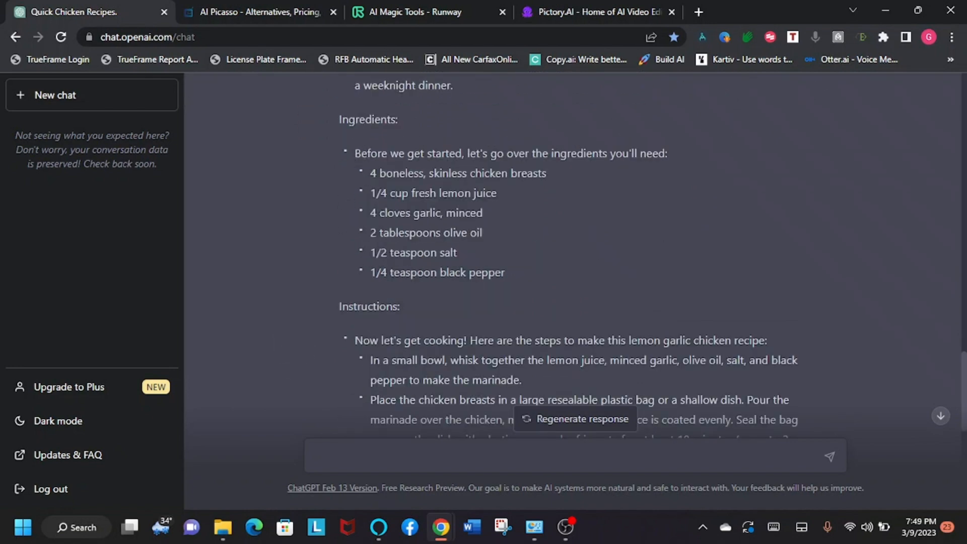
scroll(566, 255, down, 7)
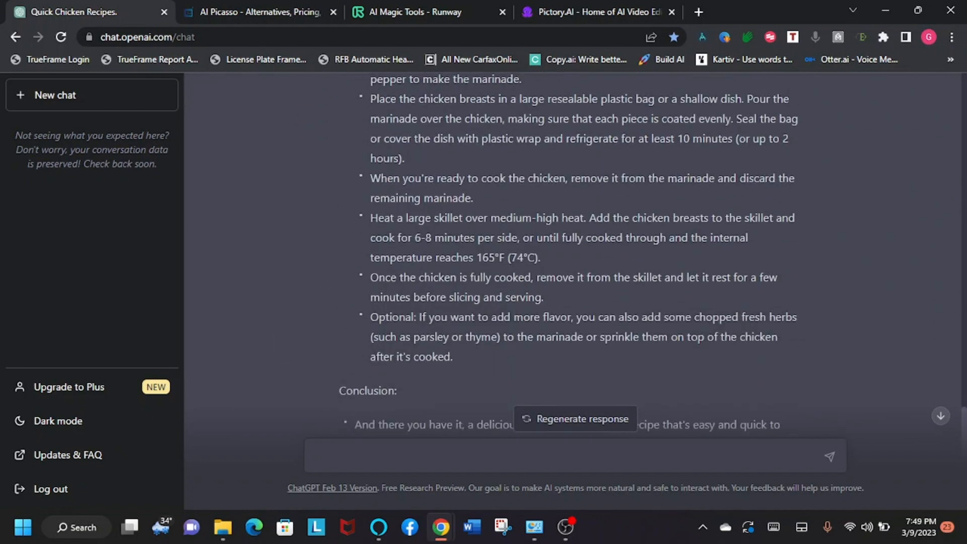
click(376, 455)
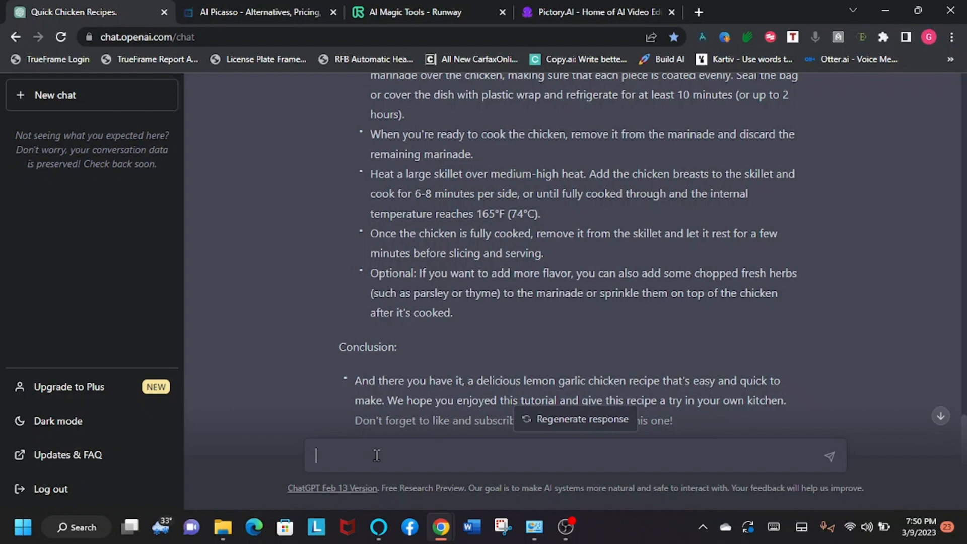
scroll(376, 455, up, 12)
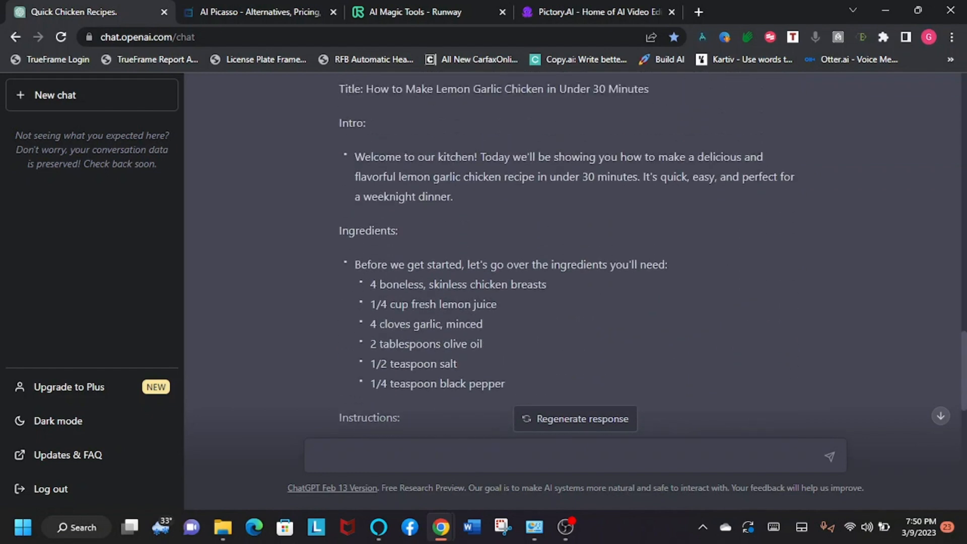
scroll(574, 251, down, 1)
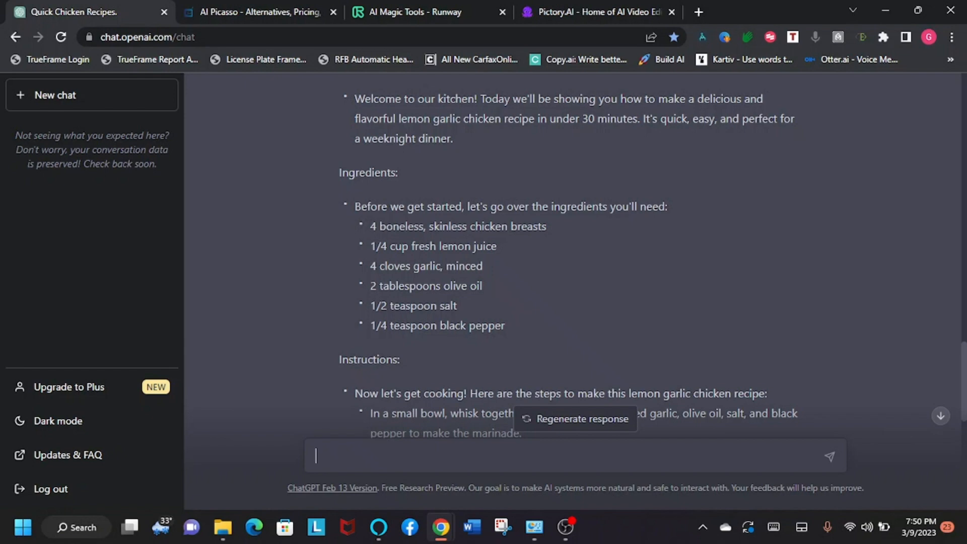
scroll(574, 252, down, 10)
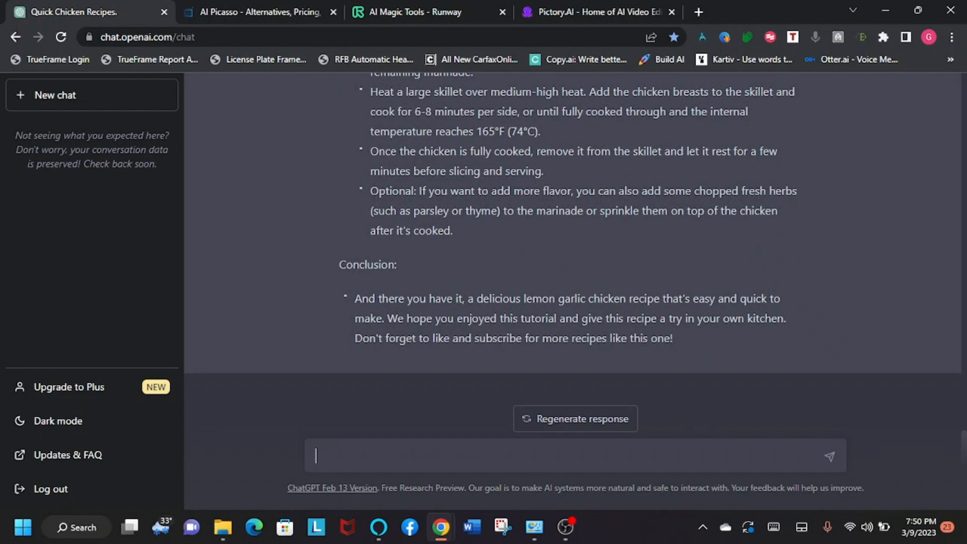
- Submit the follow-up prompt "Keep the recipe exactly the same but make it served for 8 people" in the same chat
text(Keep )
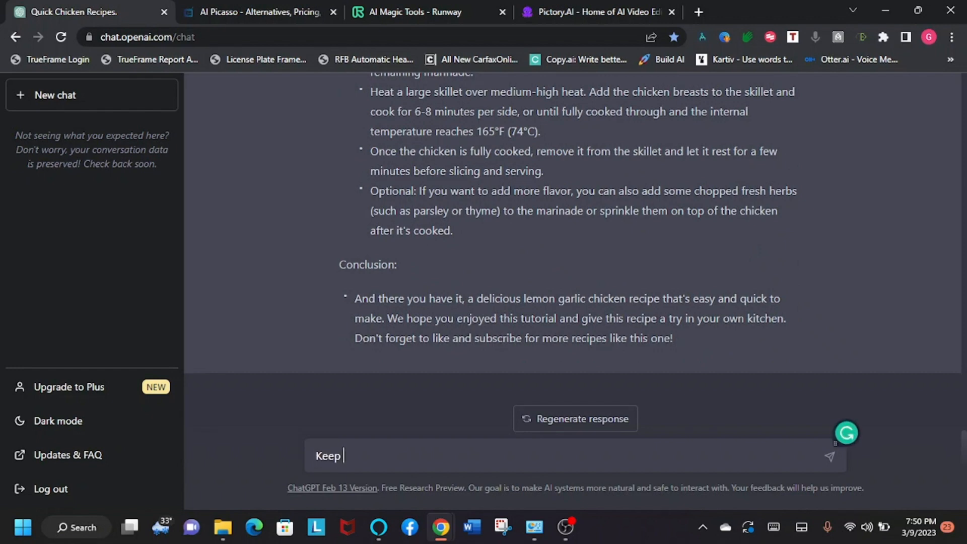
text(the recipe e)
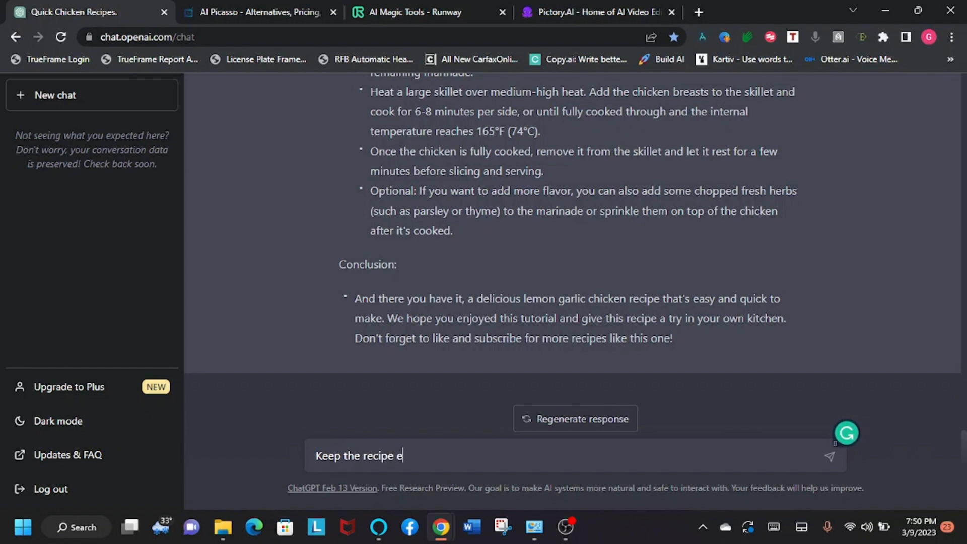
text(xactly the sa)
text(me )
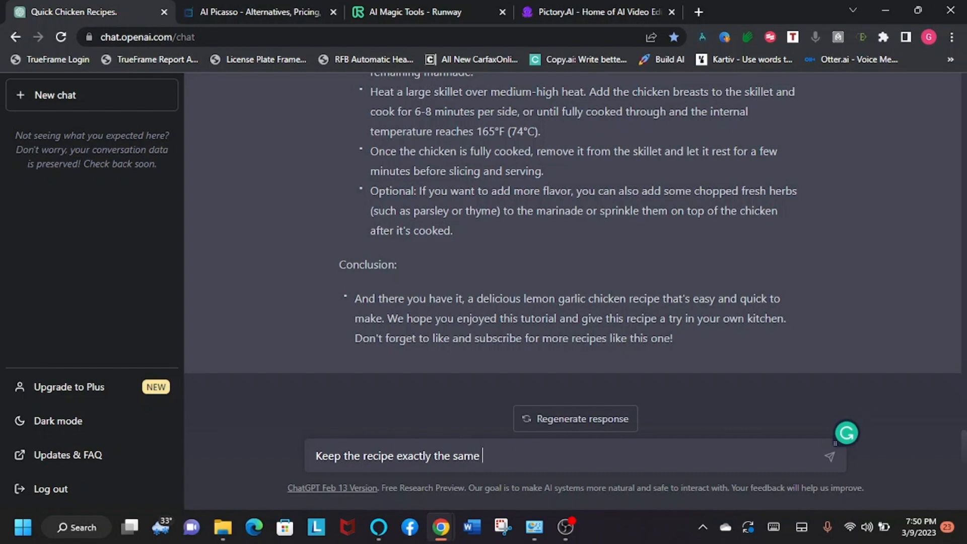
text(but make i)
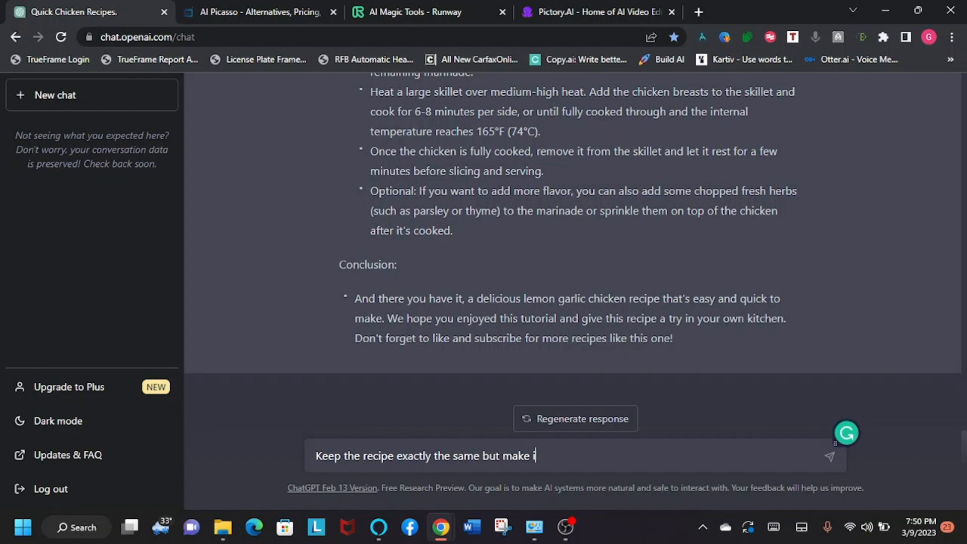
text(t served for 8 peoplk)
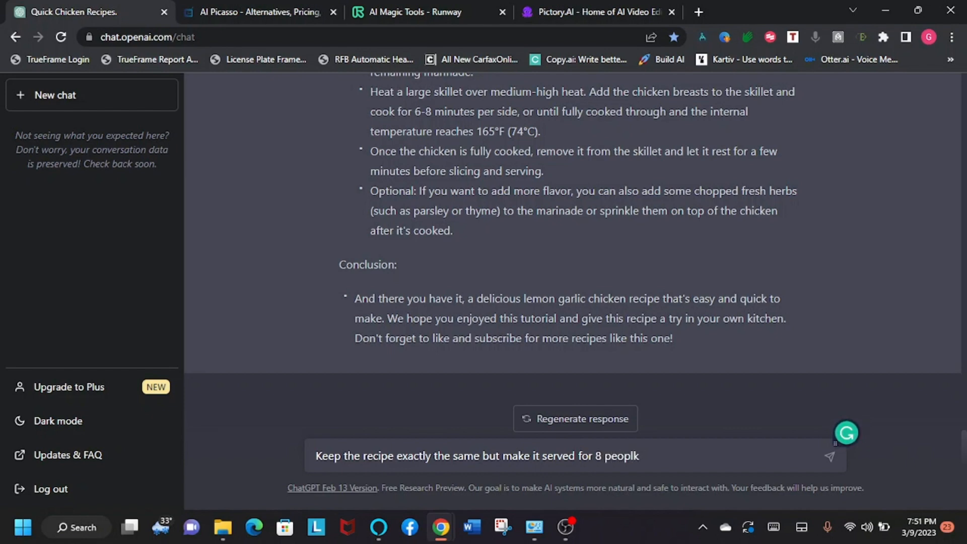
key(BackSpace)
text(e)
key(Return)
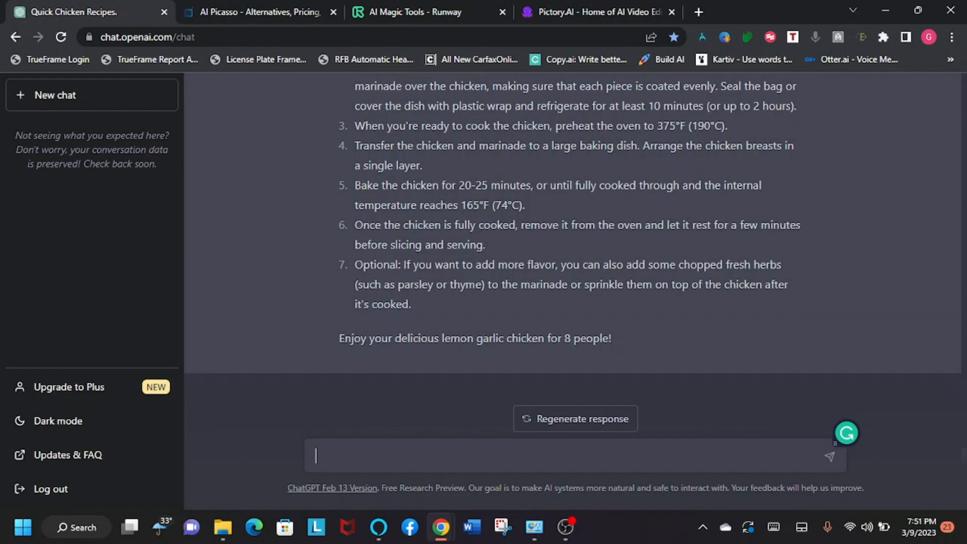
- Select and copy the generated YouTube video script from its title through the end of the conclusion
scroll(572, 251, up, 10)
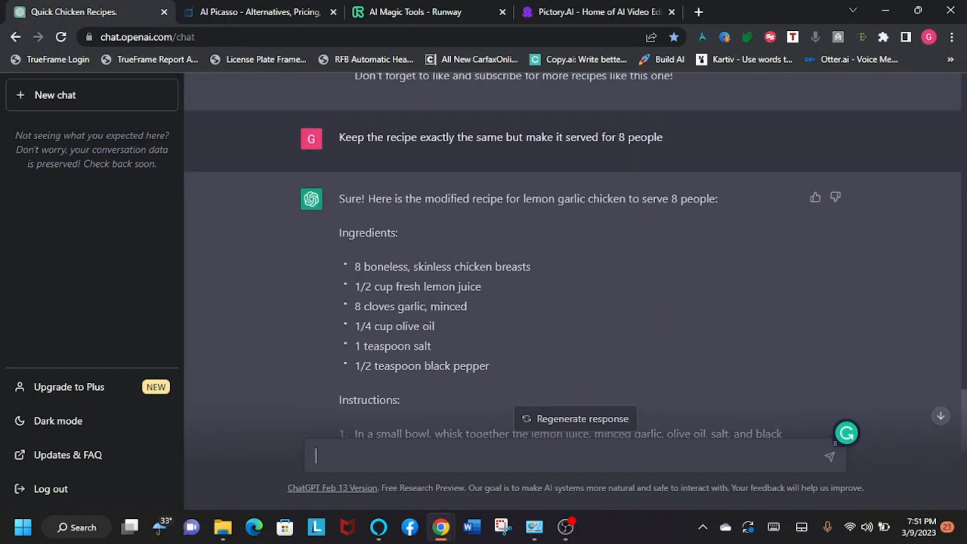
scroll(572, 251, down, 8)
scroll(573, 267, up, 12)
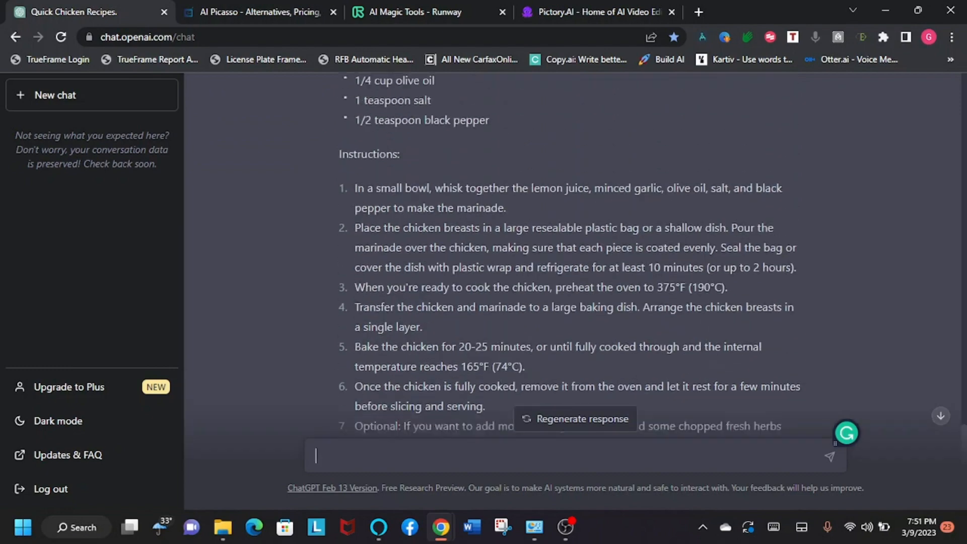
drag(607, 527, 677, 203)
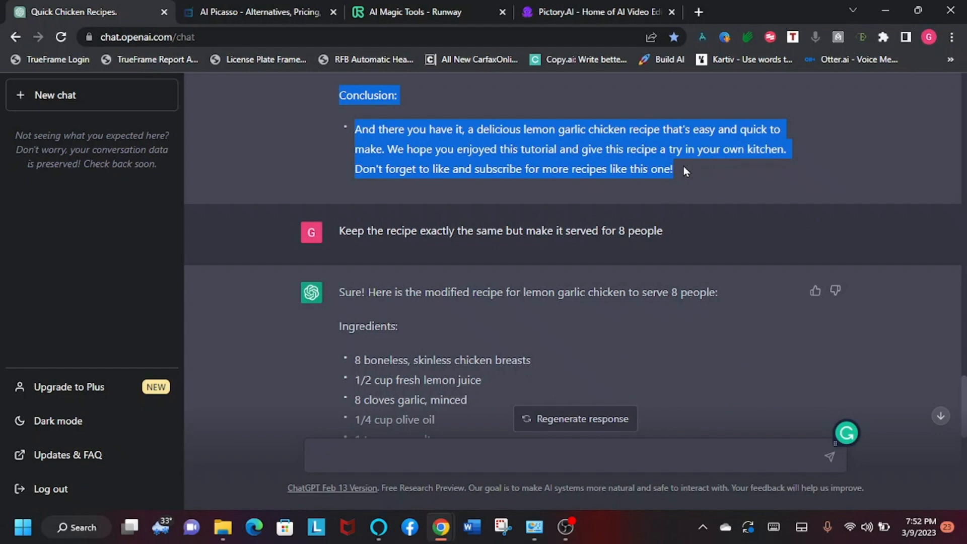
- Switch to Pictory and open the script editor for a new Script to Video project
click(588, 11)
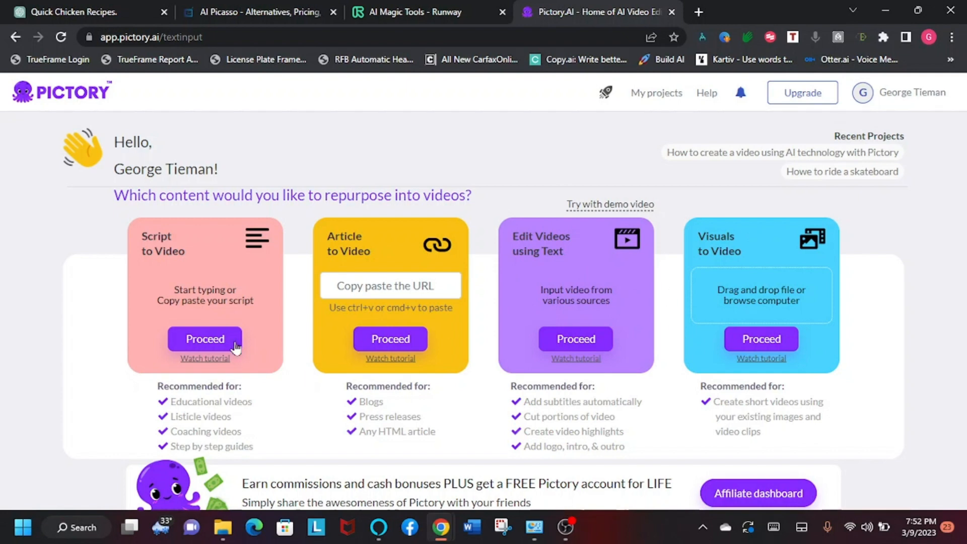
click(216, 342)
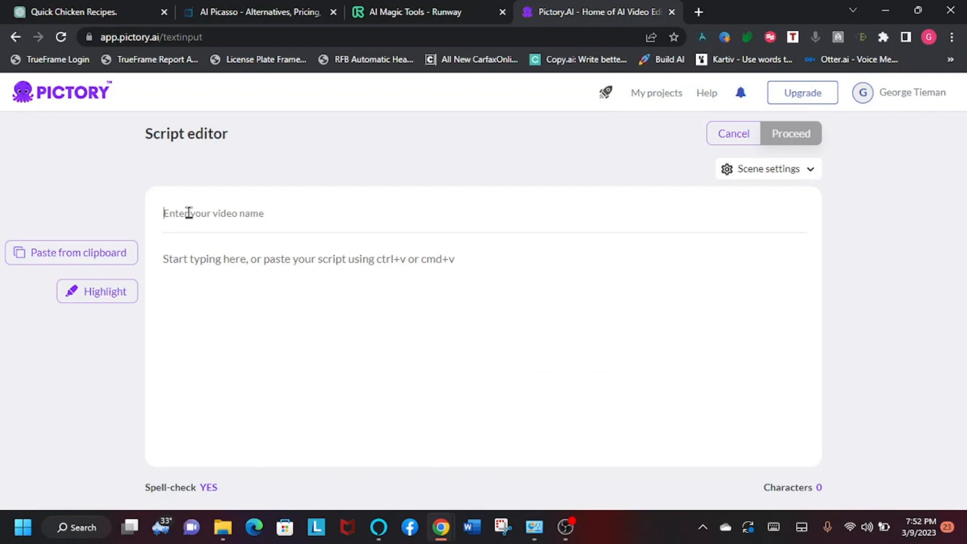
click(112, 7)
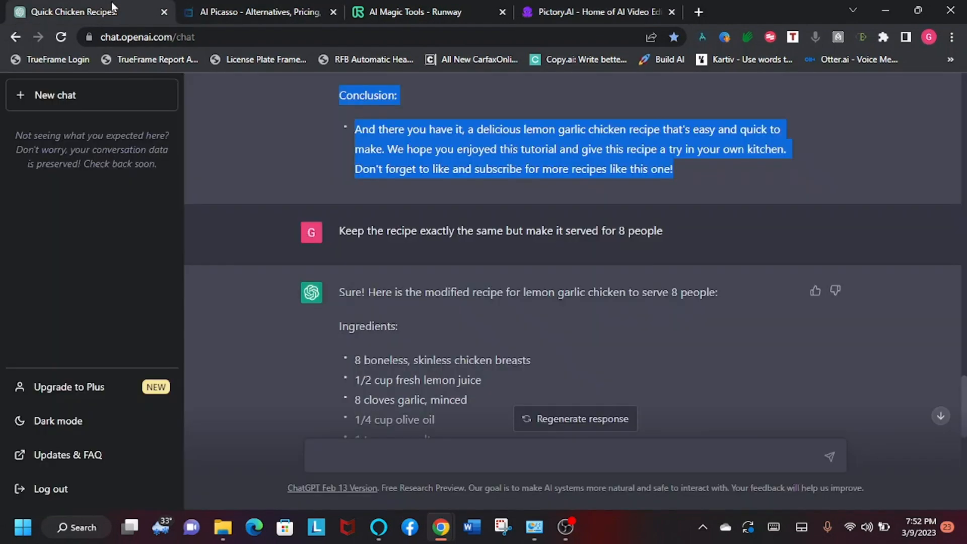
click(556, 7)
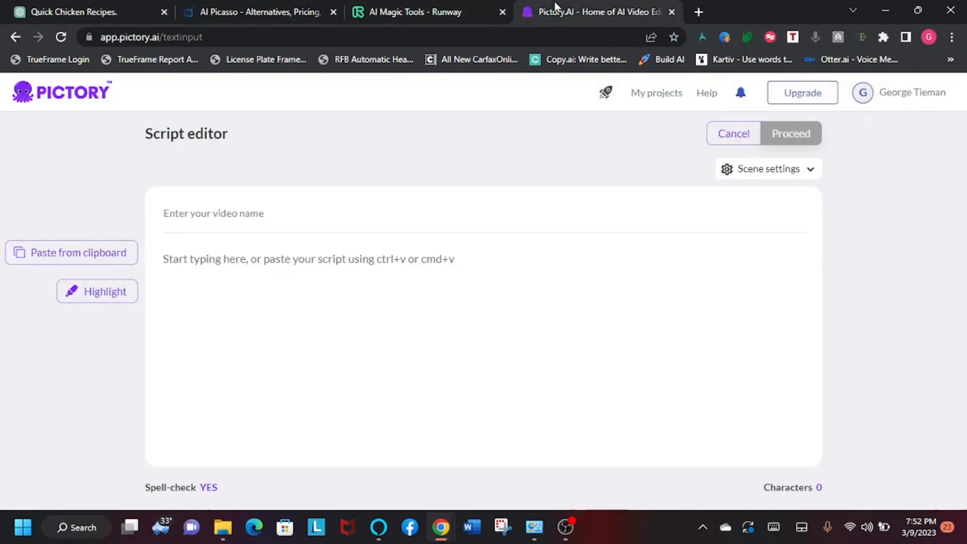
- Name the video "Quick Chicken Recipe - Lemon Chicken" and paste the copied YouTube script as its text
text(Quick Chicken)
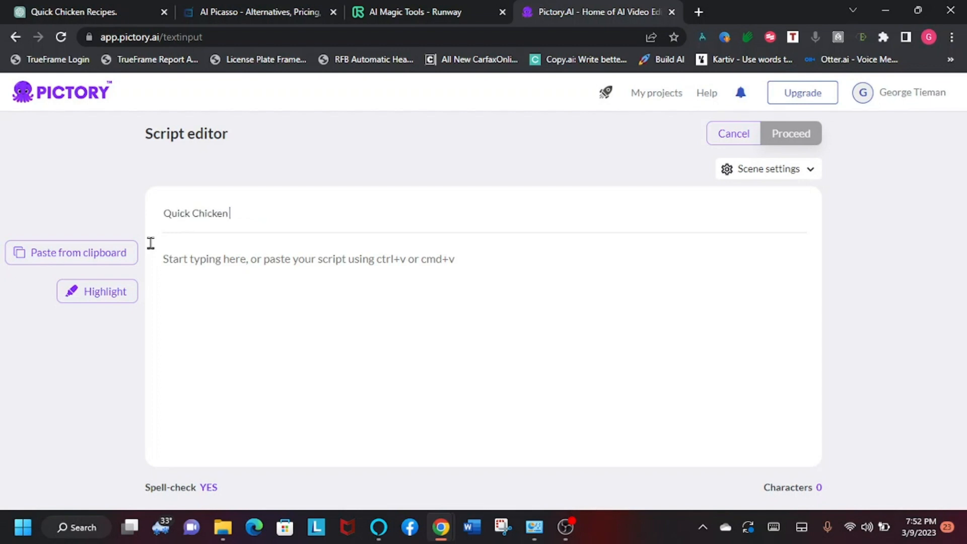
text( Recipe - Lemon Chicken)
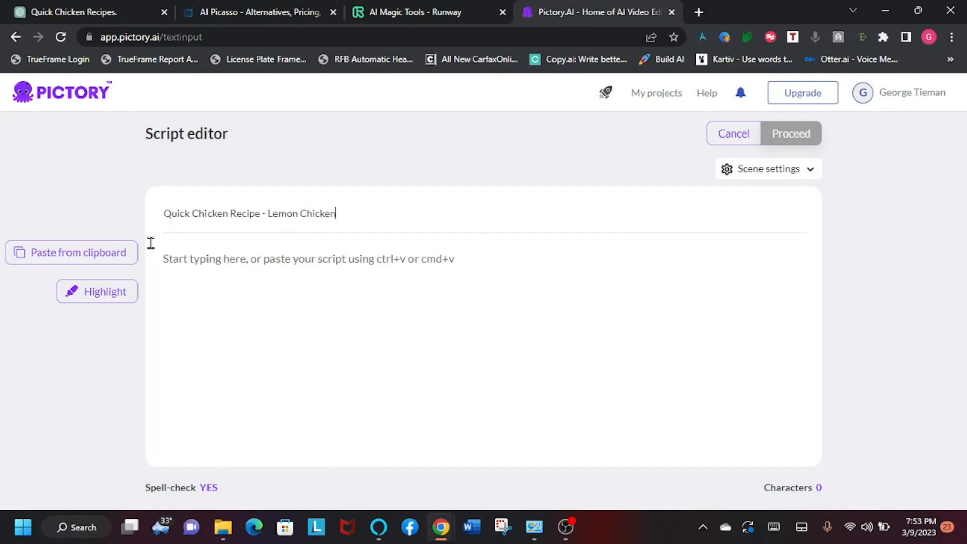
click(186, 256)
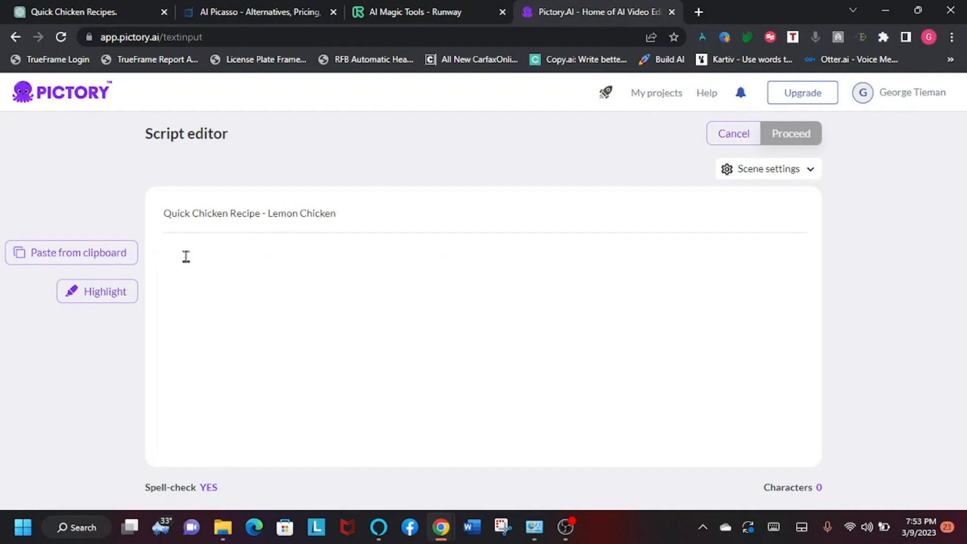
key(ctrl+v)
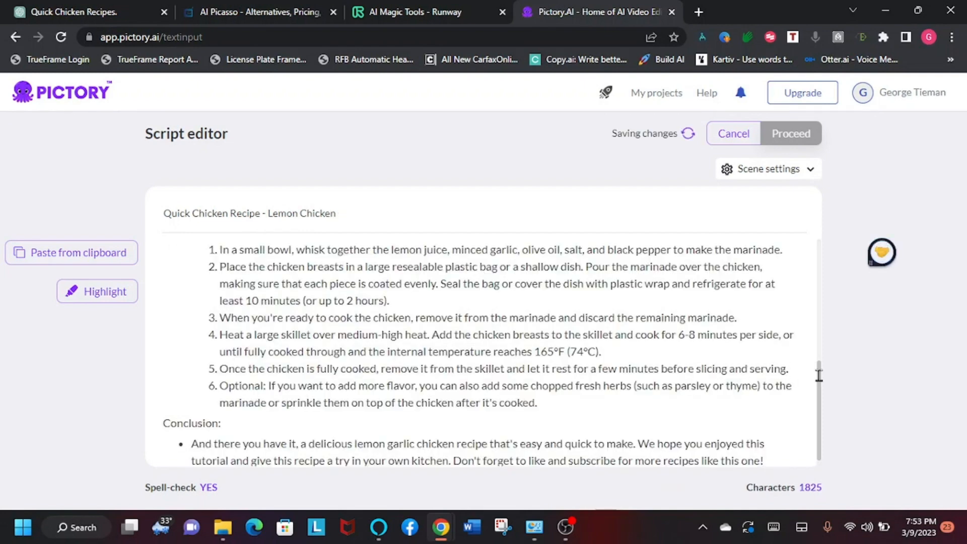
- Delete the line introducing the ingredients and the six-item ingredient list beneath it from the script
drag(819, 381, 807, 281)
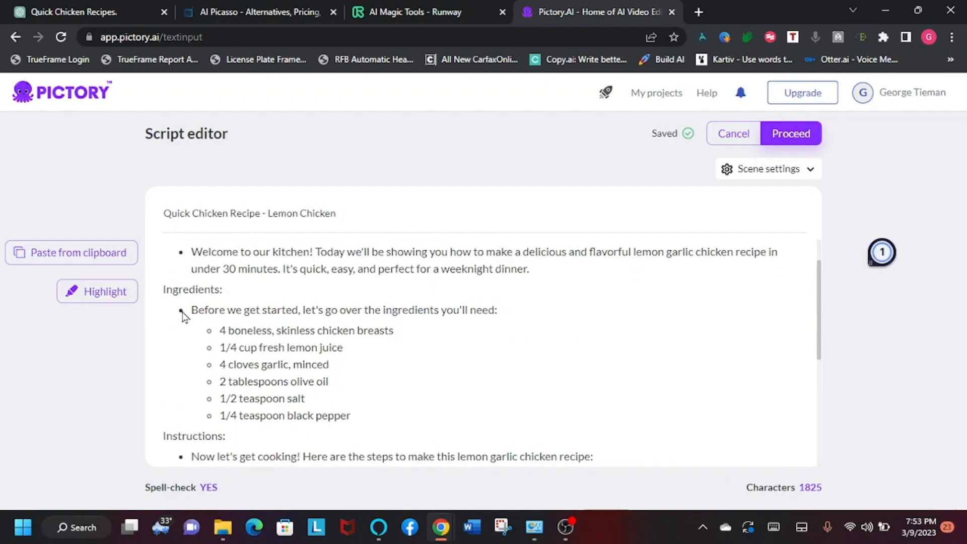
drag(194, 309, 352, 412)
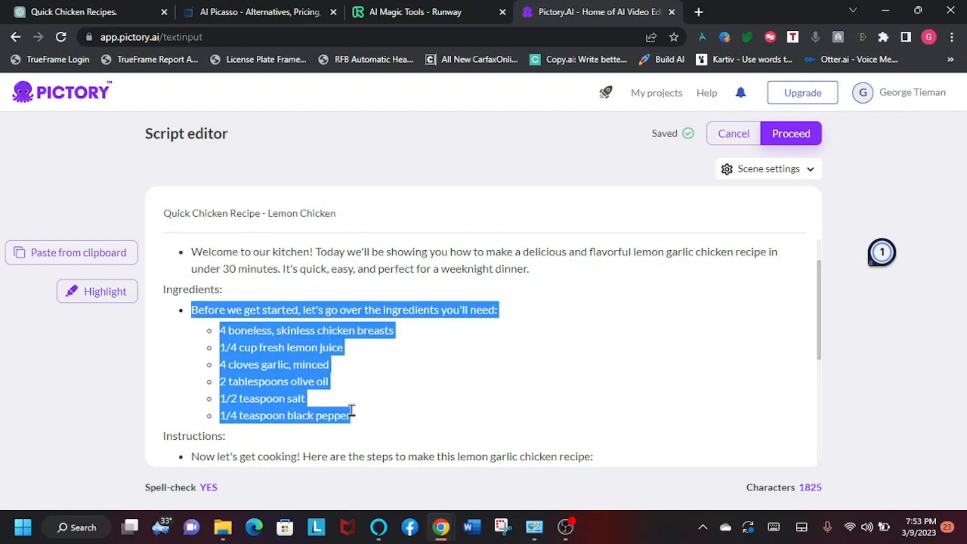
key(BackSpace)
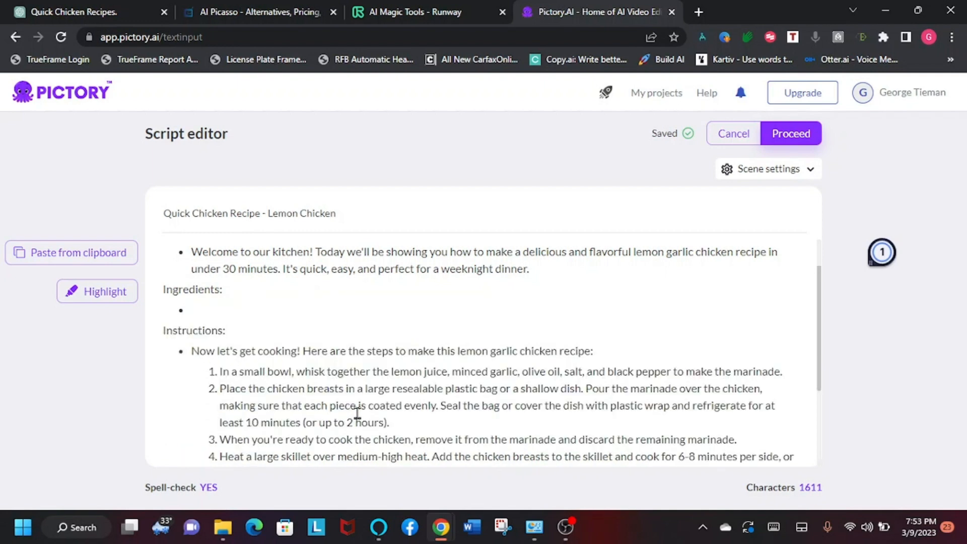
- Copy the 8-person ingredient list from the ChatGPT reply and paste it under Ingredients in the Pictory script
click(120, 4)
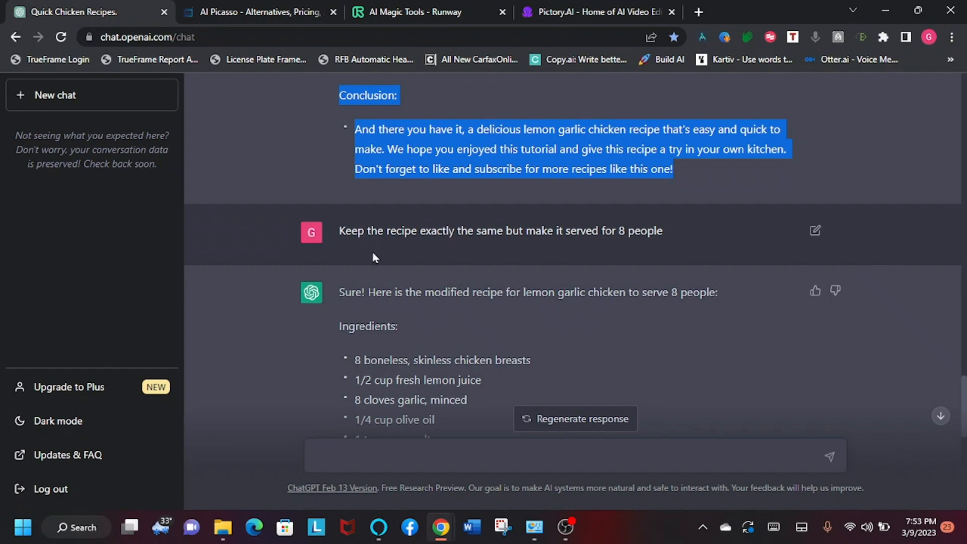
click(606, 345)
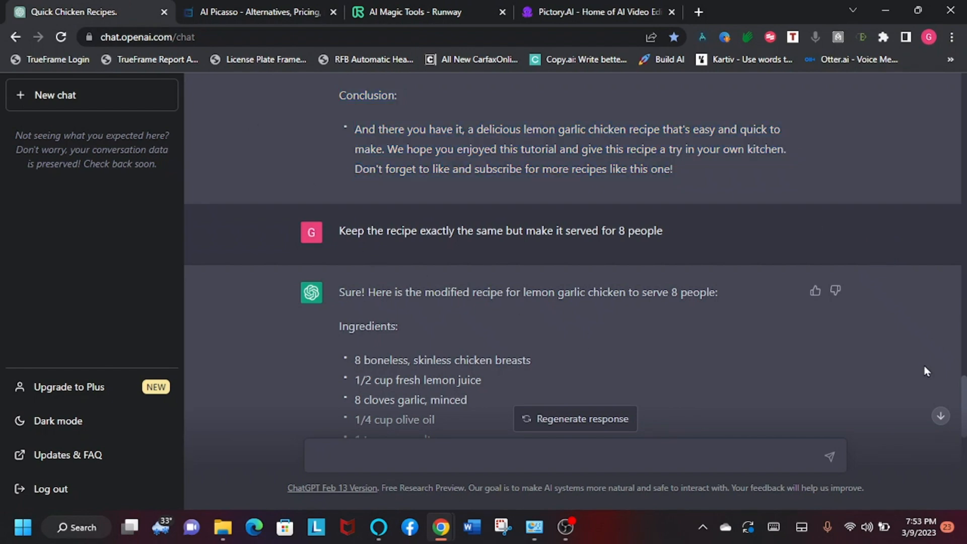
scroll(925, 371, down, 4)
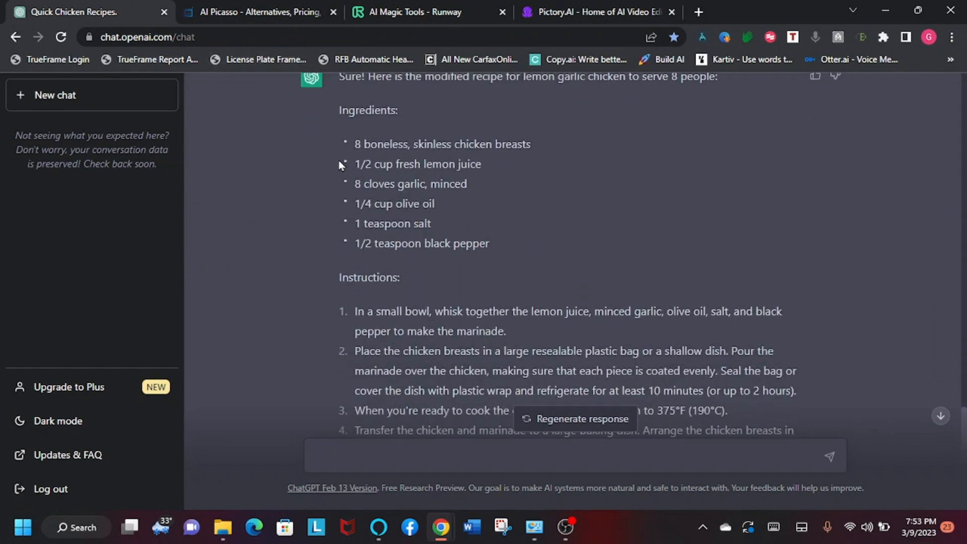
click(559, 9)
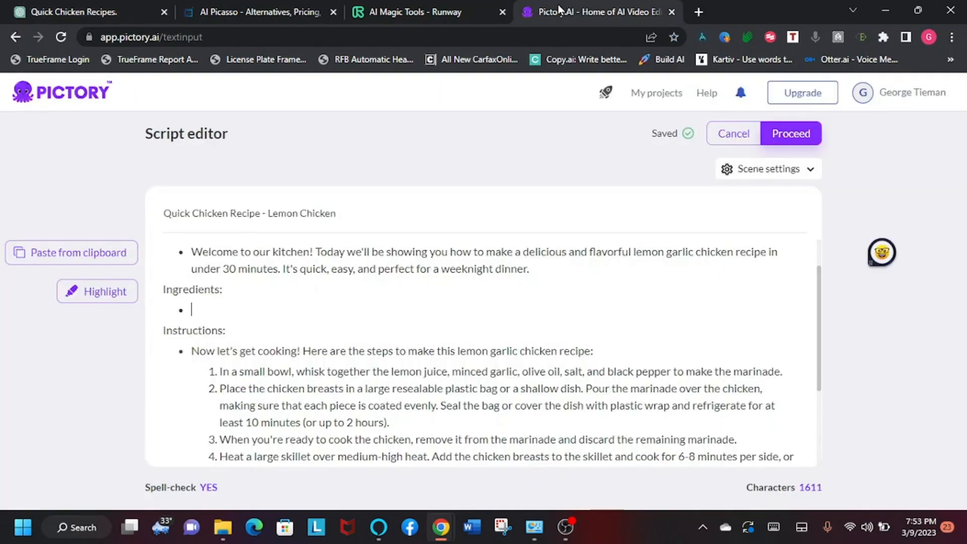
click(61, 11)
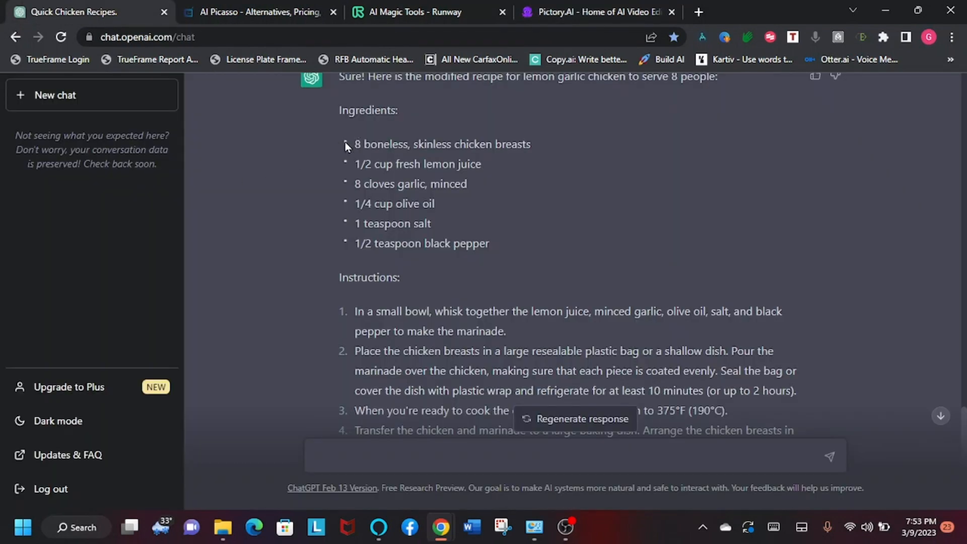
drag(346, 146, 496, 250)
key(ctrl+c)
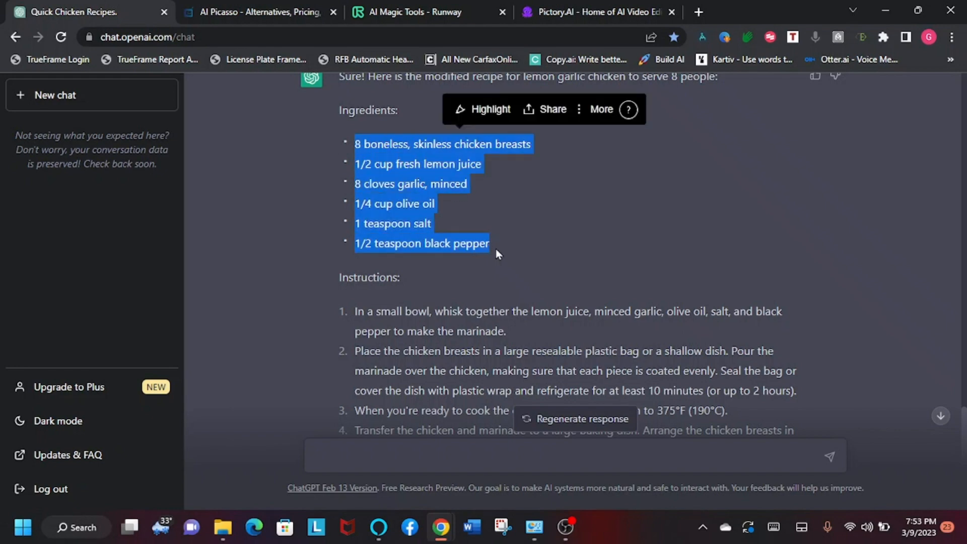
click(599, 11)
key(ctrl+v)
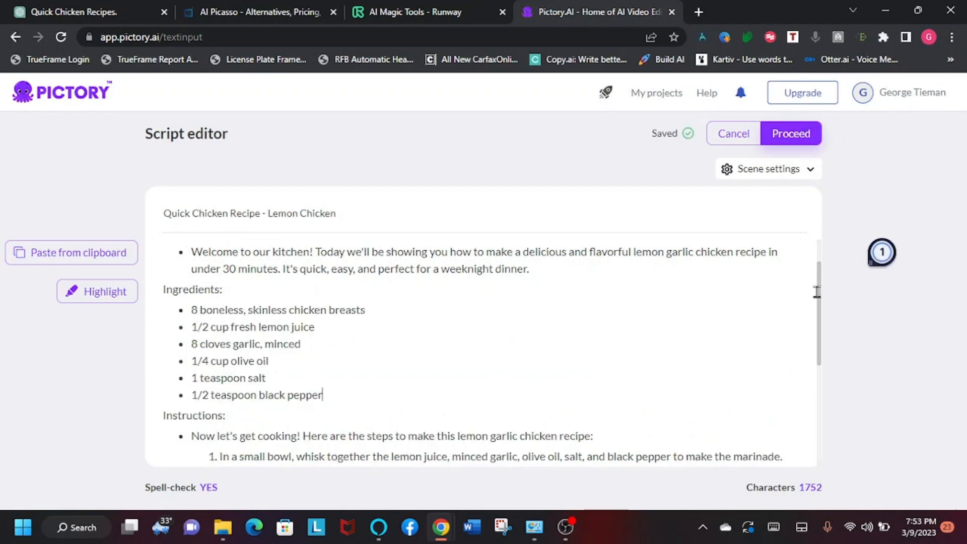
- Check the script's scene settings and proceed to the template selection
drag(818, 269, 813, 220)
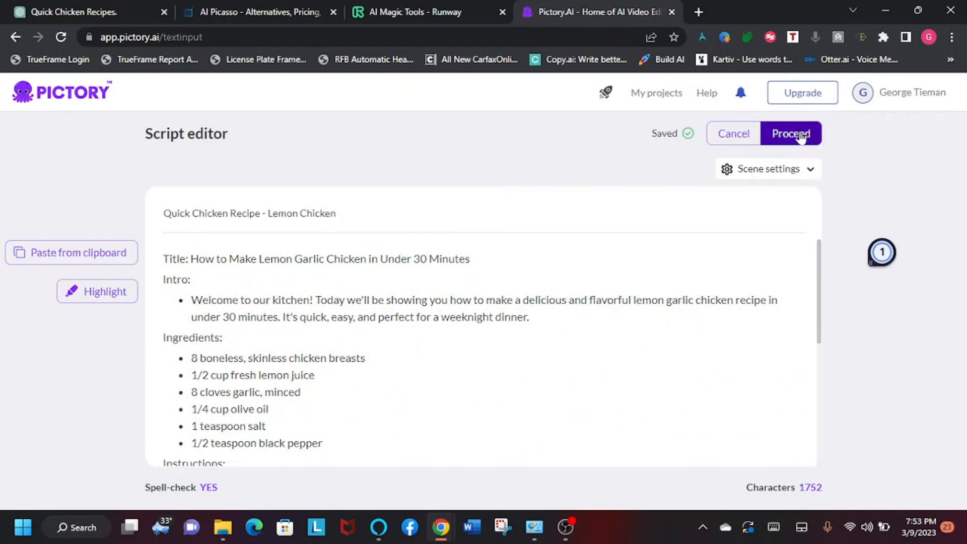
click(809, 171)
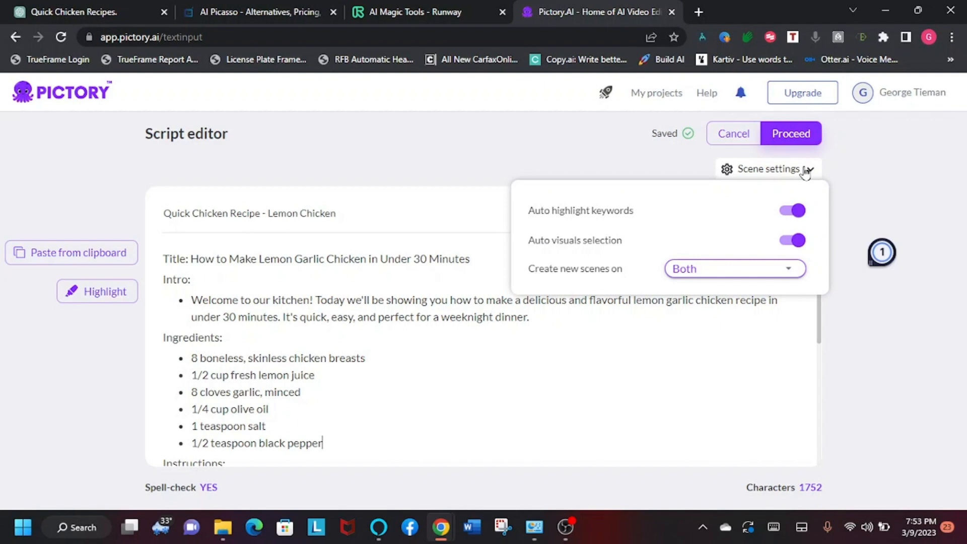
click(806, 171)
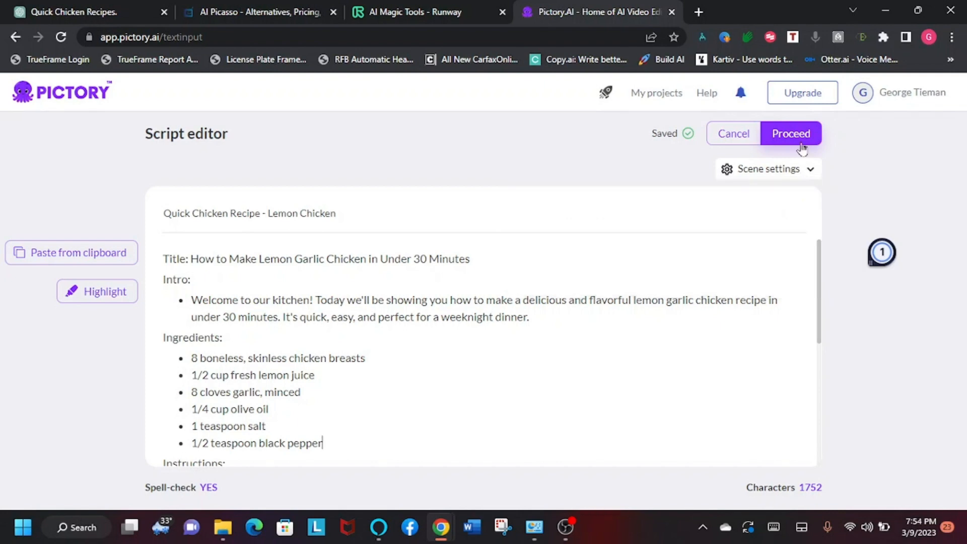
click(795, 135)
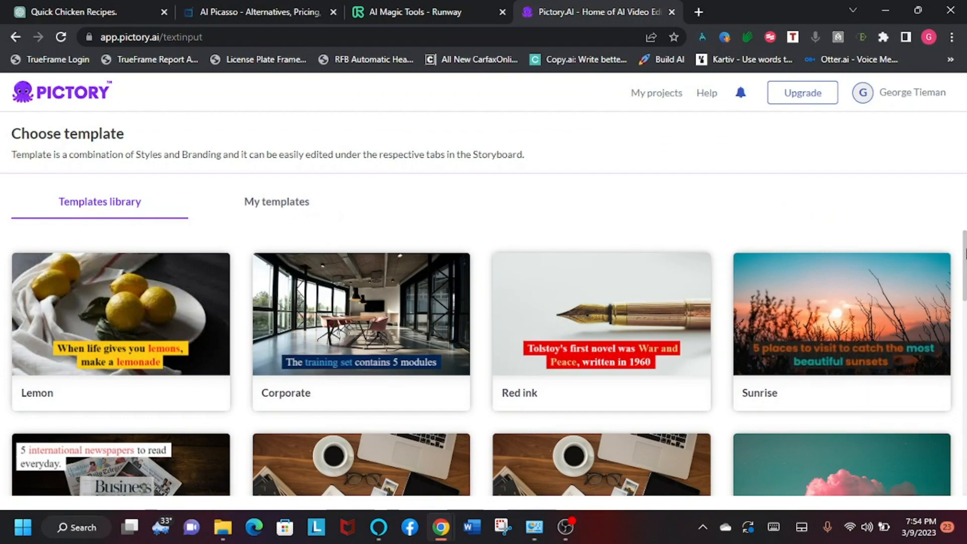
- Choose the Lemon template with the 16:9 aspect ratio and continue to the storyboard
mouse_move(963, 249)
mouse_down()
mouse_move(963, 285)
mouse_move(964, 247)
mouse_up()
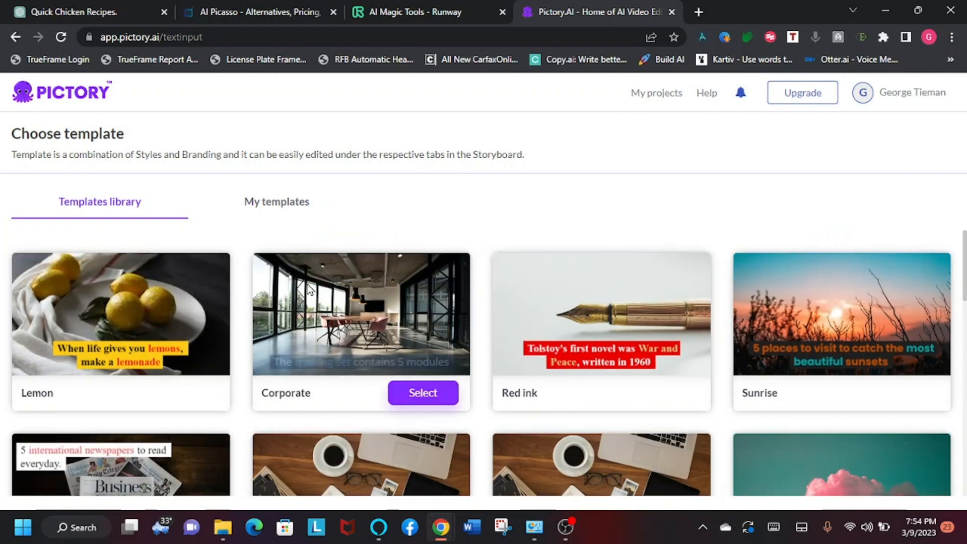
mouse_move(170, 309)
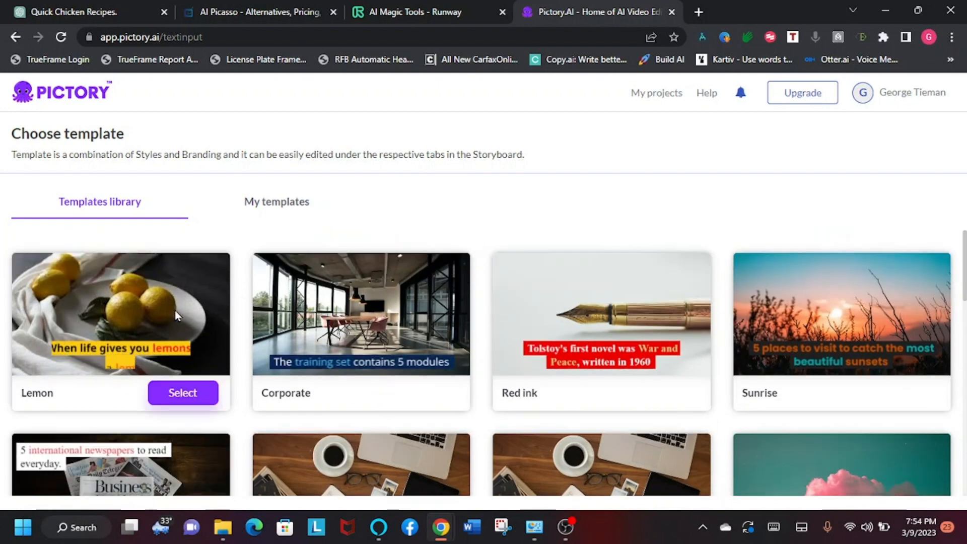
click(199, 401)
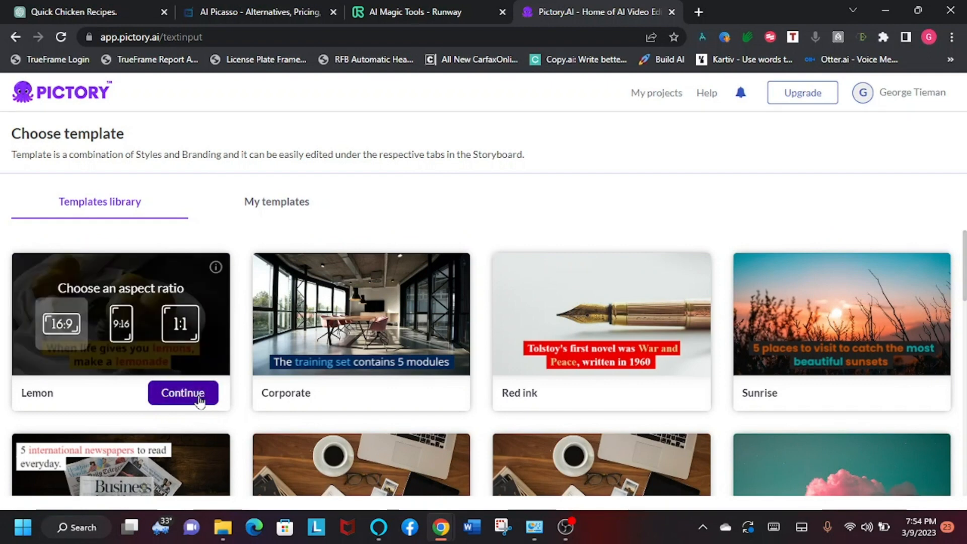
click(199, 396)
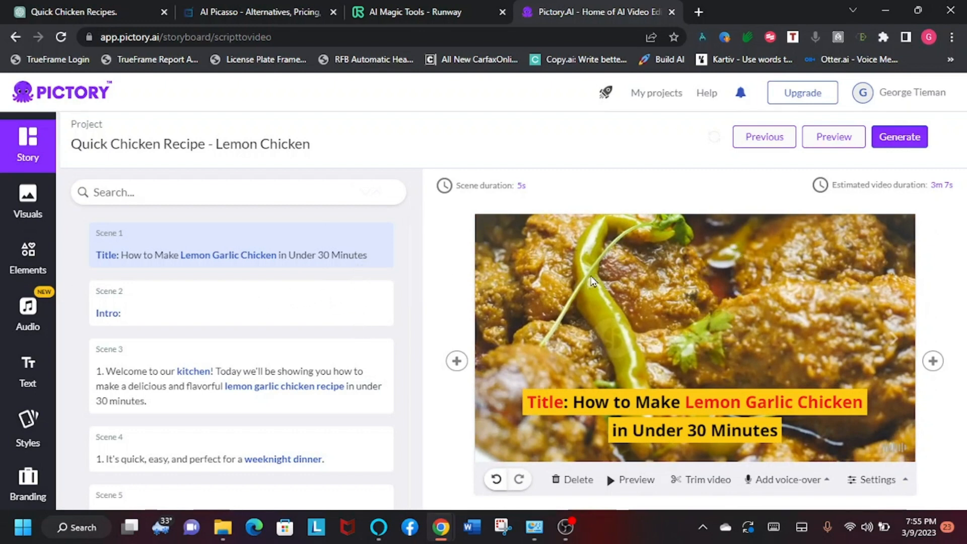
- Set the Intro scene's visual to the first video from a library search for "family dinner"
click(304, 305)
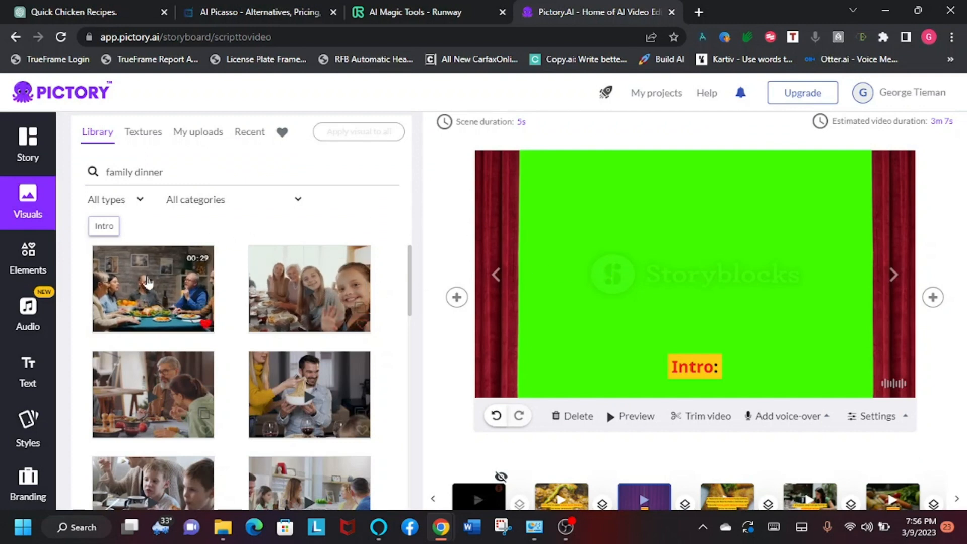
click(134, 287)
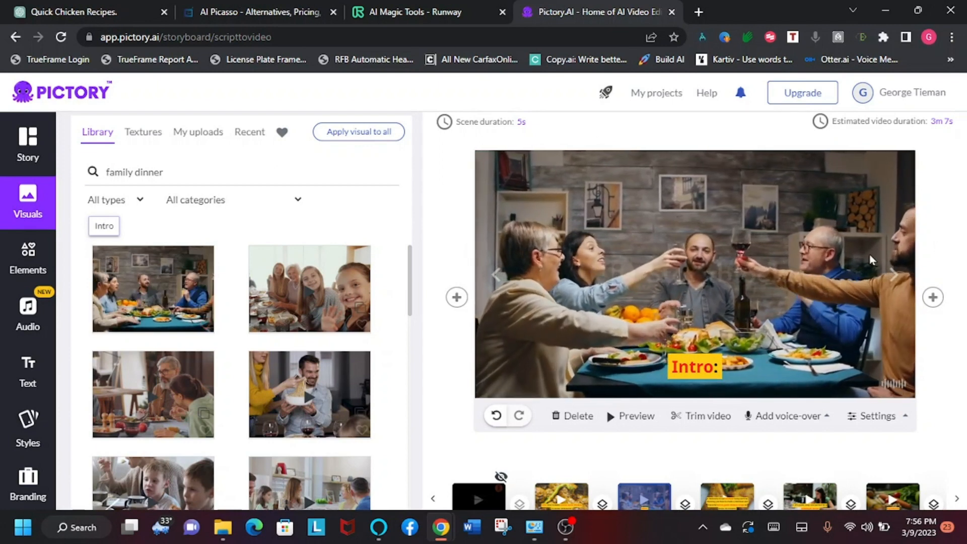
scroll(883, 206, up, 1)
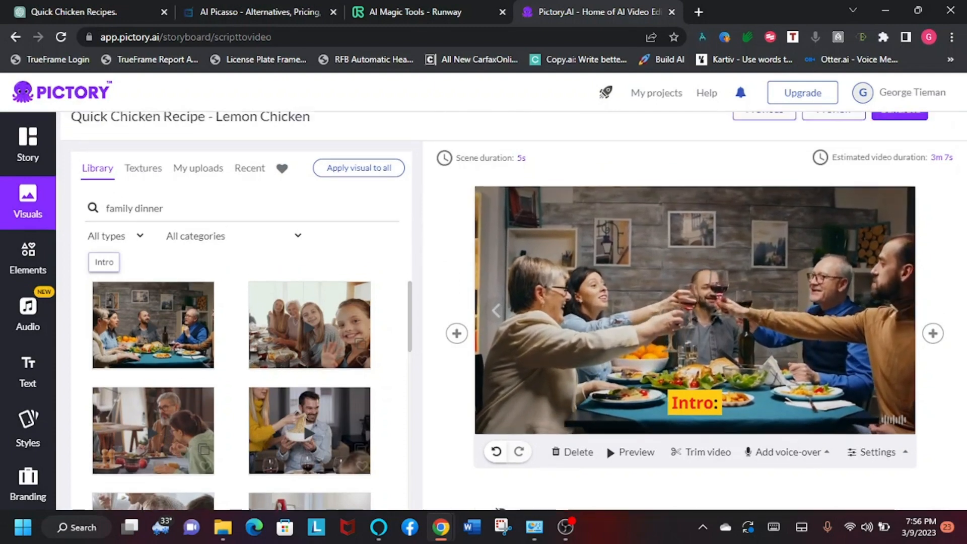
scroll(695, 312, down, 1)
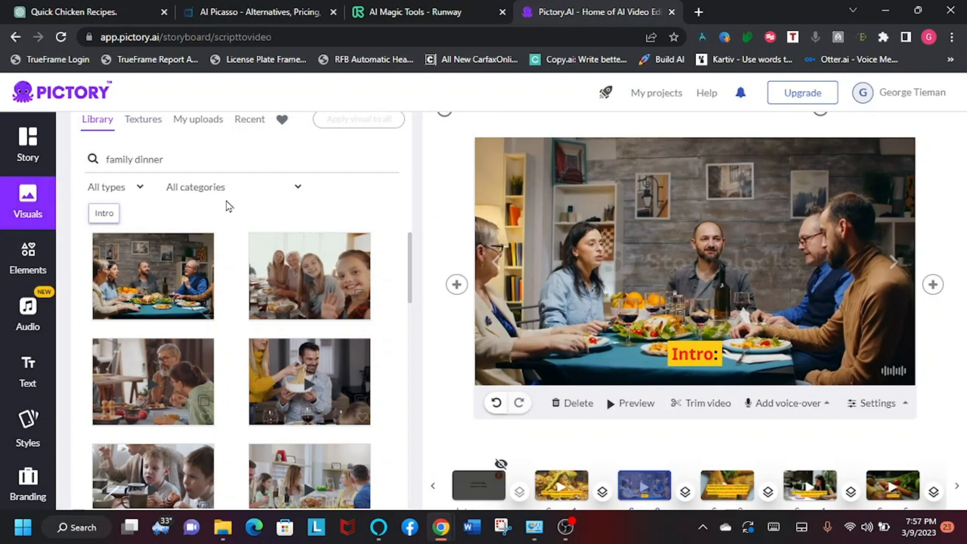
- Compare the Title and Intro scenes in the storyboard, and delete the Intro scene
click(38, 146)
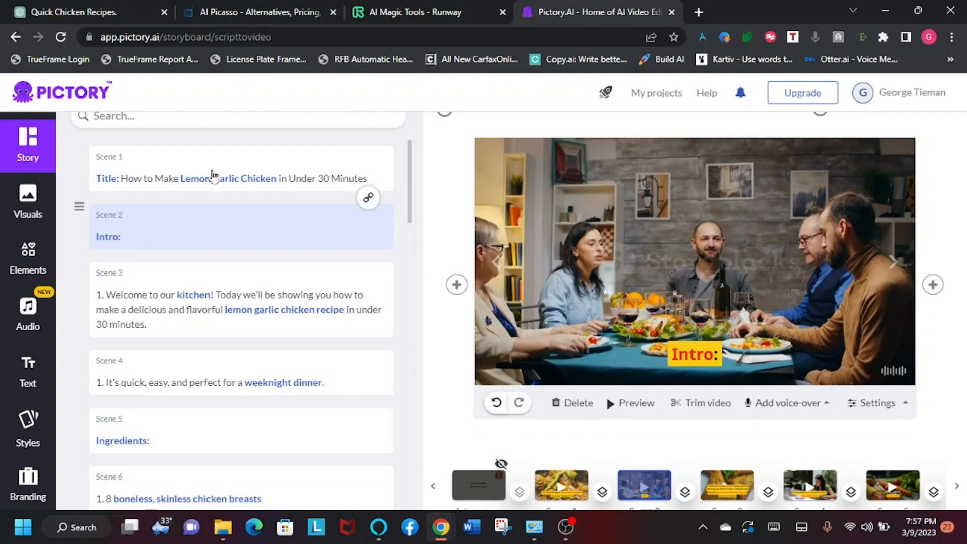
click(262, 168)
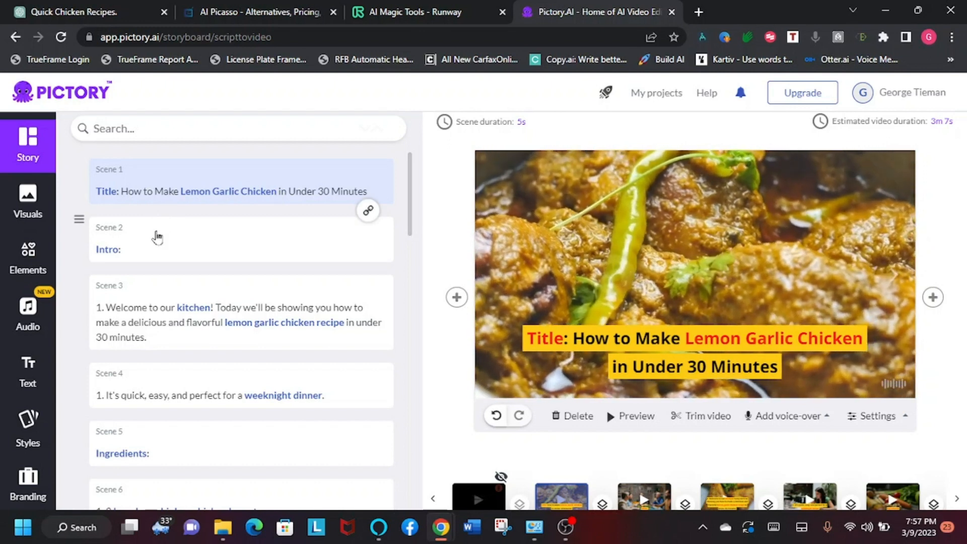
click(157, 237)
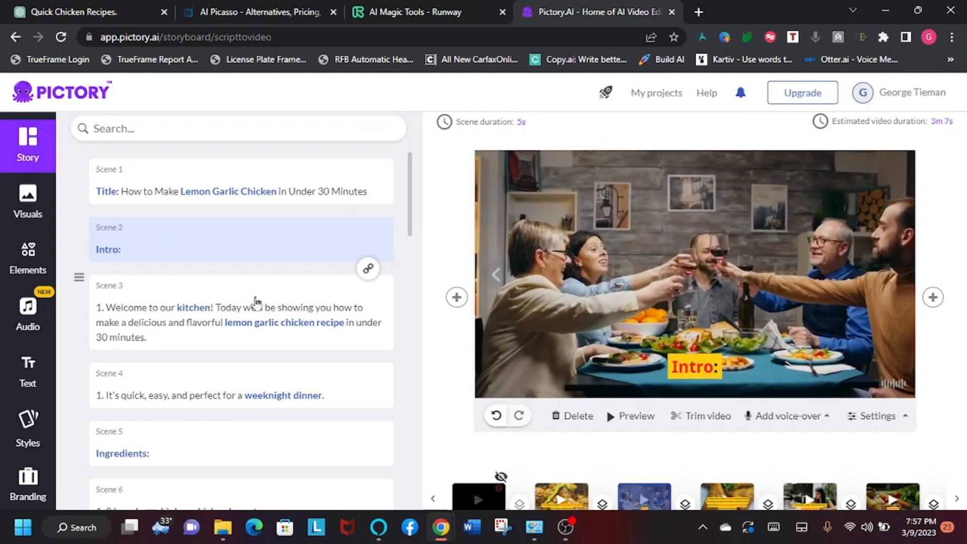
mouse_move(537, 525)
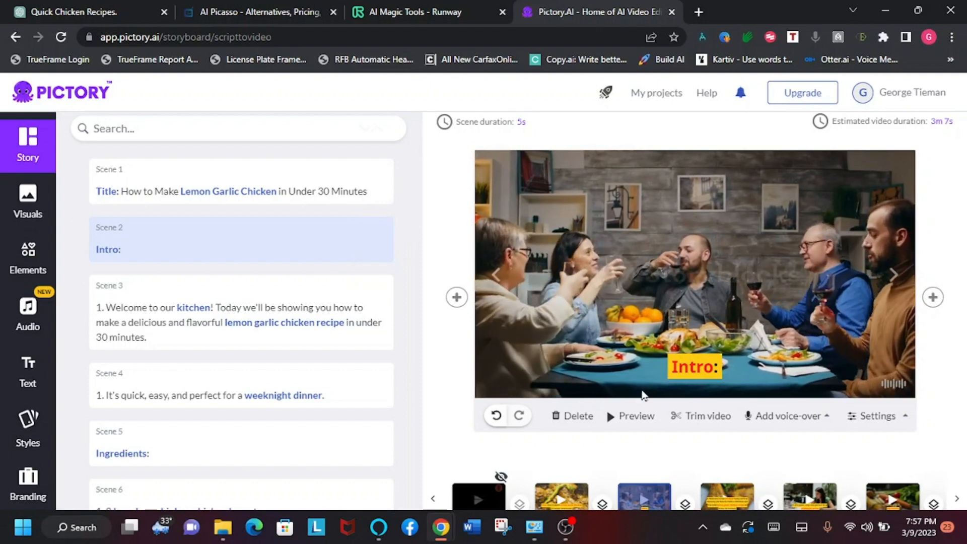
click(578, 415)
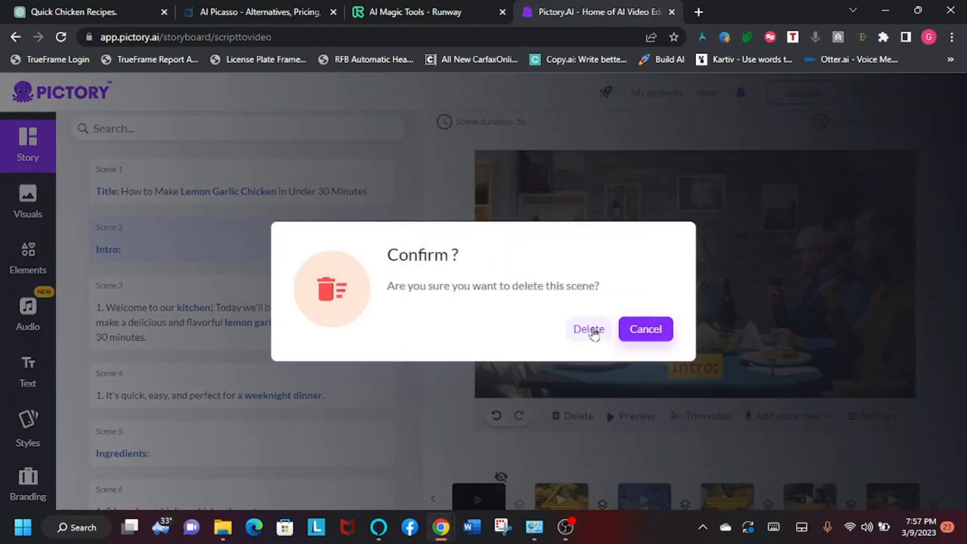
click(589, 329)
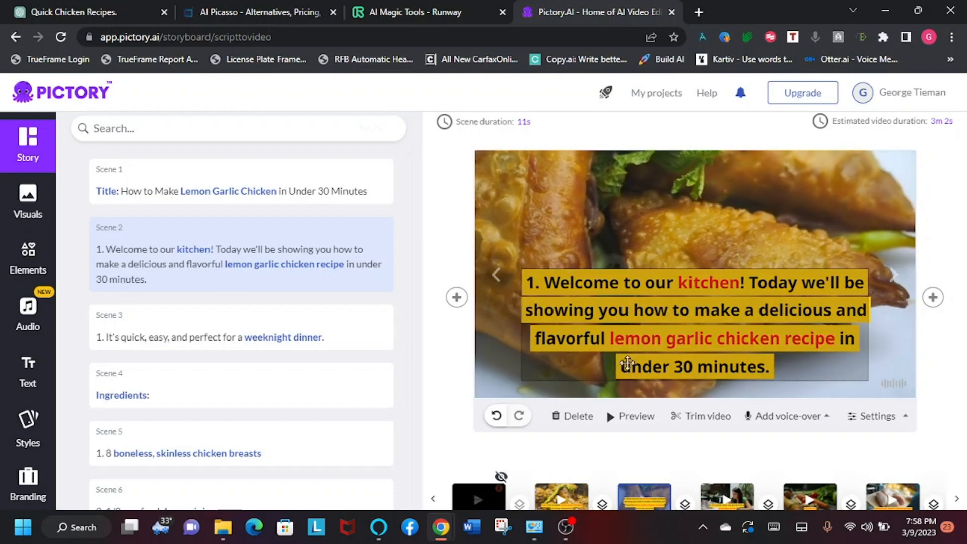
- Apply the first "family dinner" video, showing people around a dinner table, to the welcome scene and the Title scene
click(28, 206)
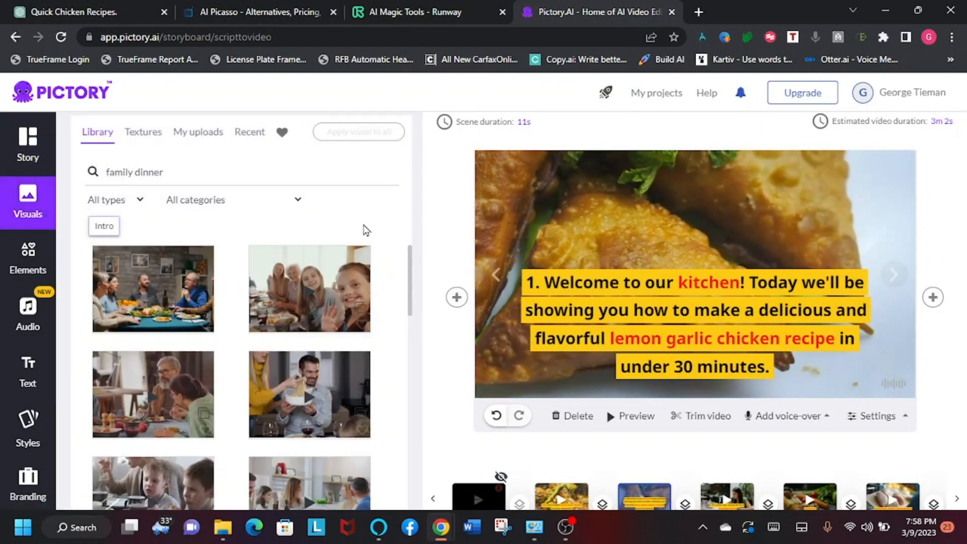
click(161, 278)
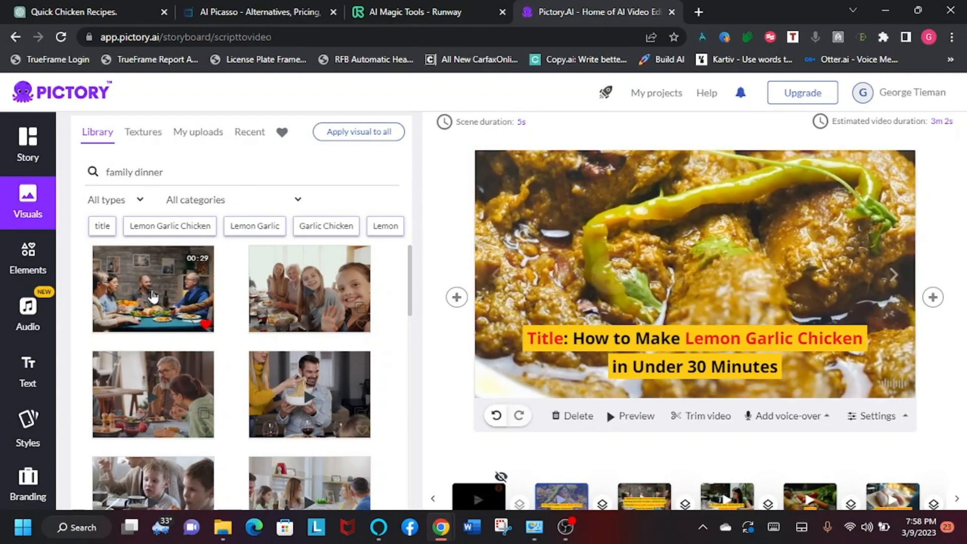
click(153, 297)
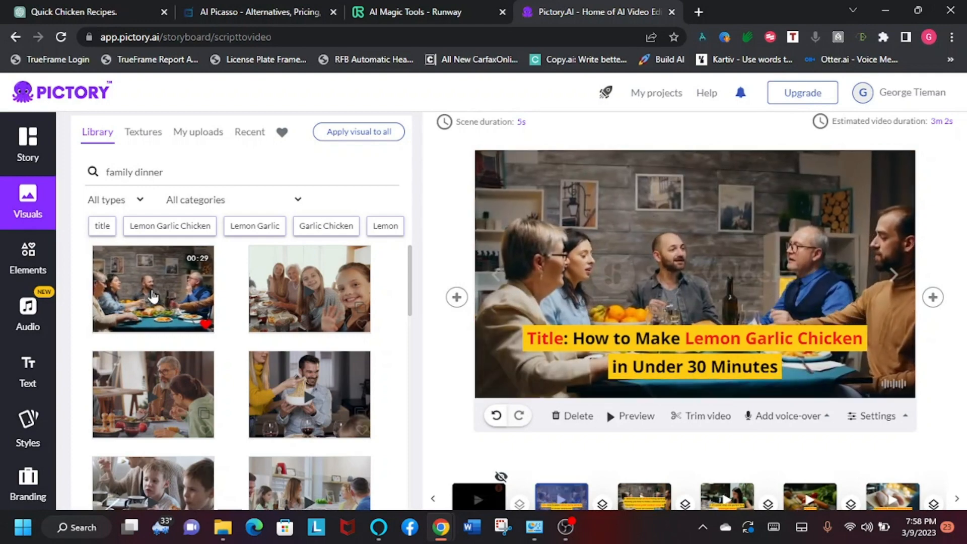
- Search the visual library for "lemon chicken" and replace the welcome scene's visual with the close-up clip of chicken being cooked
click(27, 144)
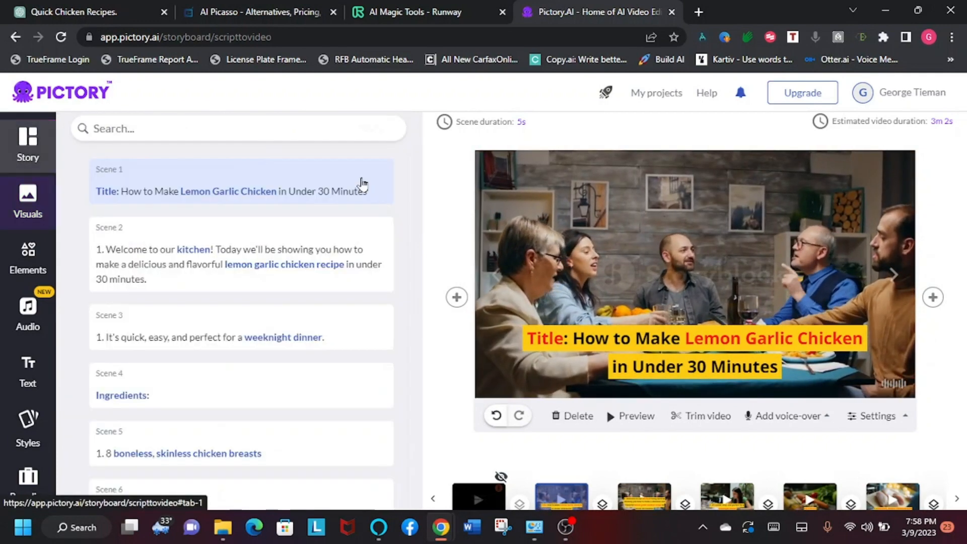
click(265, 254)
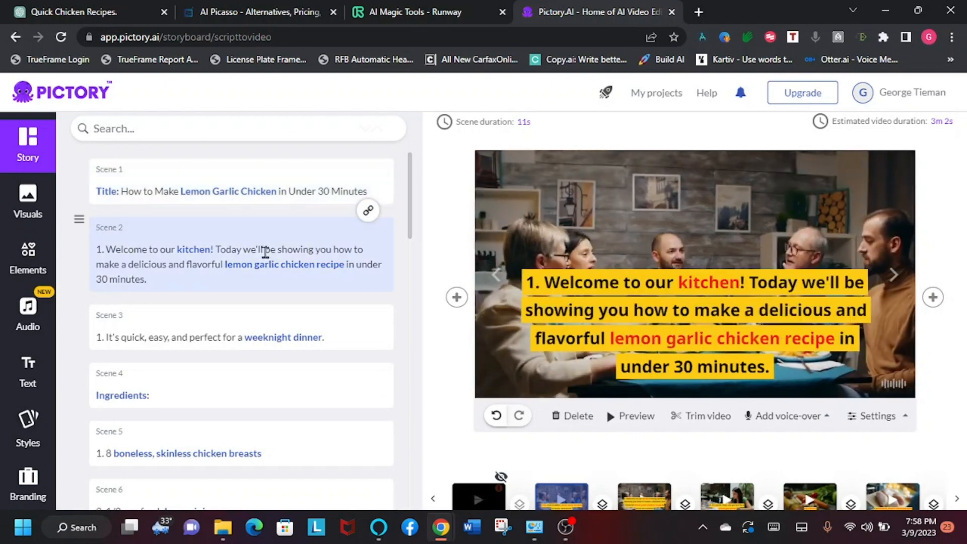
click(261, 183)
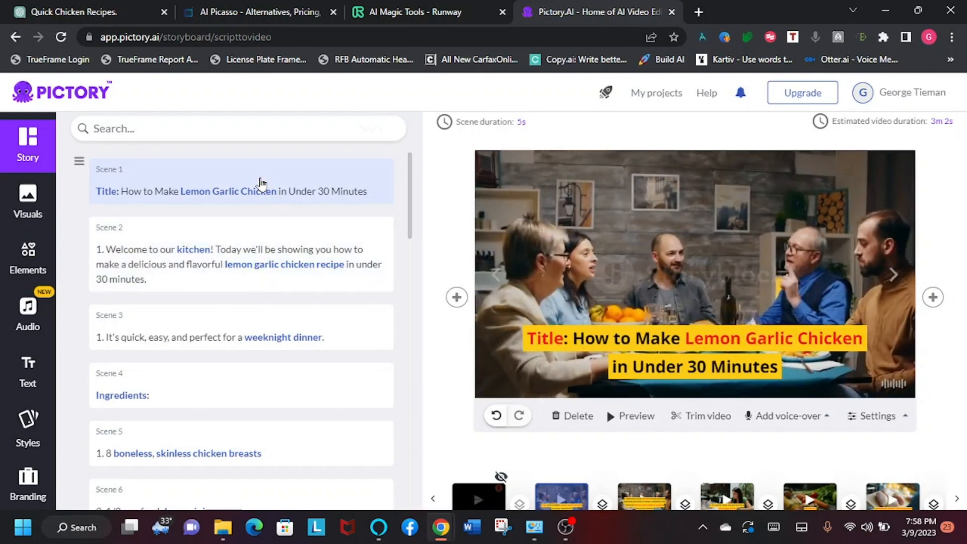
click(262, 244)
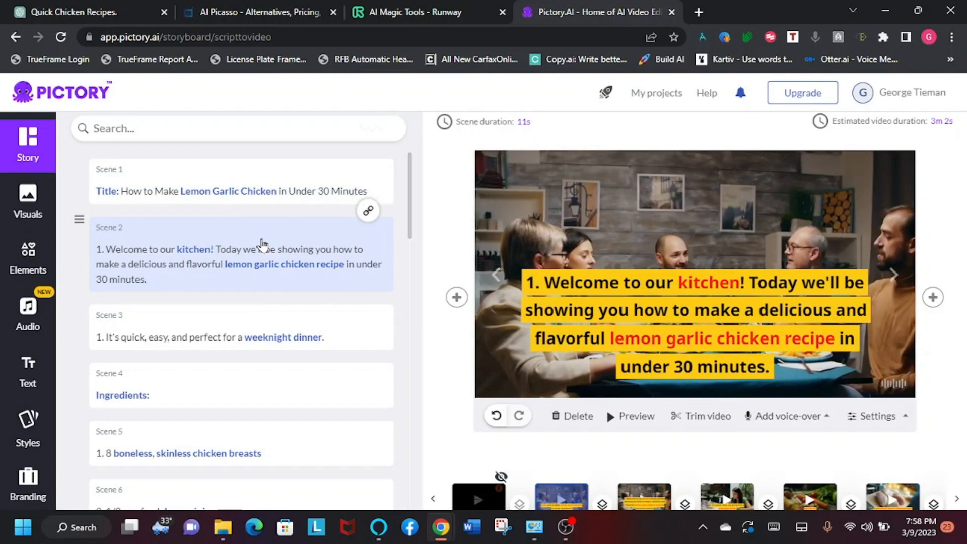
click(28, 204)
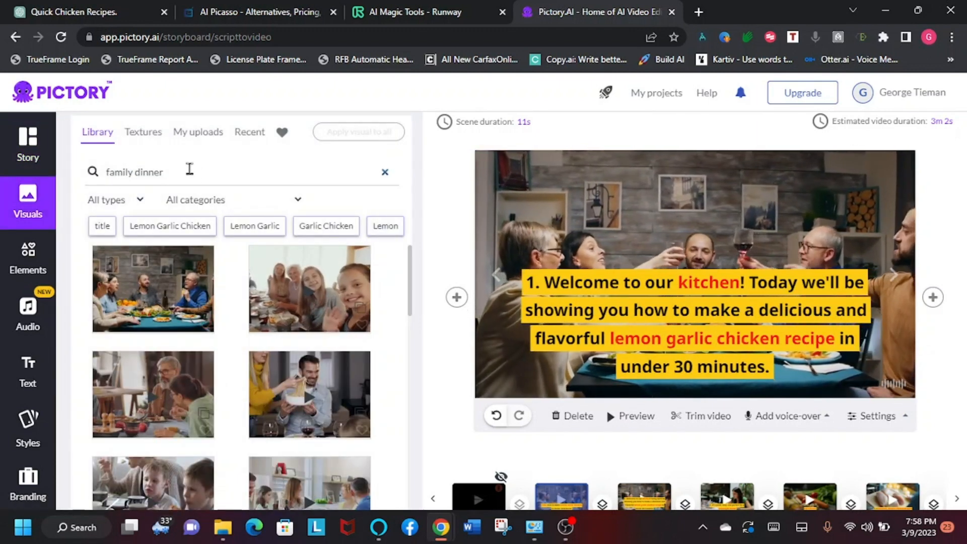
drag(188, 172, 93, 171)
text(le)
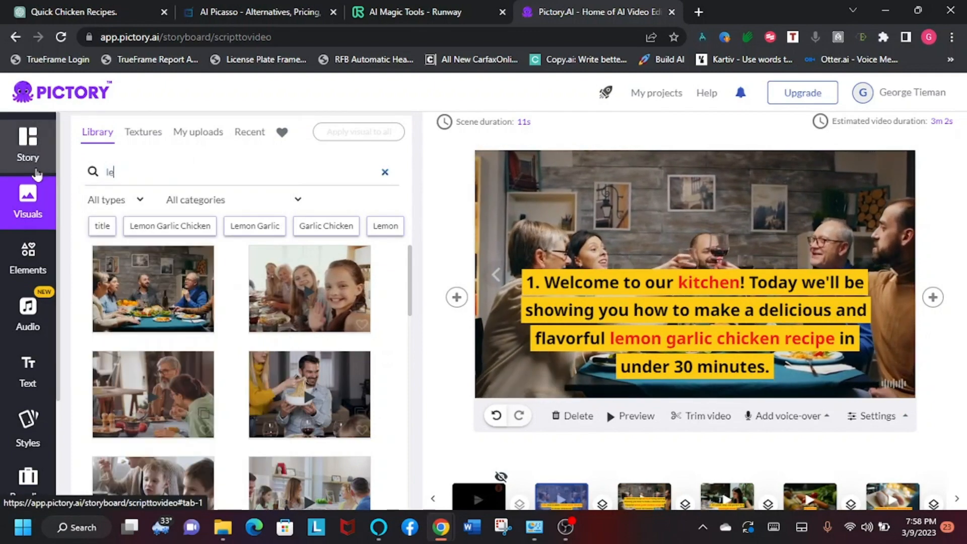
text(mon chicken)
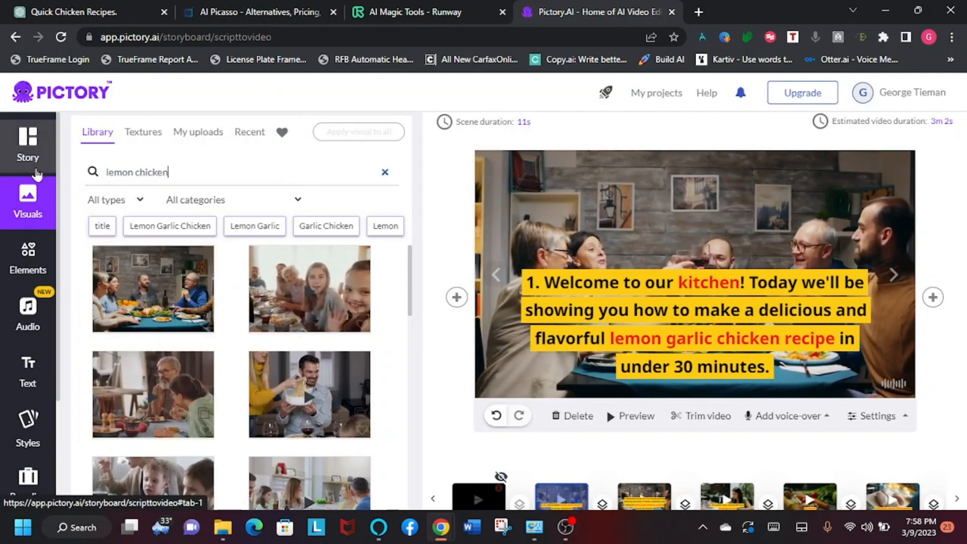
key(Return)
click(298, 380)
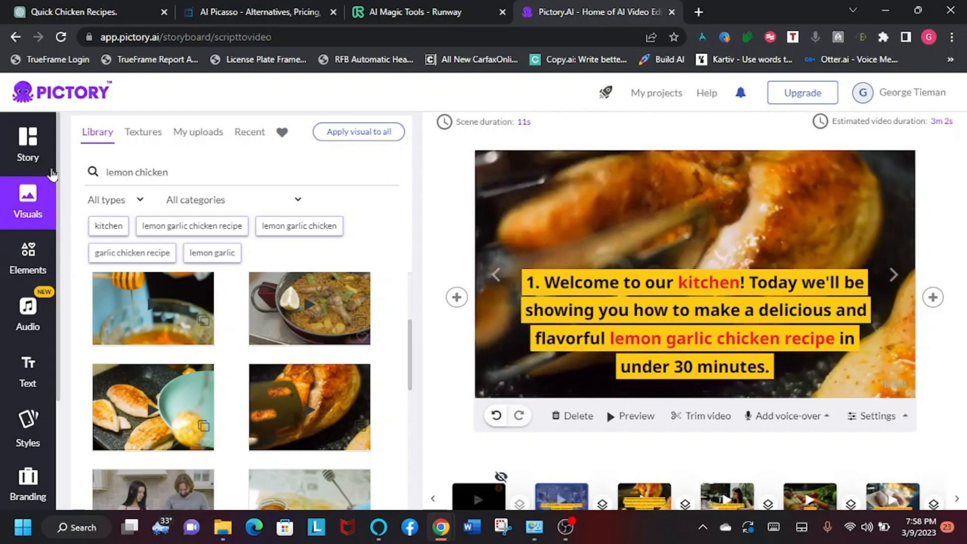
- Check the weeknight dinner scene and examine the uploaded and library media available for its visual
click(28, 151)
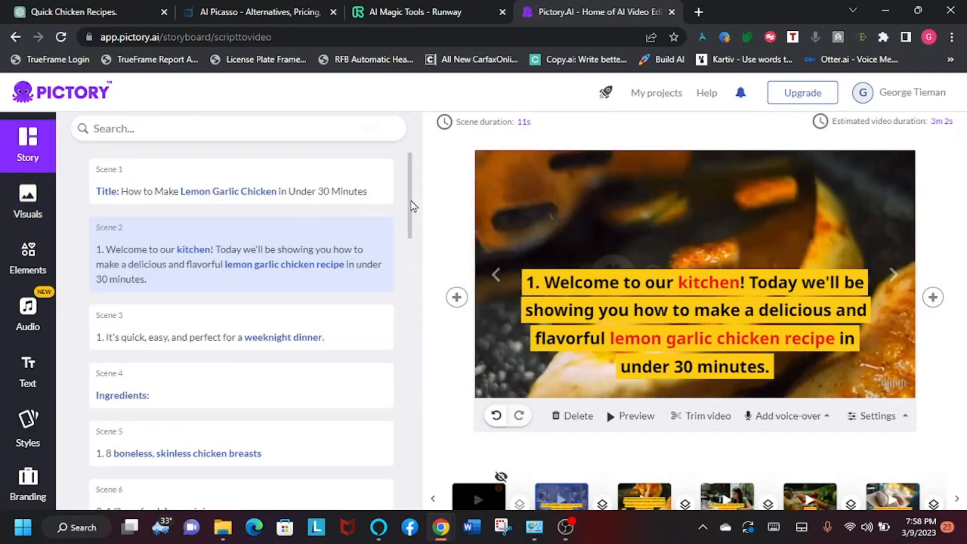
scroll(410, 207, down, 1)
scroll(411, 216, down, 1)
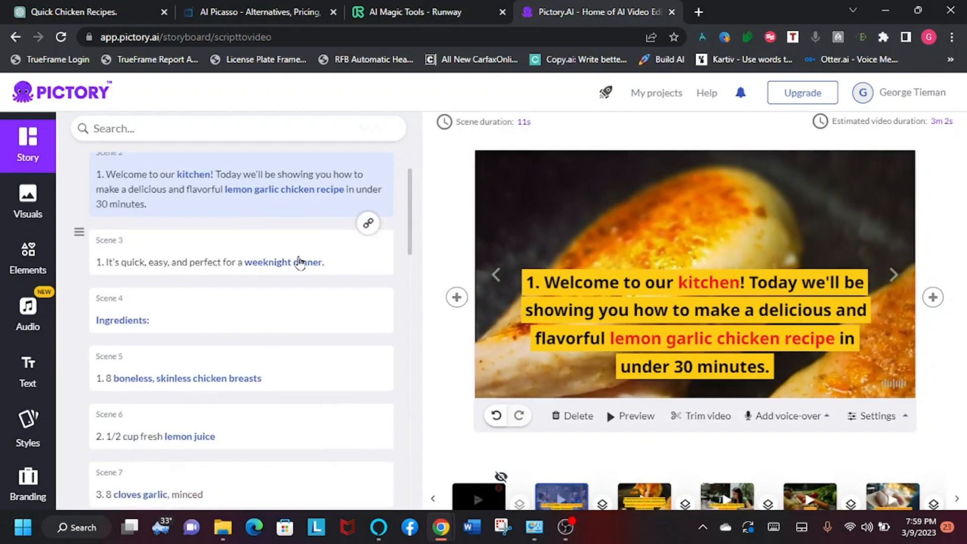
click(268, 246)
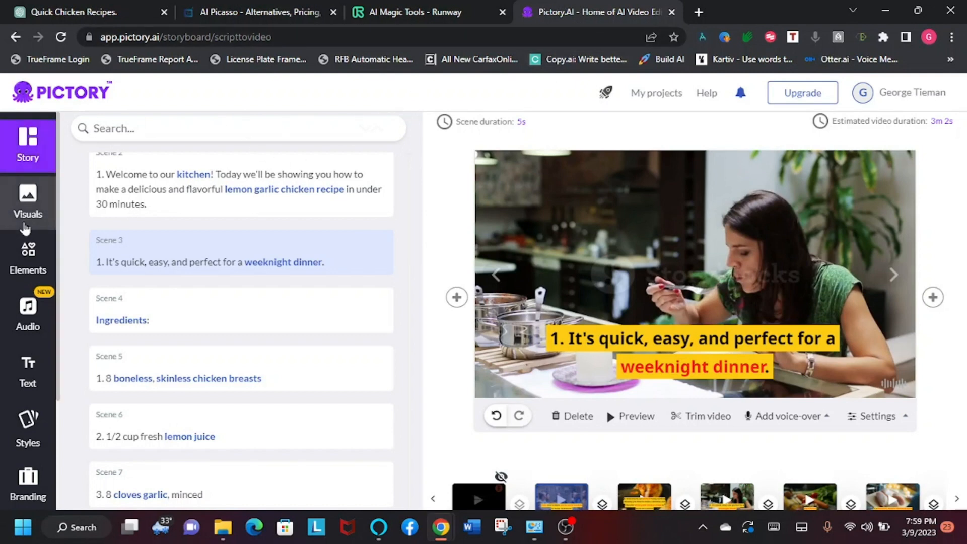
click(27, 201)
click(202, 134)
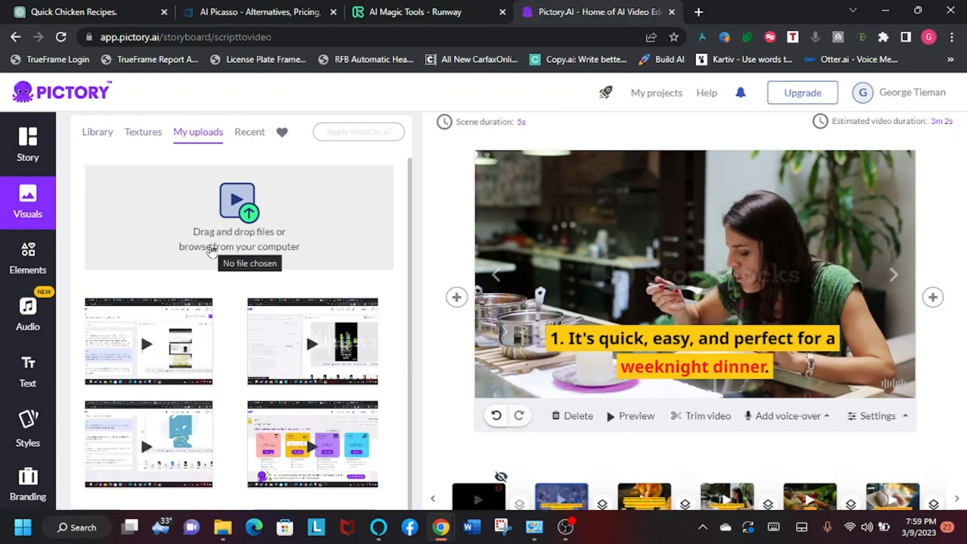
click(97, 132)
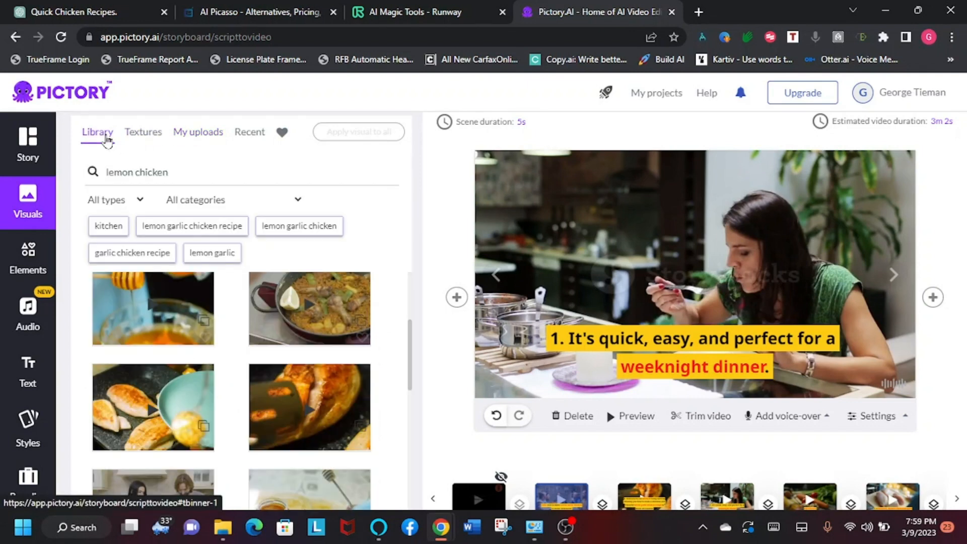
- Review the visuals of the Ingredients heading scene and the chicken breasts, lemon juice, garlic and olive oil scenes
click(39, 158)
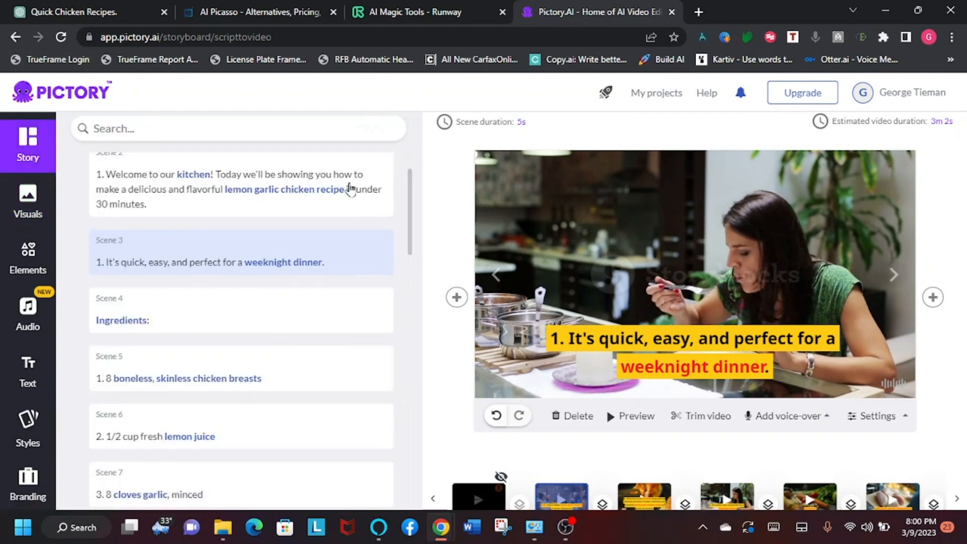
click(258, 320)
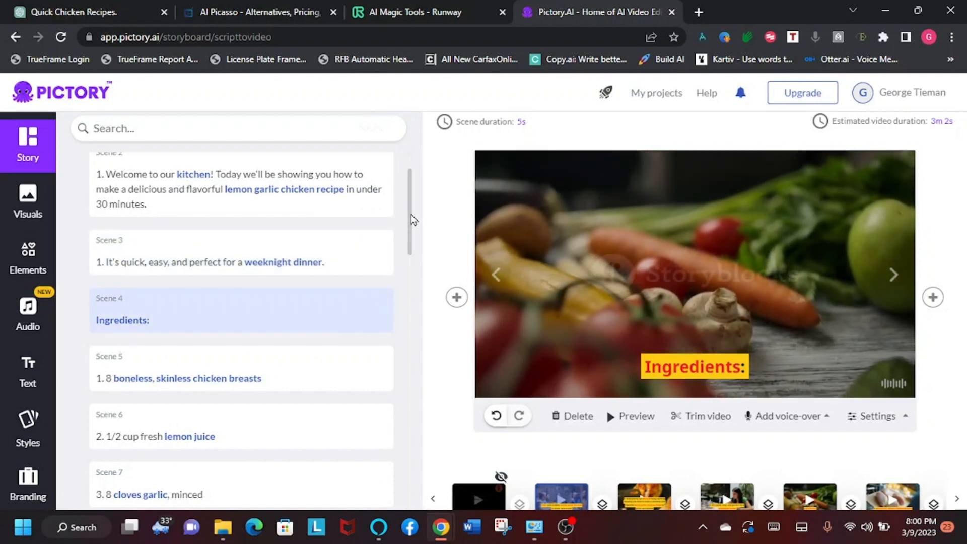
drag(412, 218, 412, 229)
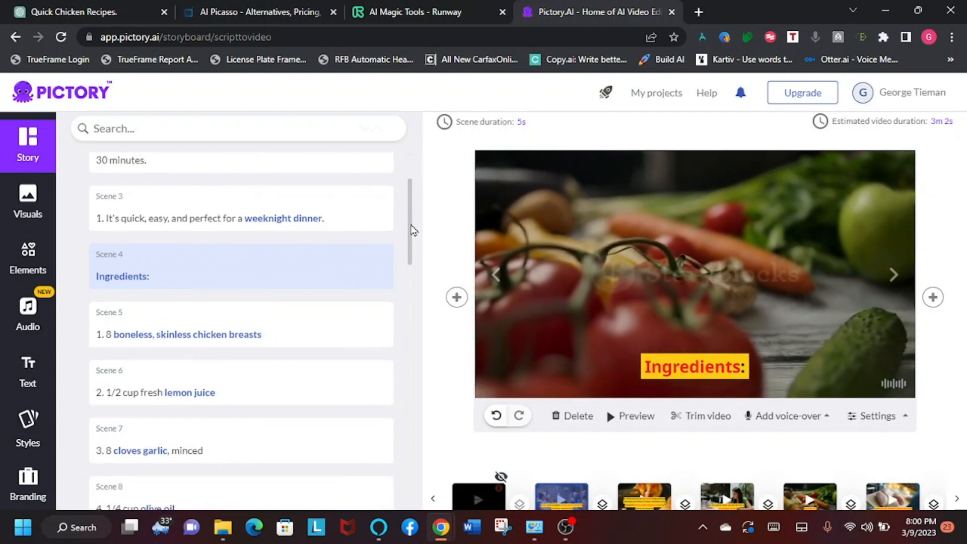
scroll(177, 200, down, 1)
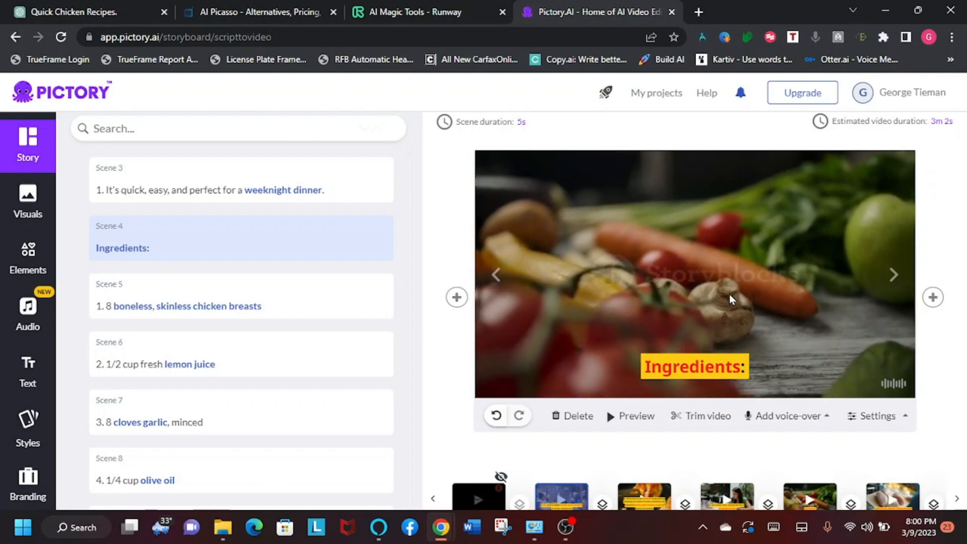
click(295, 311)
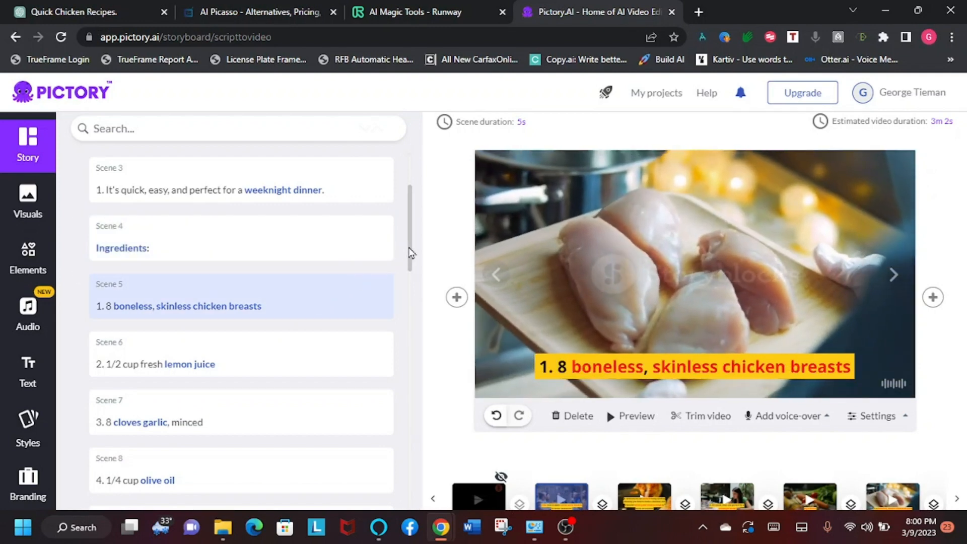
scroll(410, 252, down, 2)
click(264, 280)
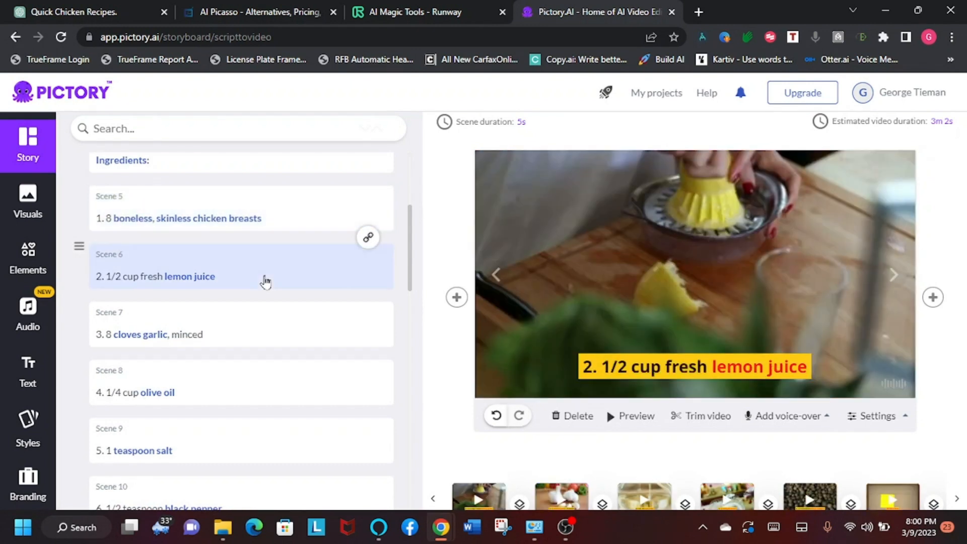
scroll(409, 252, down, 2)
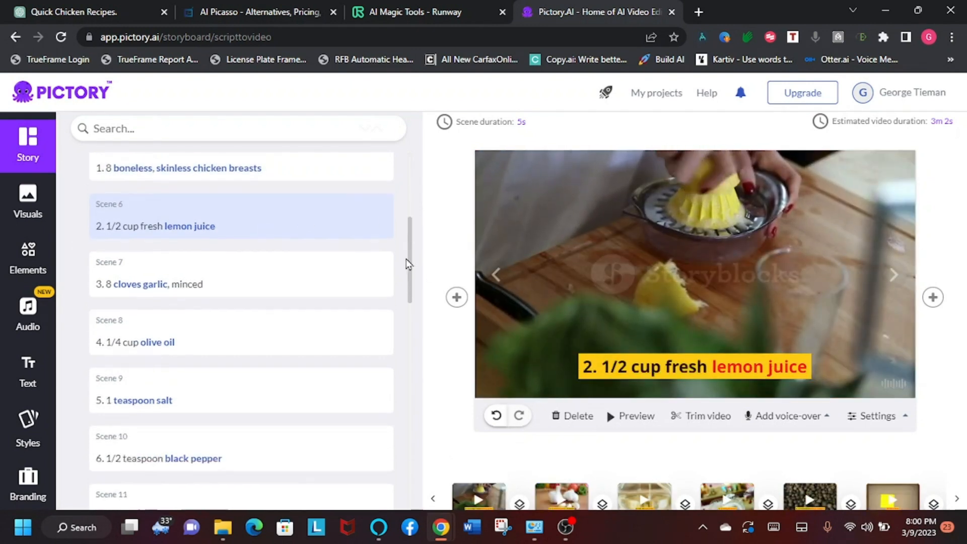
click(271, 239)
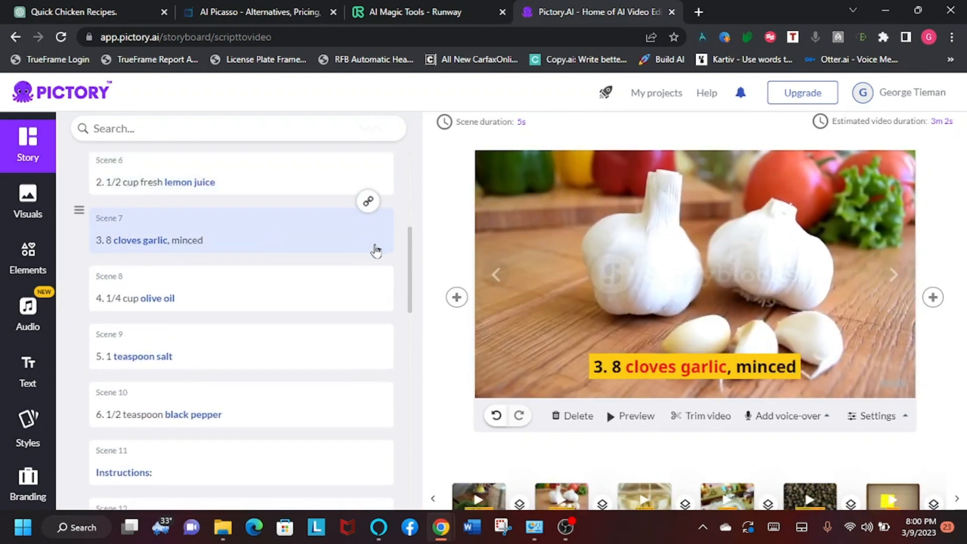
click(328, 291)
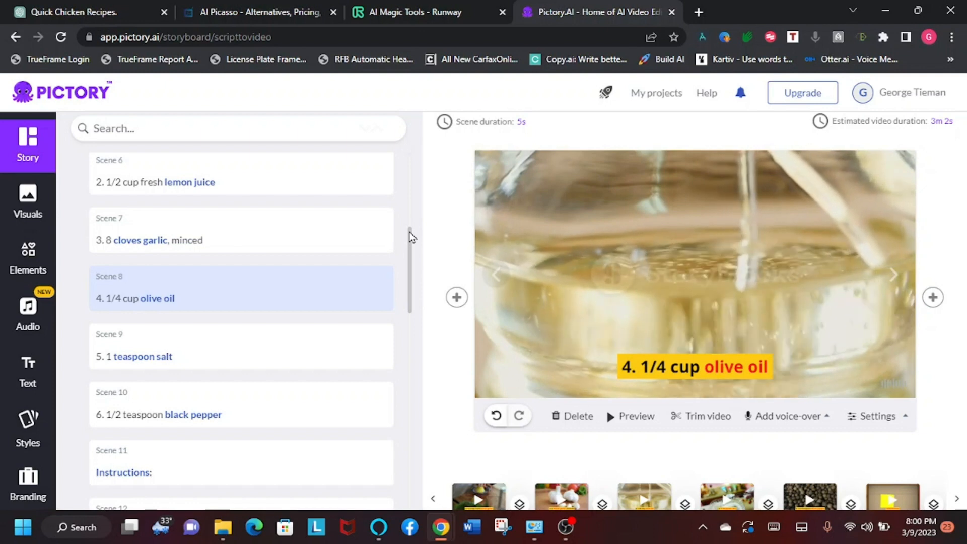
- Review the visuals of the teaspoon salt scene, the Instructions heading scene and the scene introducing the cooking steps
drag(411, 237, 410, 264)
click(229, 235)
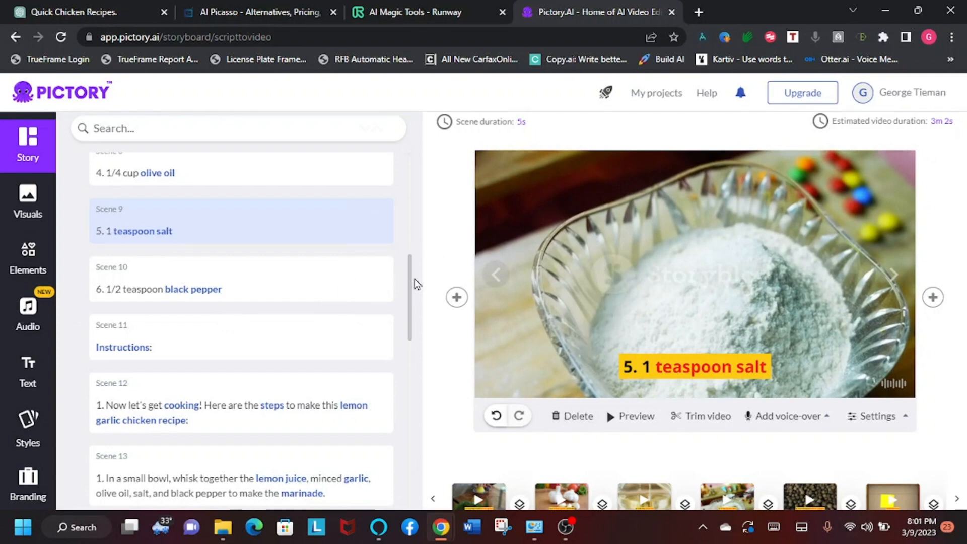
drag(416, 284, 417, 309)
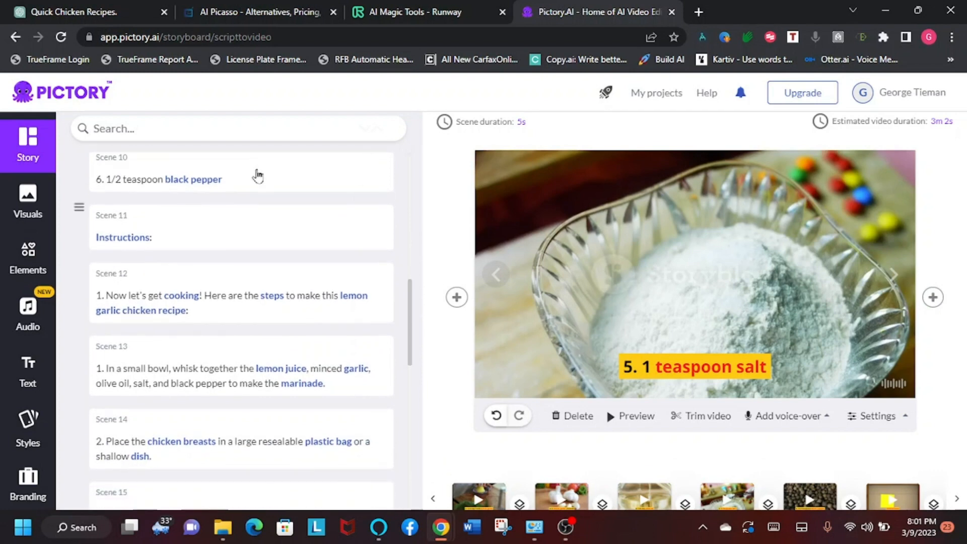
click(245, 237)
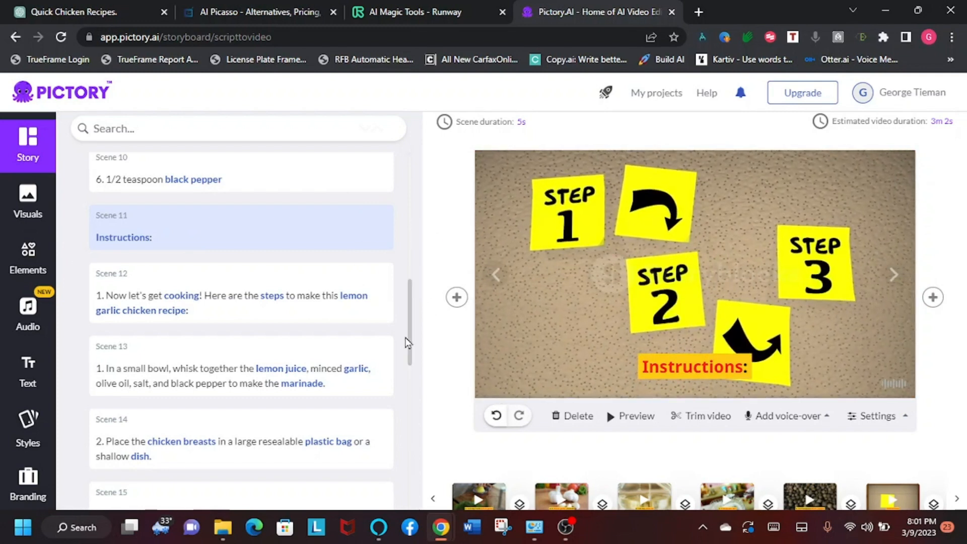
click(324, 286)
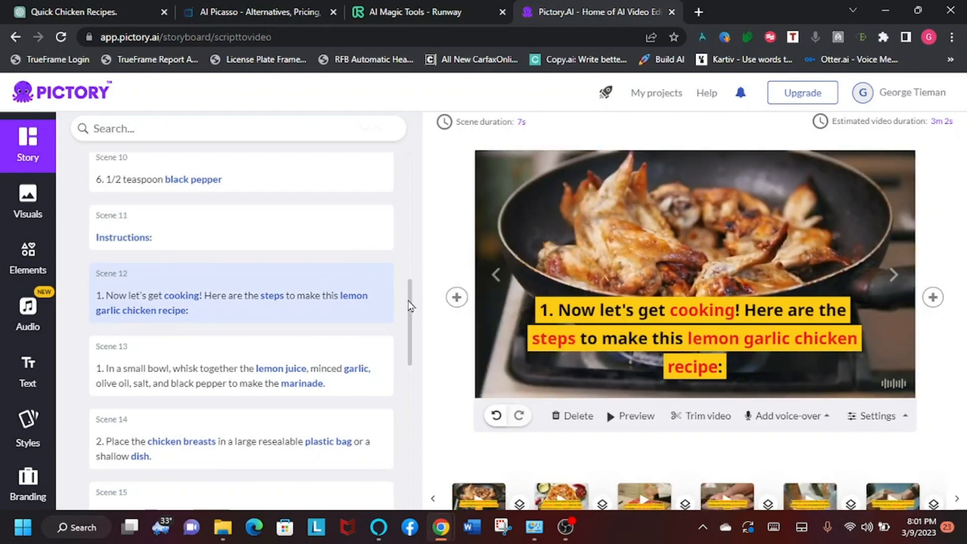
- Select the scene about whisking the marinade in a small bowl and search the visual library for "mixing ingredients"
scroll(410, 308, down, 3)
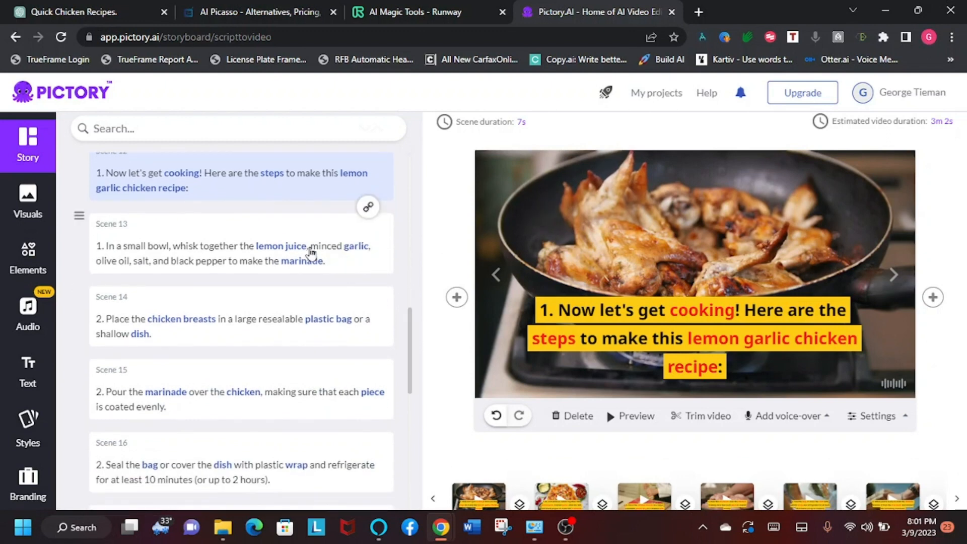
click(298, 243)
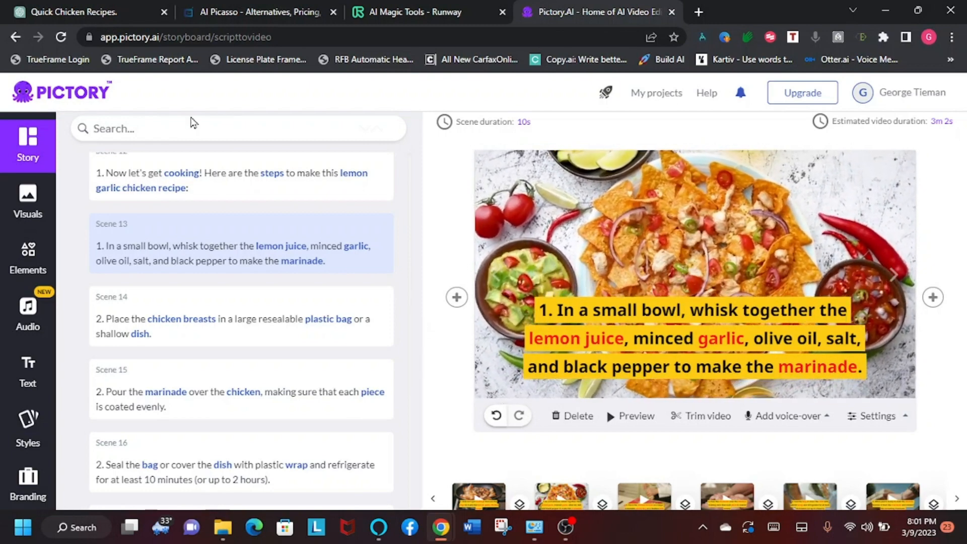
click(28, 204)
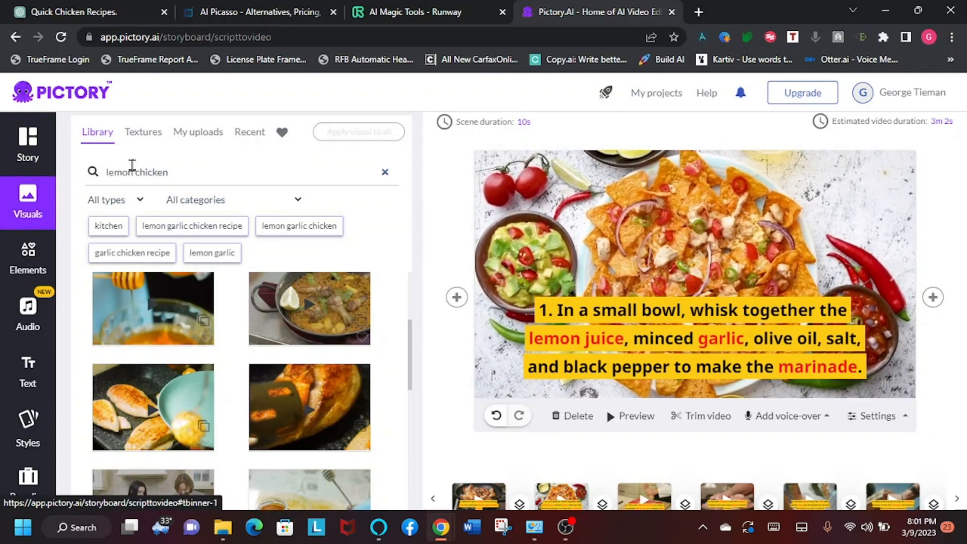
drag(168, 172, 95, 196)
text(m)
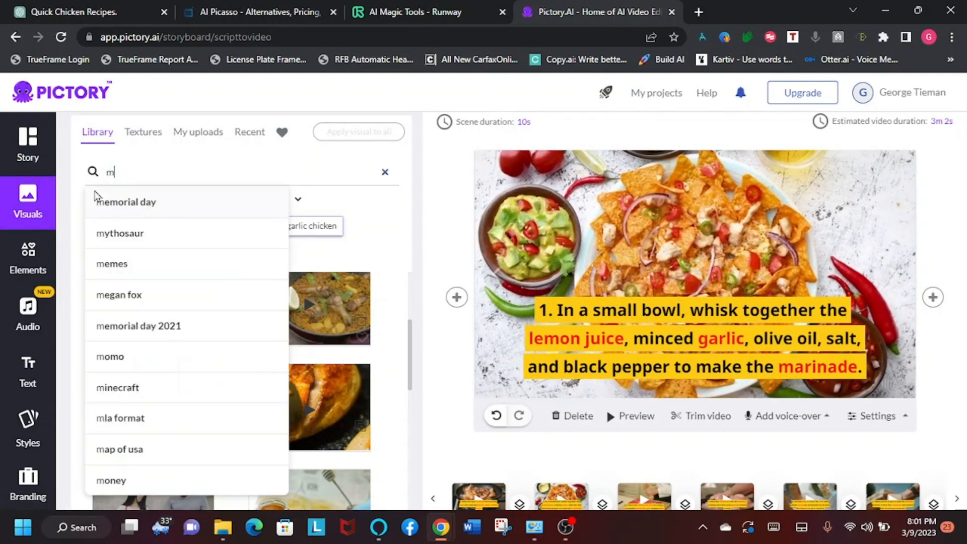
text(ixing in)
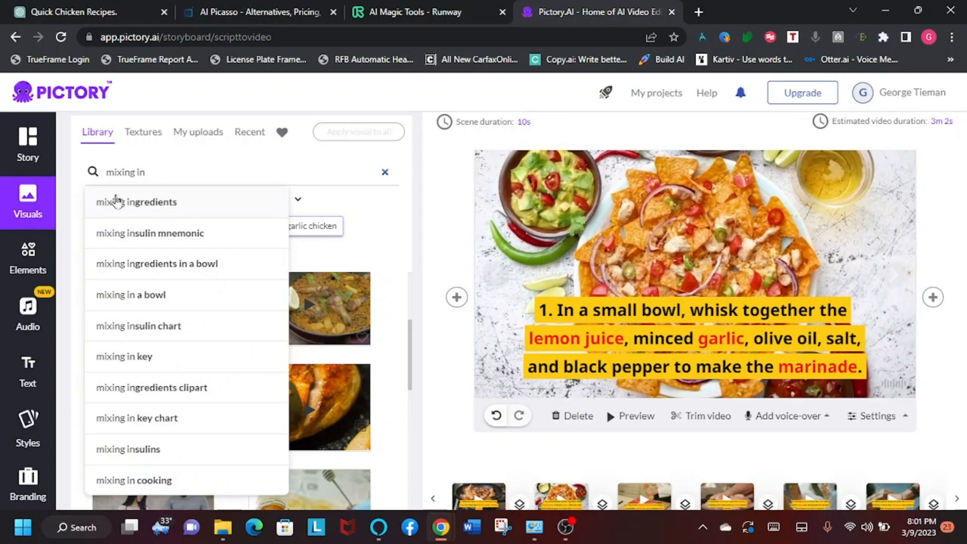
click(141, 201)
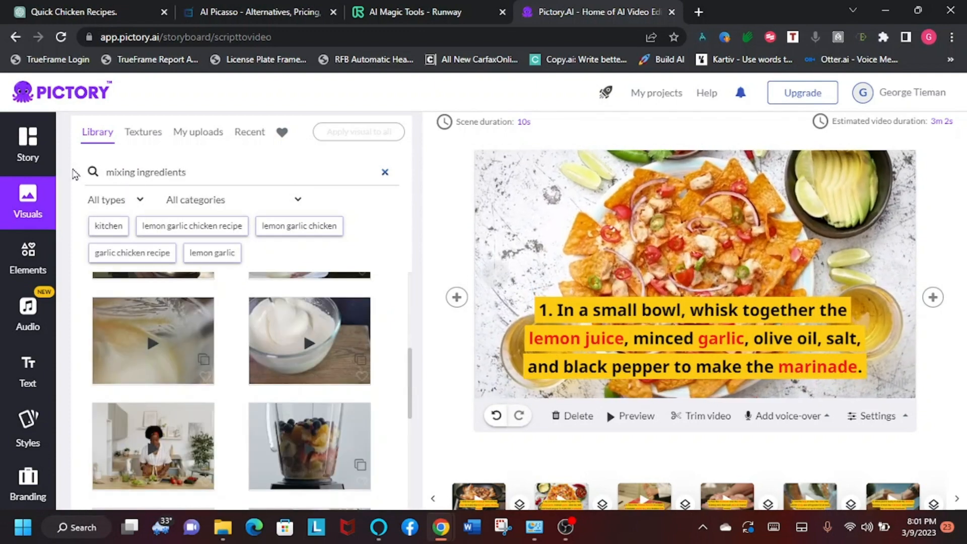
- Recheck the whisking scene's text and replace its visual with the clip of a woman and girl mixing in a bowl
click(28, 146)
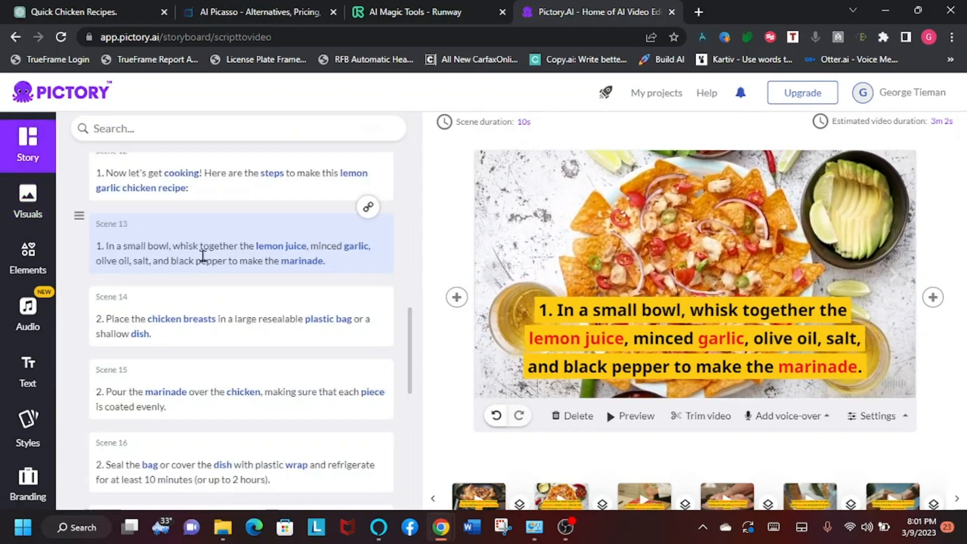
click(36, 209)
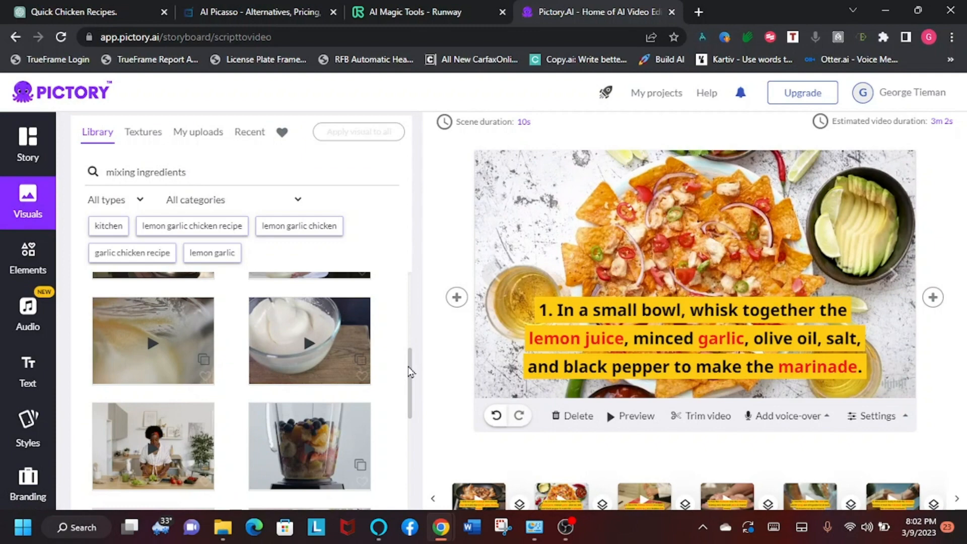
drag(409, 371, 405, 444)
mouse_move(152, 341)
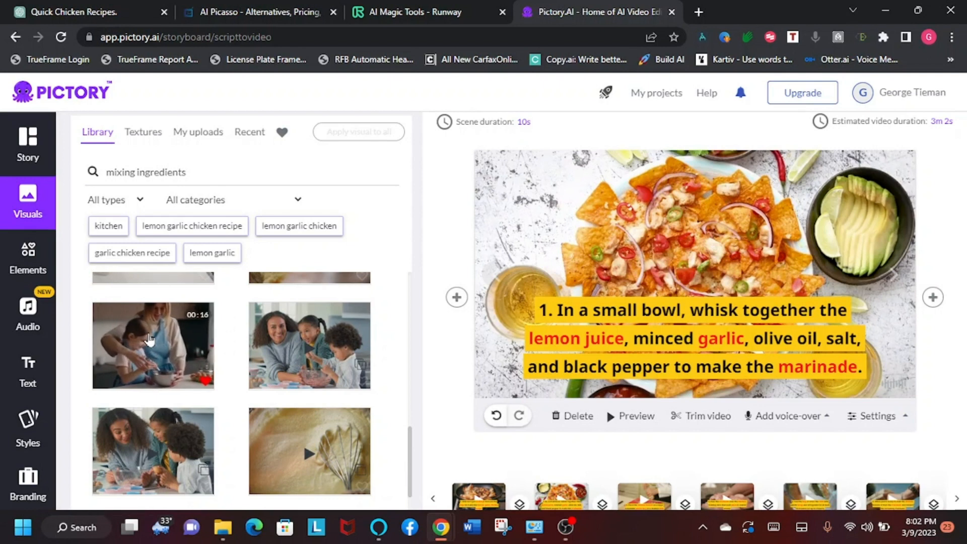
click(150, 341)
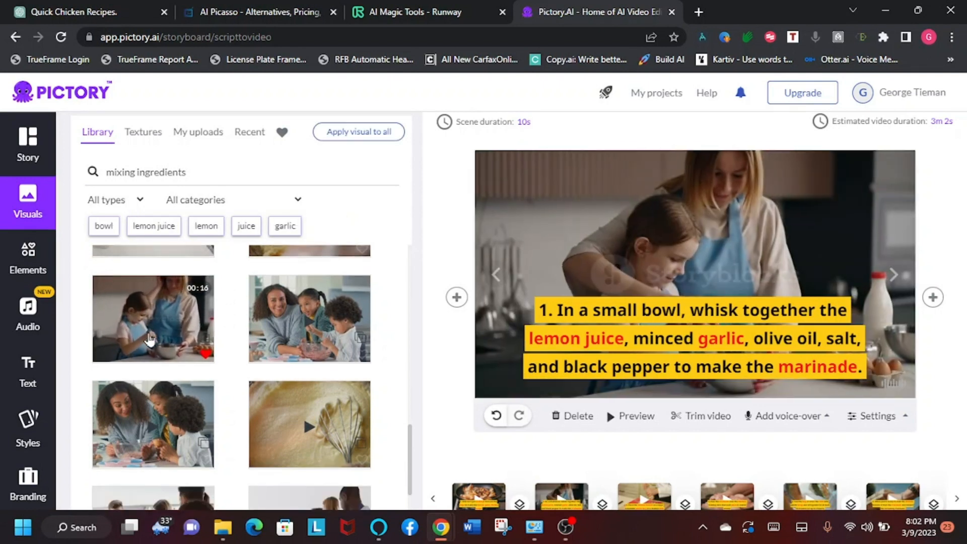
- Review the visual of the scene about placing the chicken breasts in a plastic bag or shallow dish
click(26, 149)
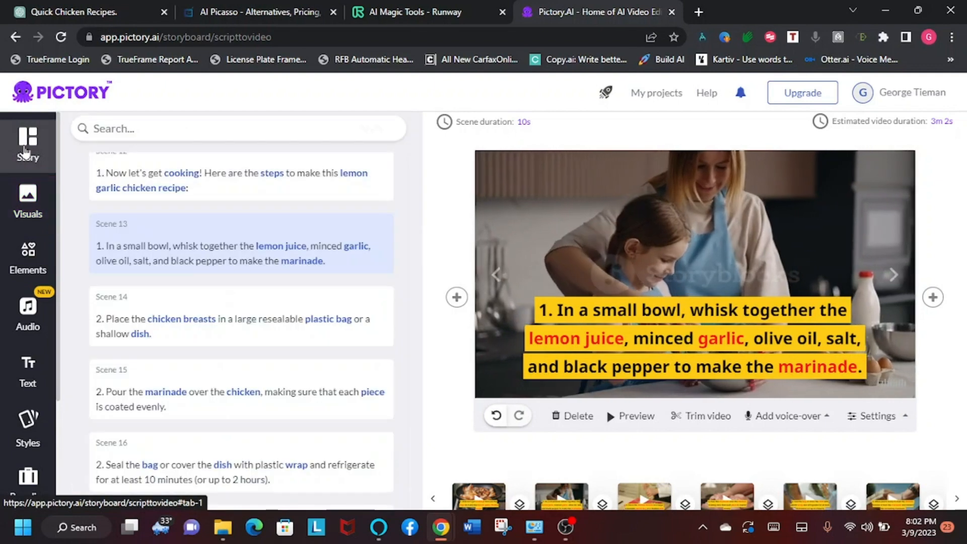
click(197, 314)
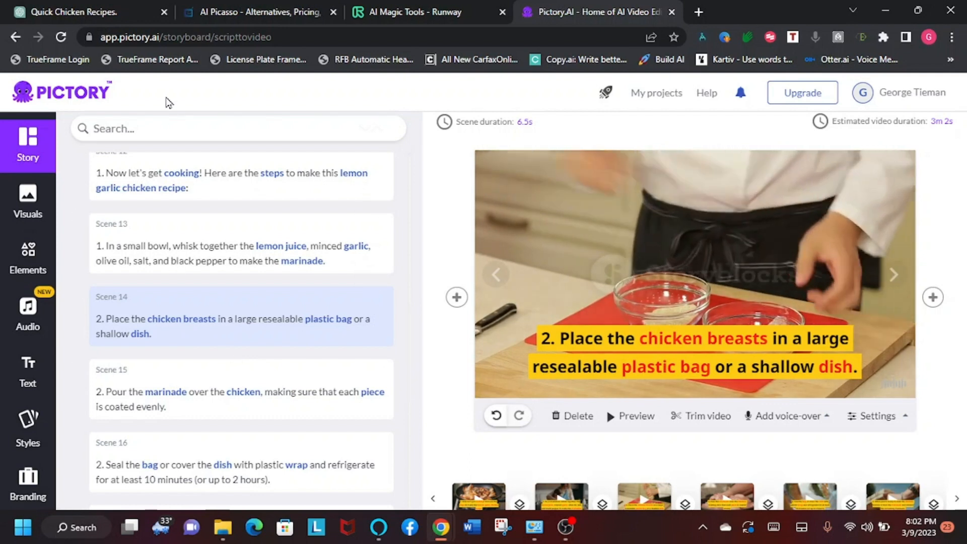
click(28, 158)
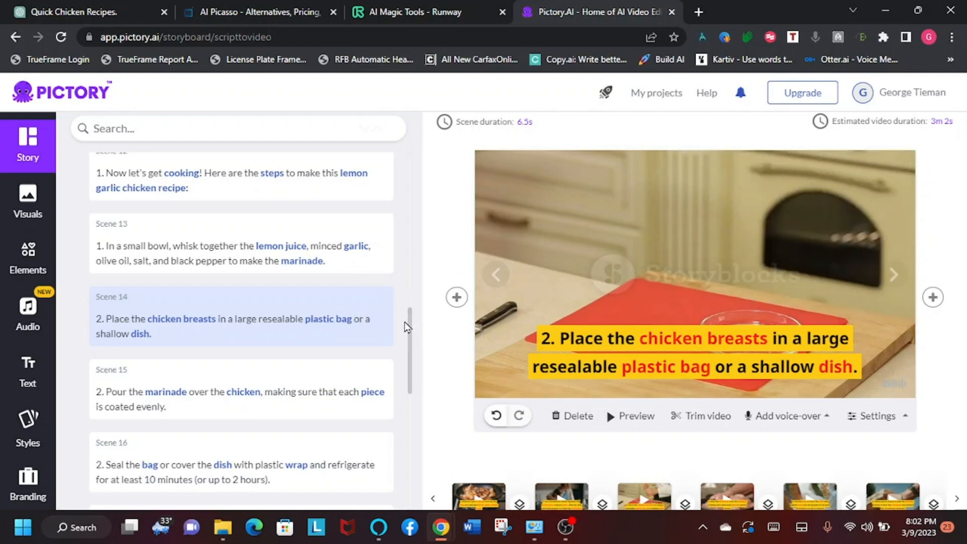
- Search the visual library for "pouring marinade" and replace the marinade-pouring scene's visual with the clip of the man in a blue apron
drag(409, 326, 409, 356)
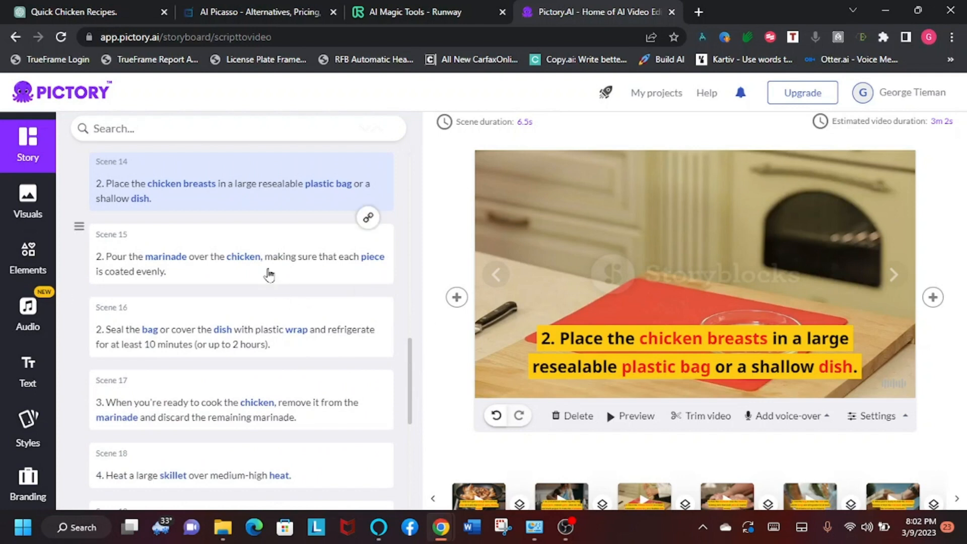
click(270, 274)
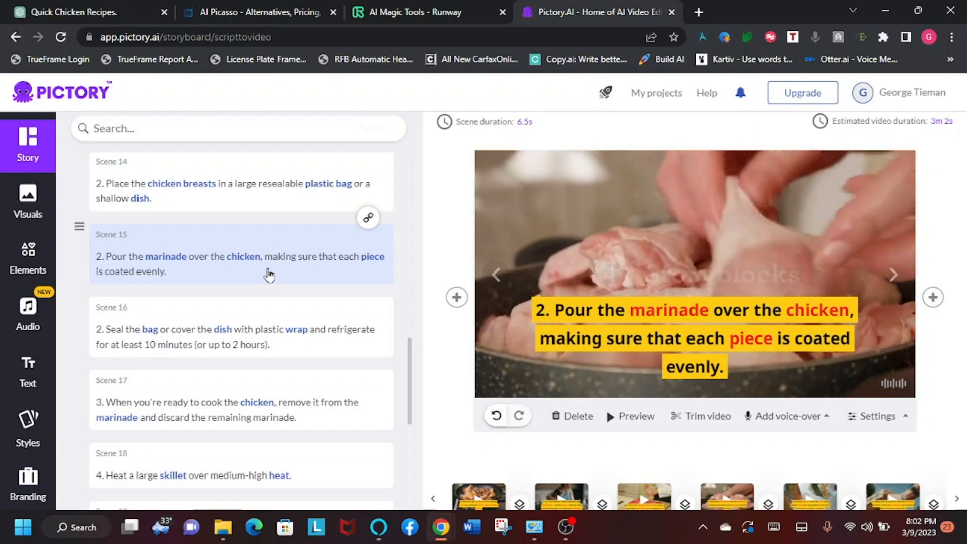
click(44, 192)
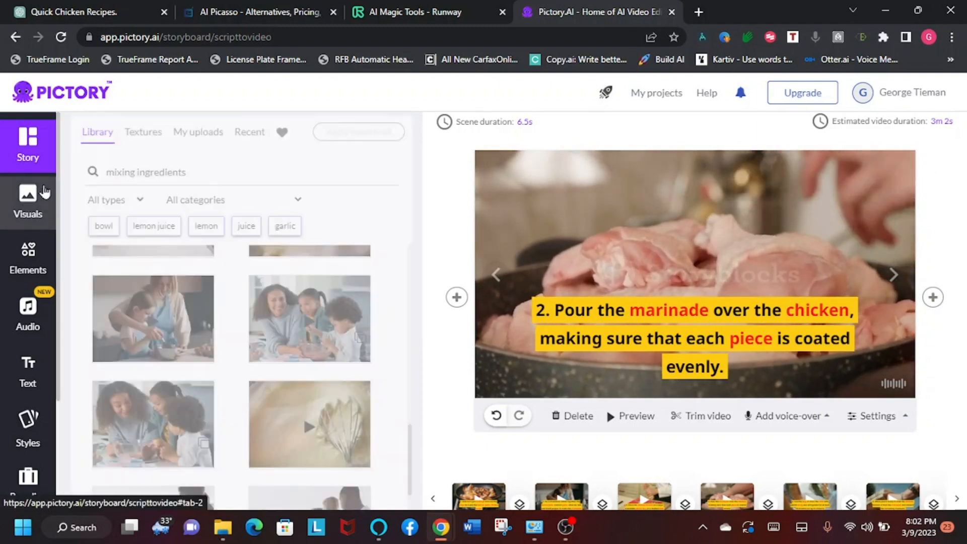
click(196, 172)
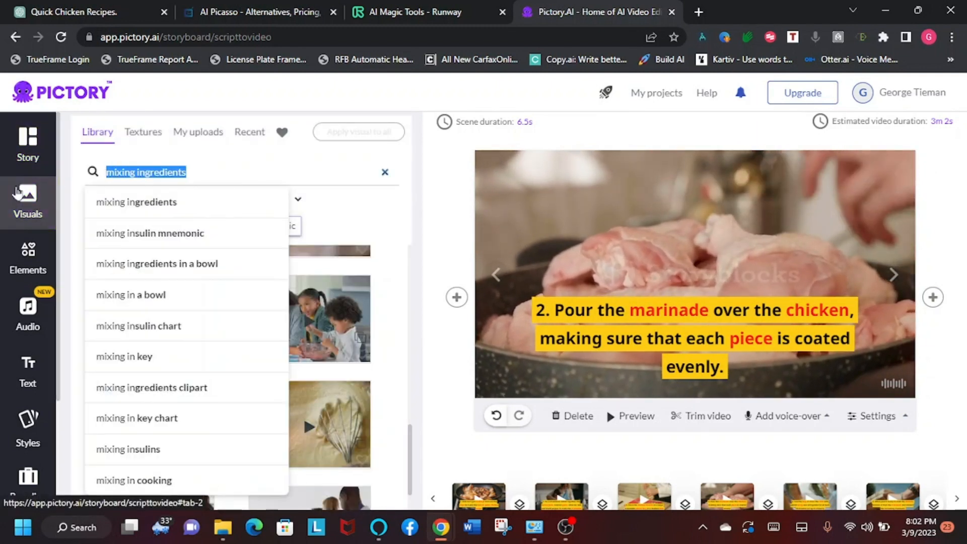
text(pouring m)
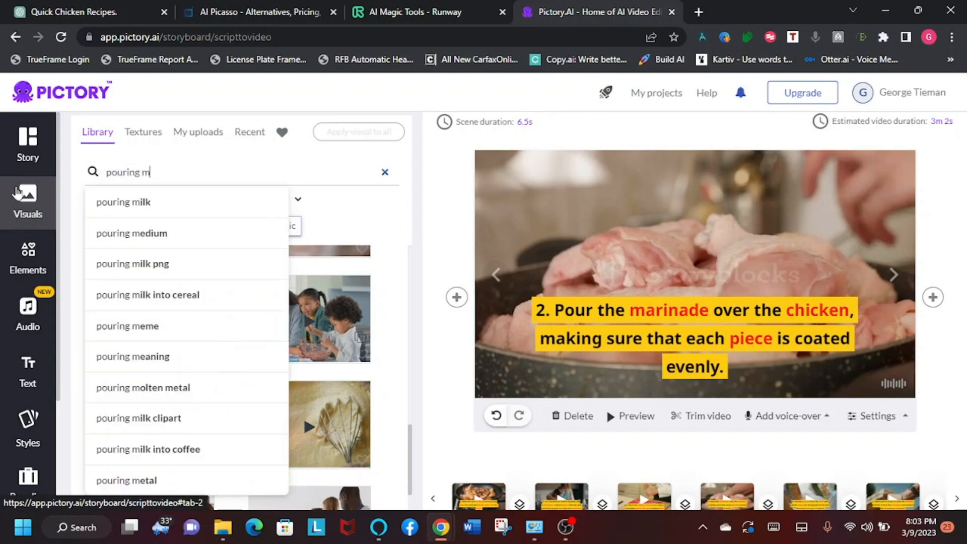
text(ar)
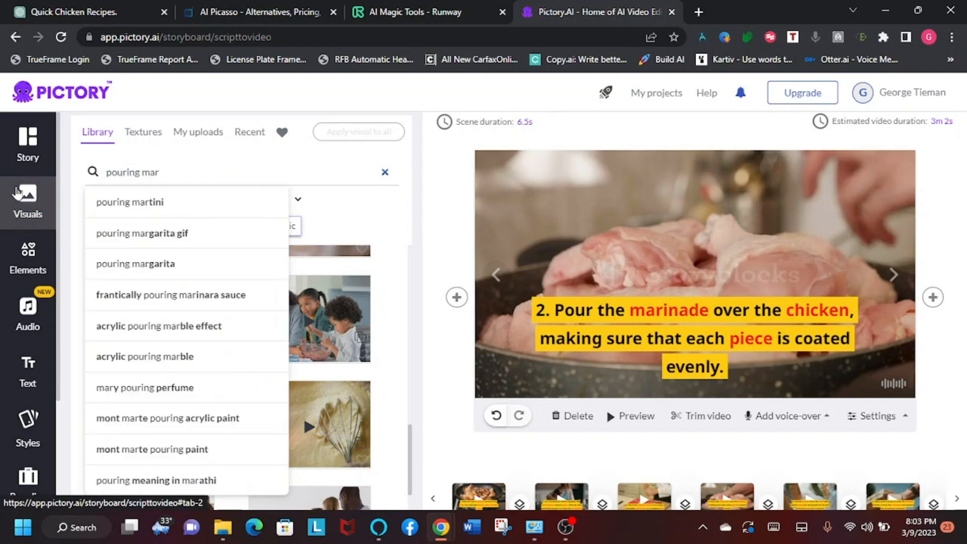
text(inade)
key(Return)
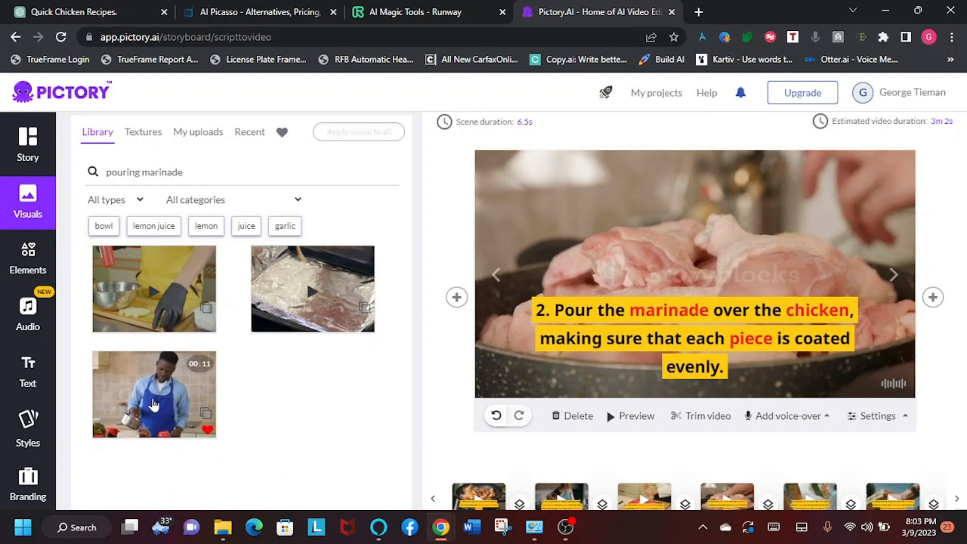
click(154, 403)
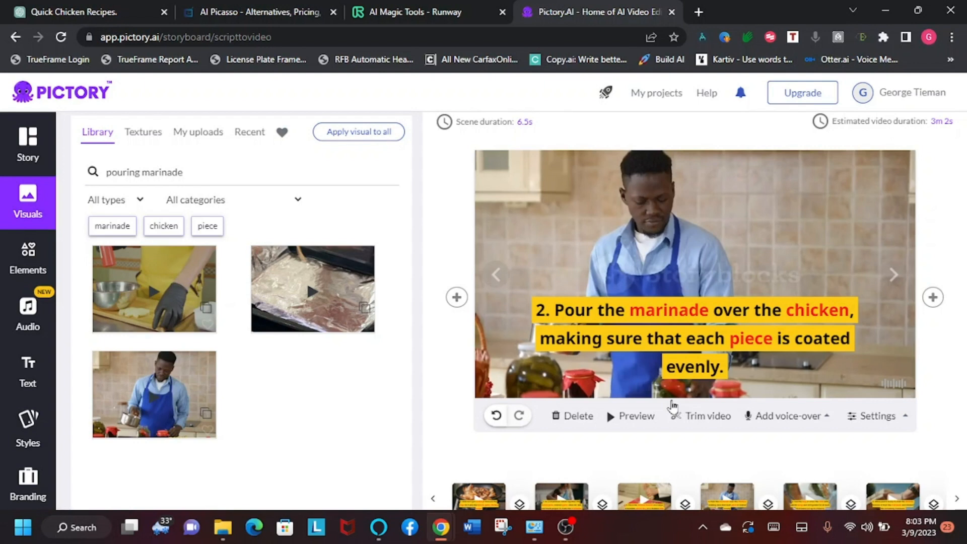
- Review the visual of the scene about sealing the bag or covering the dish with plastic wrap
click(29, 147)
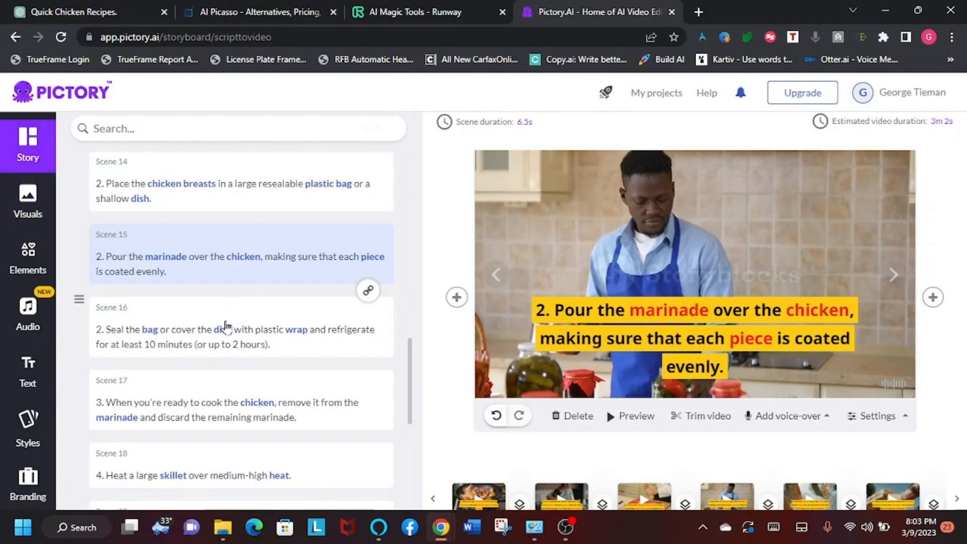
click(241, 325)
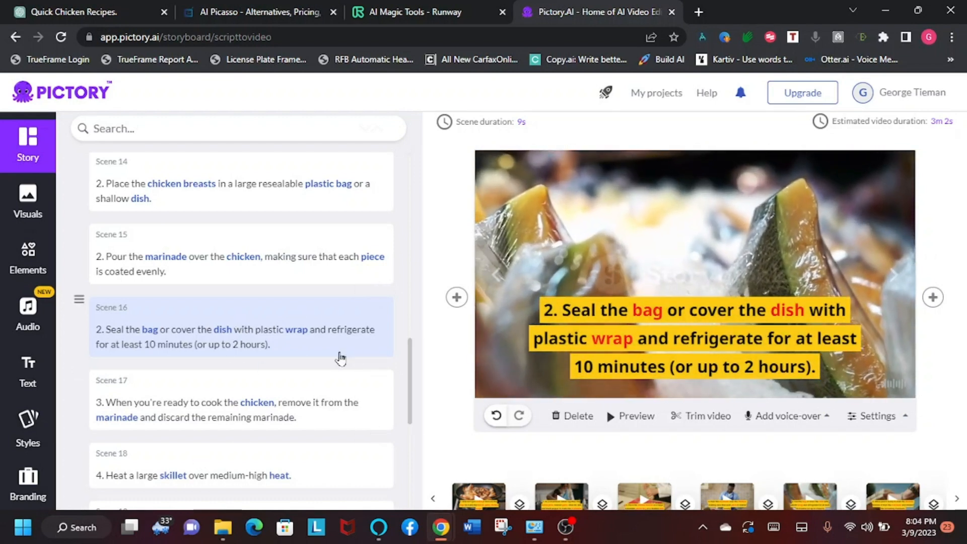
drag(409, 353, 410, 379)
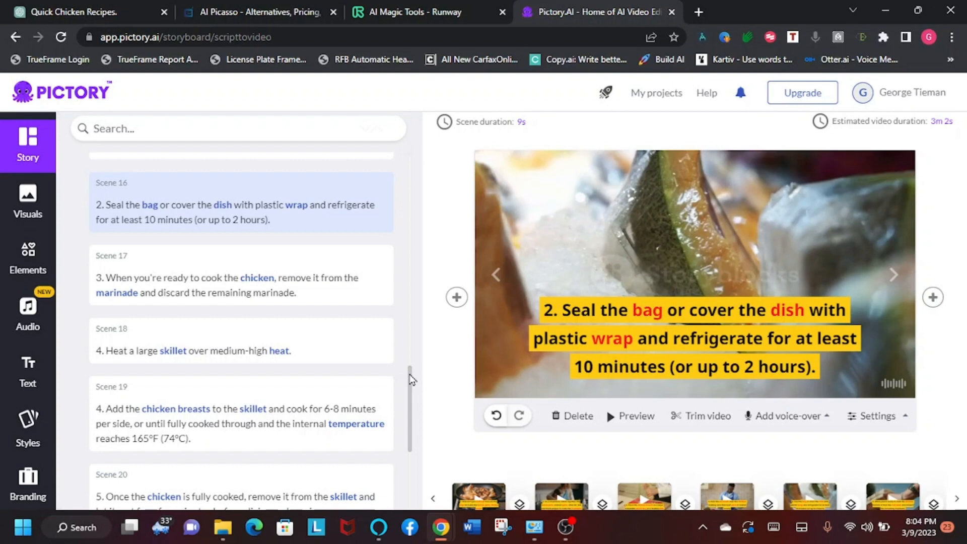
- Select the scene about removing the chicken and discarding the marinade, and search the visual library for "removing chicken"
click(262, 272)
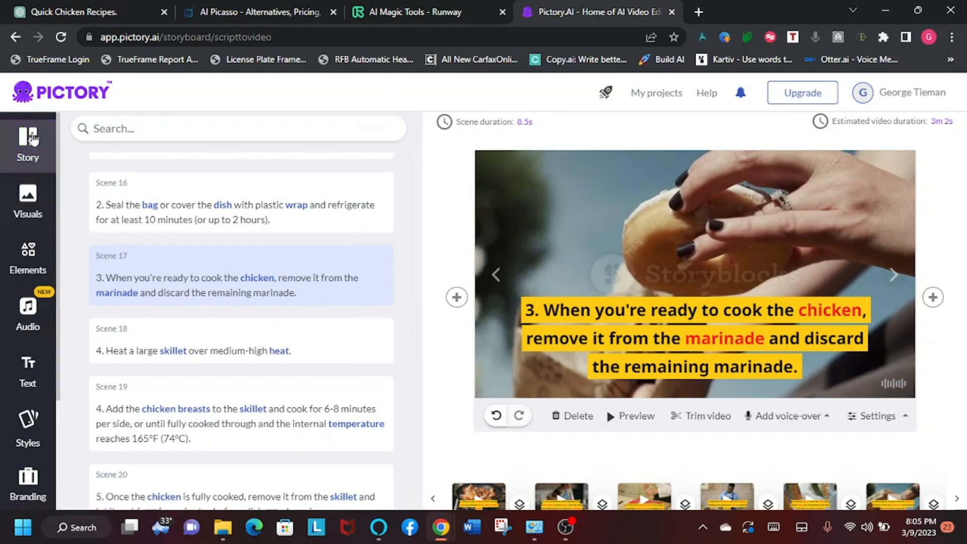
click(35, 215)
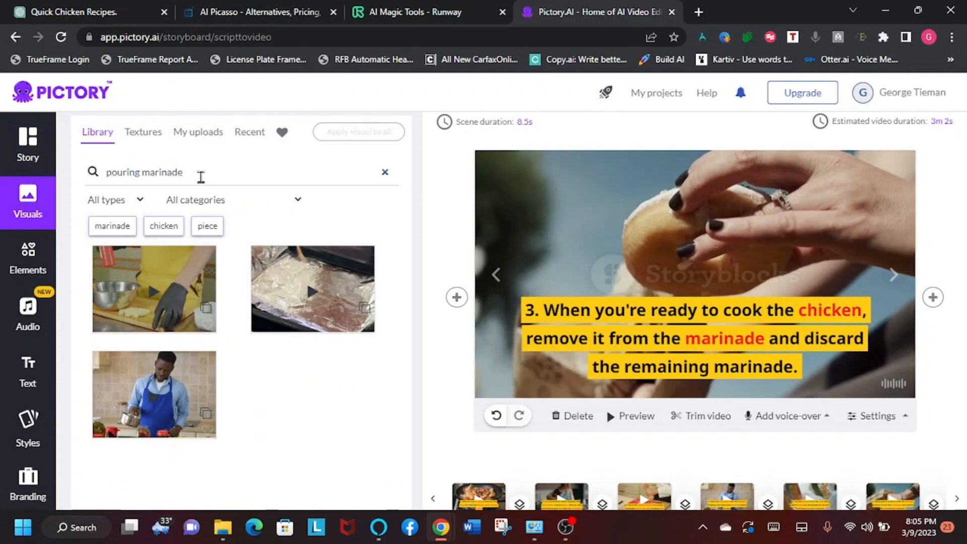
drag(201, 177, 51, 206)
text(remo)
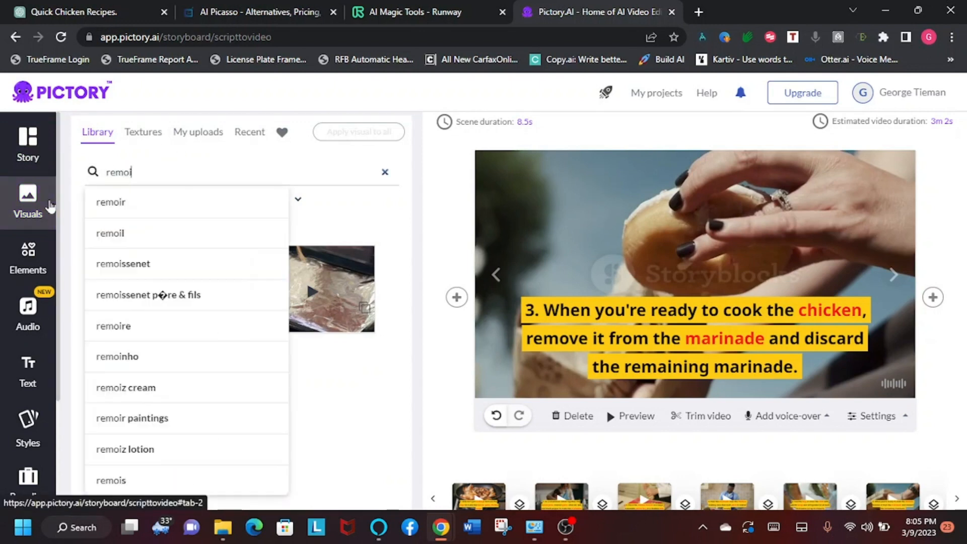
text(ving ch)
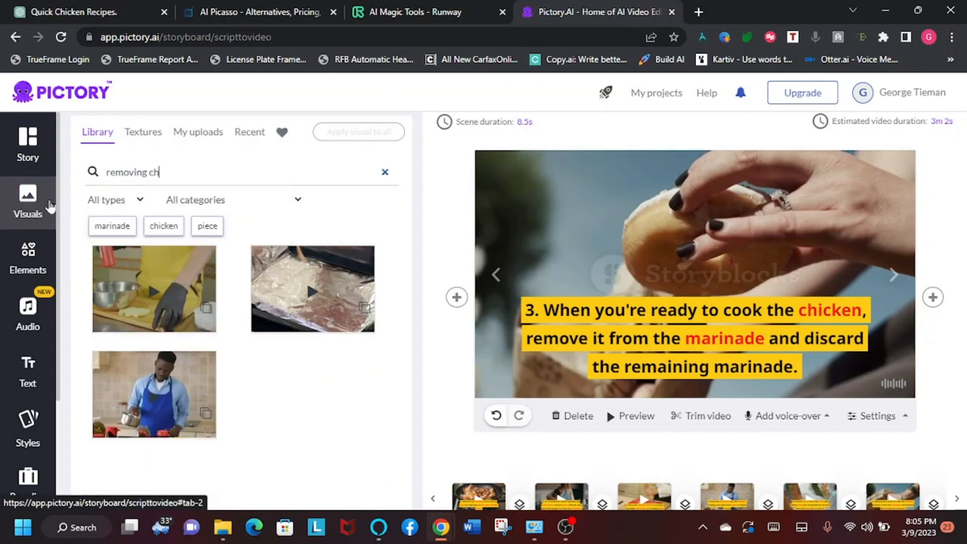
text(icken)
key(Return)
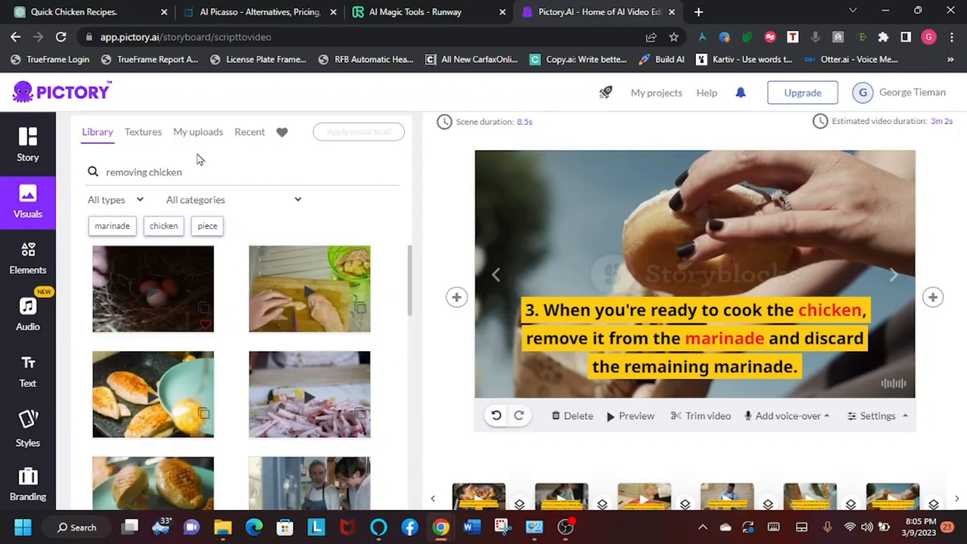
- Search the visual library for "throw trash away" and replace the marinade-discarding scene's visual with the close-up clip of the metal trash can
drag(188, 166, 45, 206)
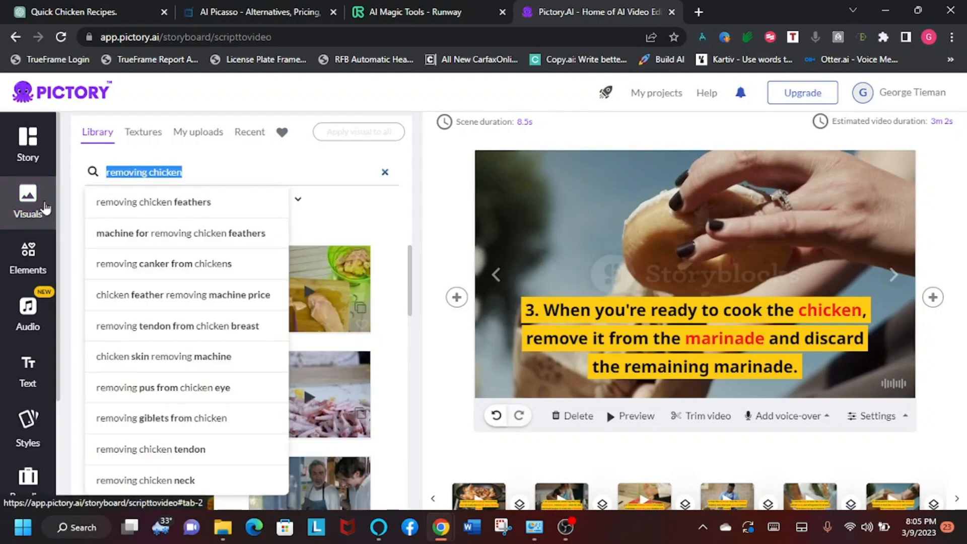
text(throw tr)
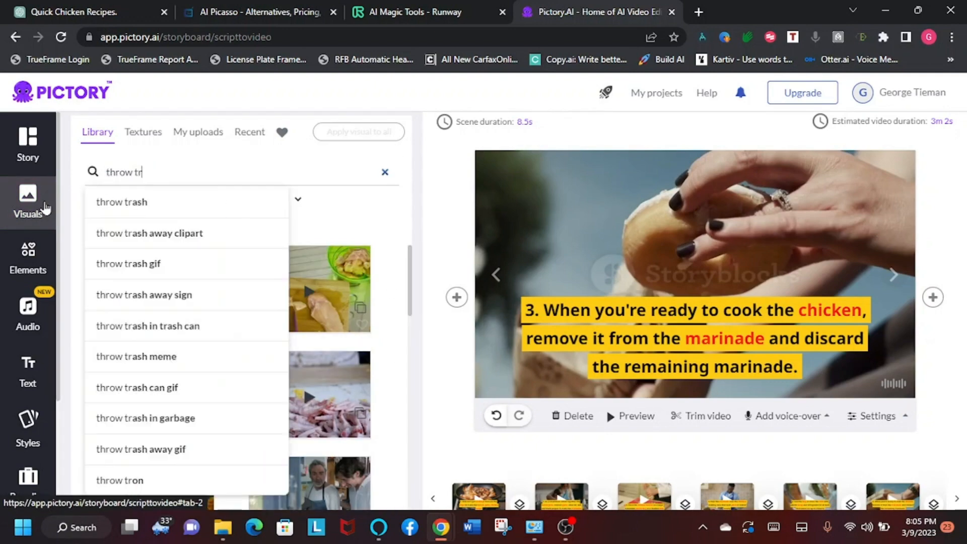
text(ash away)
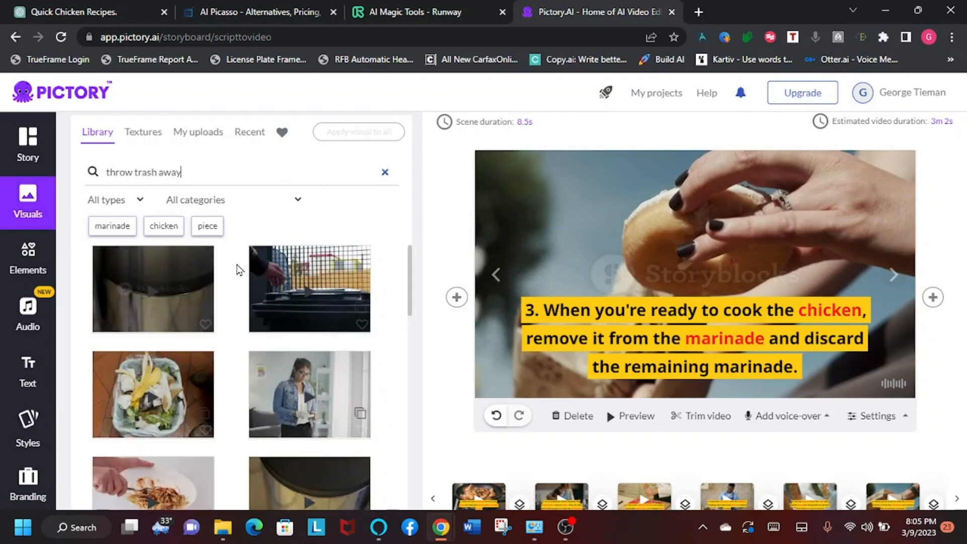
scroll(147, 366, down, 1)
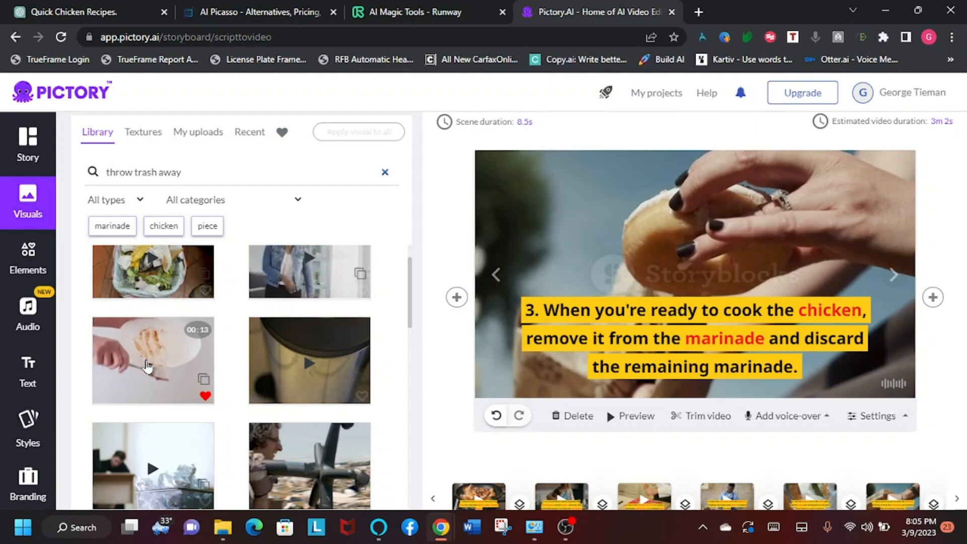
click(146, 366)
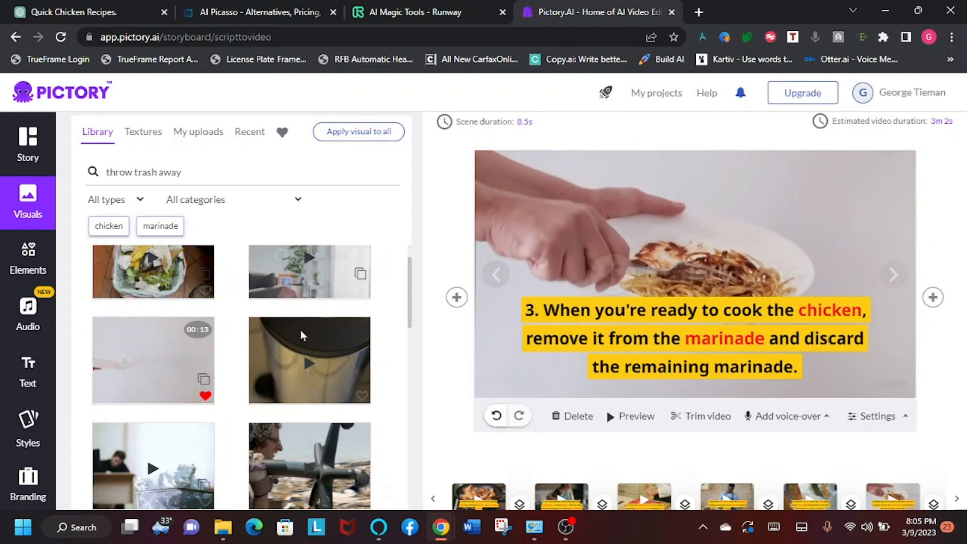
click(314, 358)
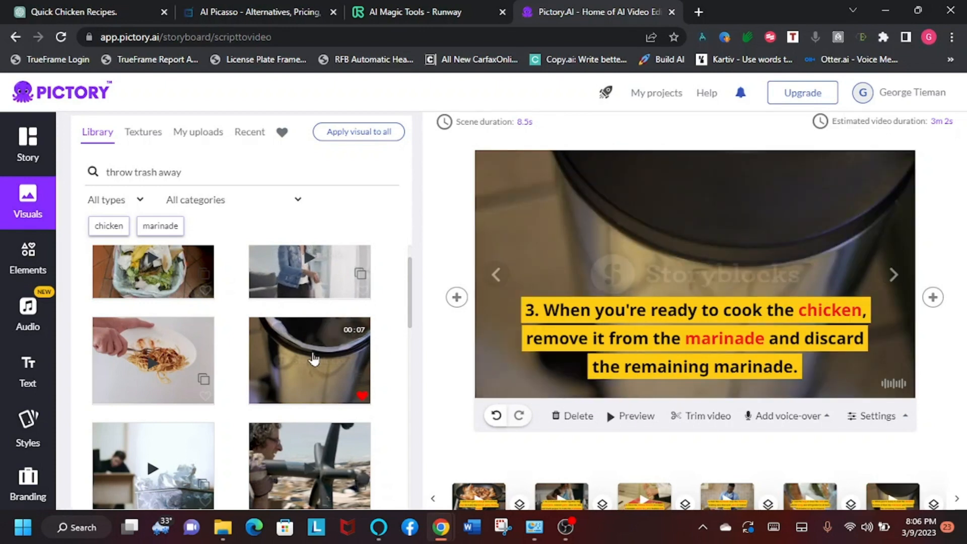
- Review the visuals of the scenes about heating a large skillet and cooking the chicken breasts for 6-8 minutes per side
click(27, 147)
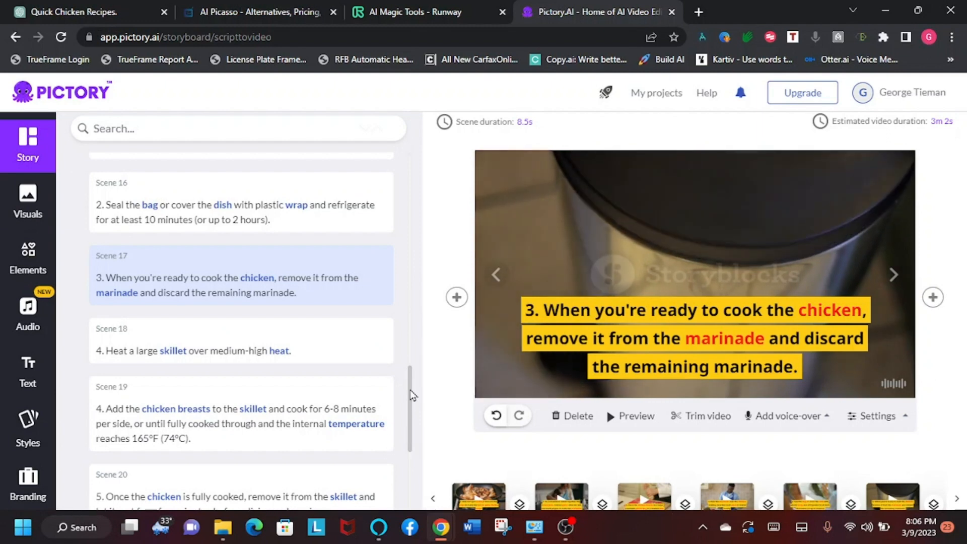
scroll(410, 395, down, 1)
click(297, 269)
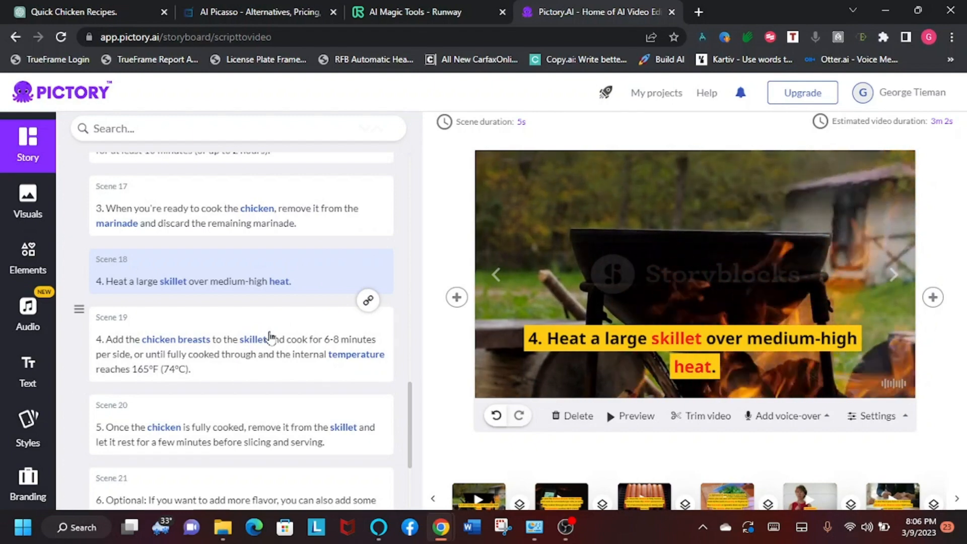
click(247, 326)
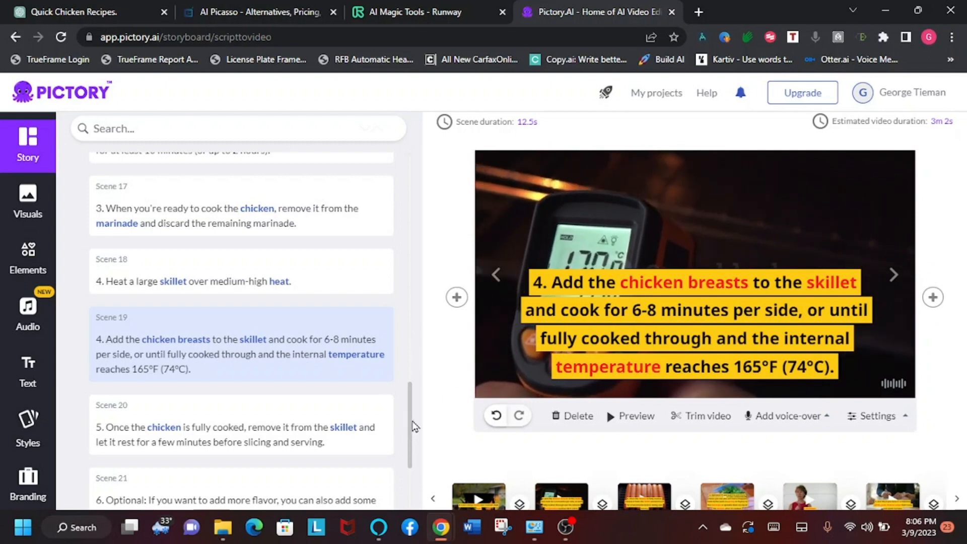
- Replace the visual of the scene about removing the cooked chicken from the skillet with the steaming-pan clip found by searching "chicken in skillet"
drag(412, 412, 409, 456)
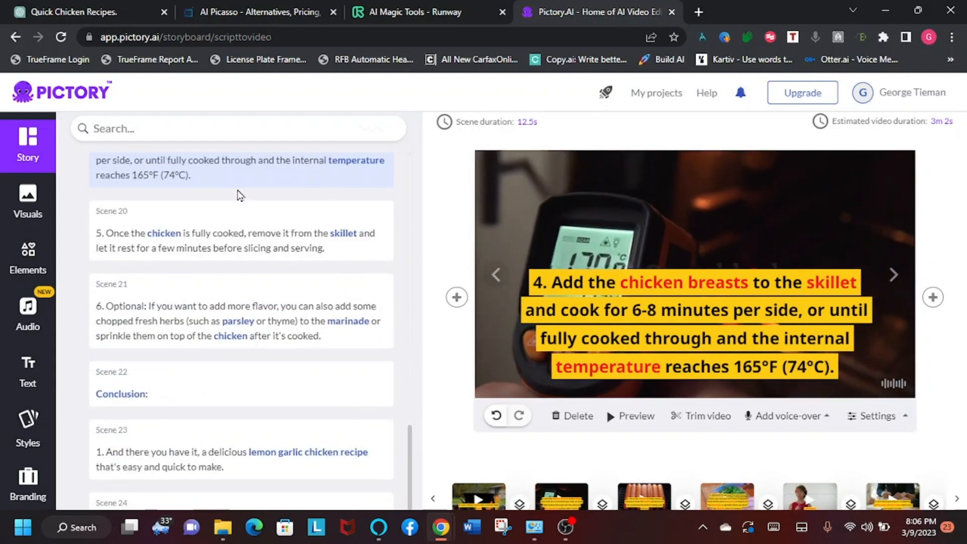
click(214, 225)
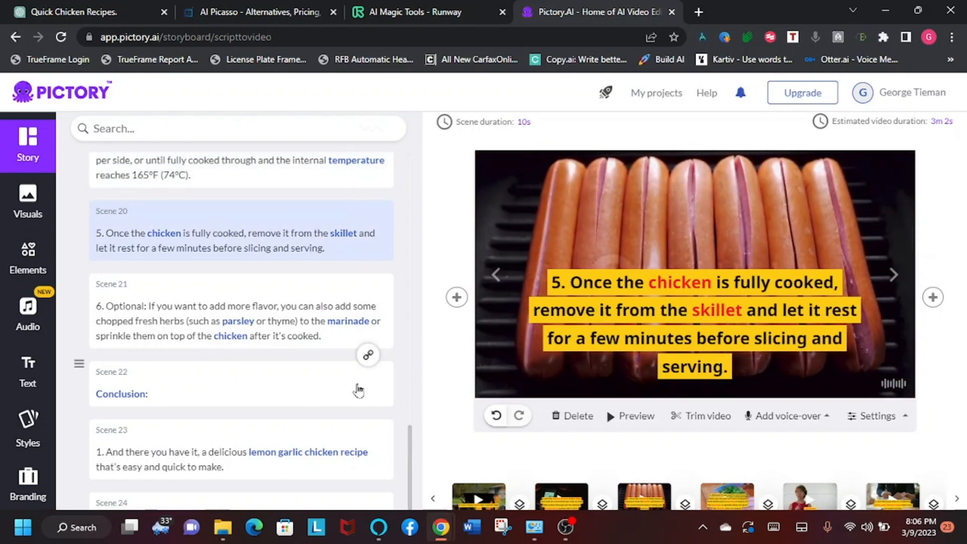
click(28, 201)
triple_click(197, 167)
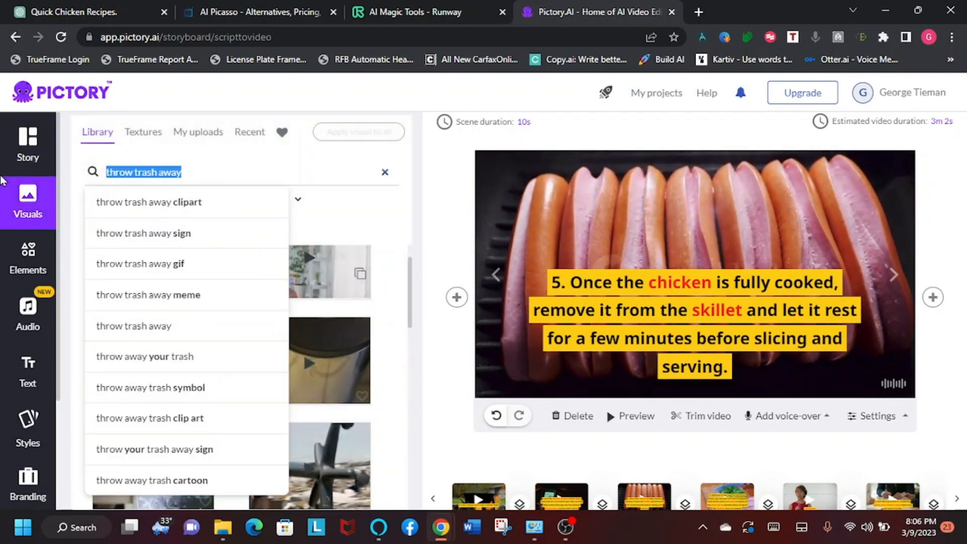
text(c)
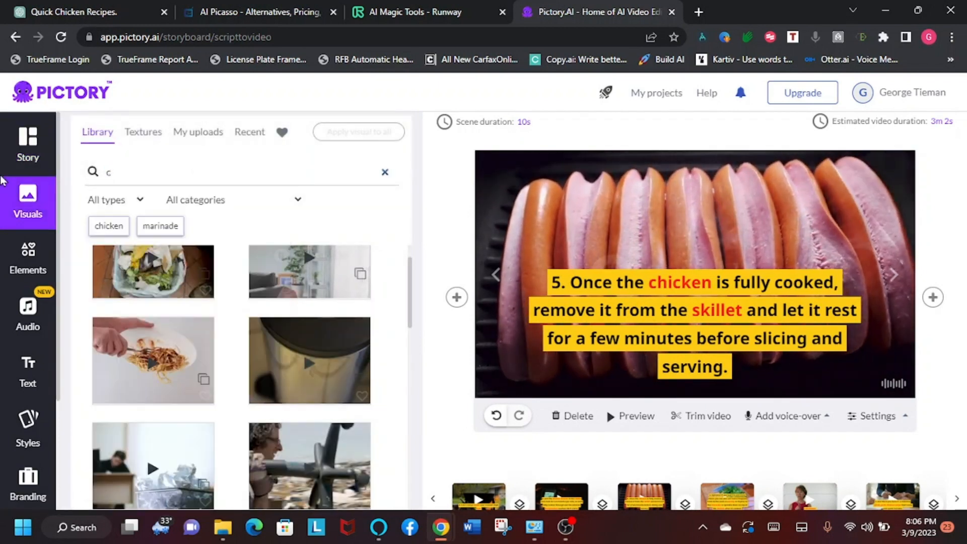
text(kicken)
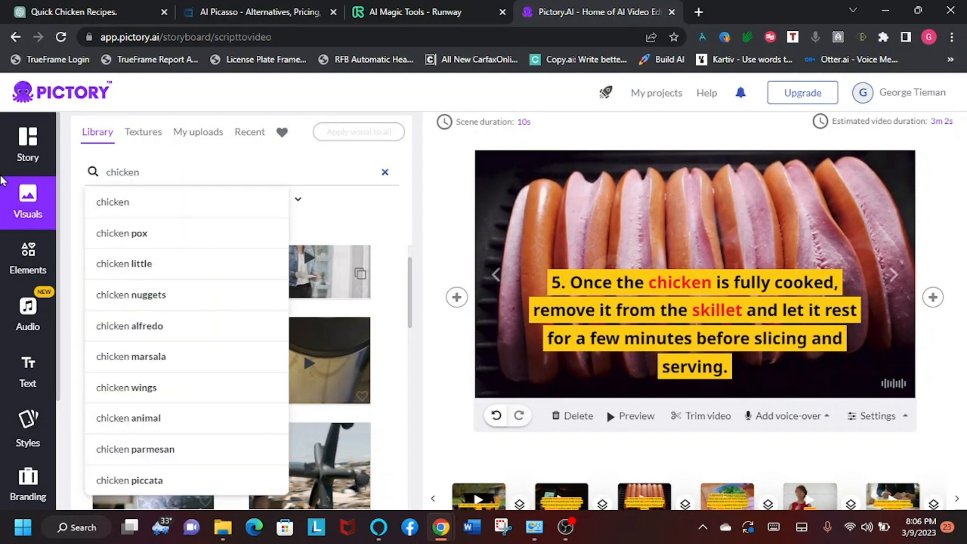
text( in skillet)
key(Return)
scroll(405, 325, down, 1)
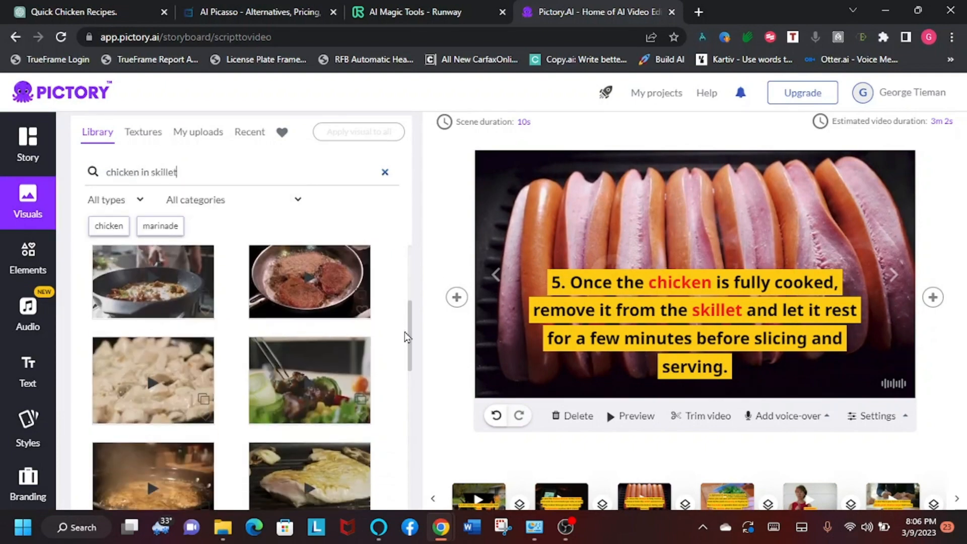
click(144, 305)
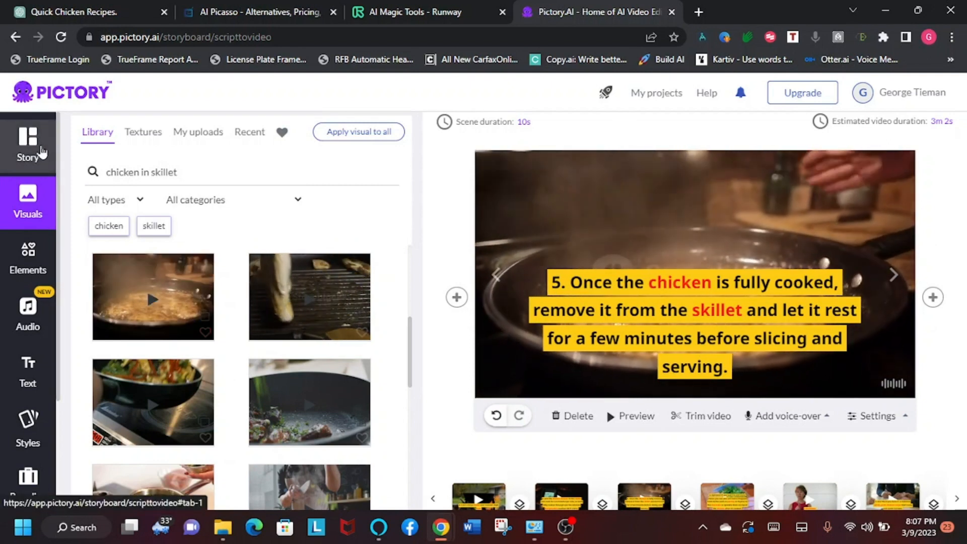
- Review the visuals of the fresh herbs scene, the "Conclusion:" scene and the two closing scenes that follow it
click(42, 152)
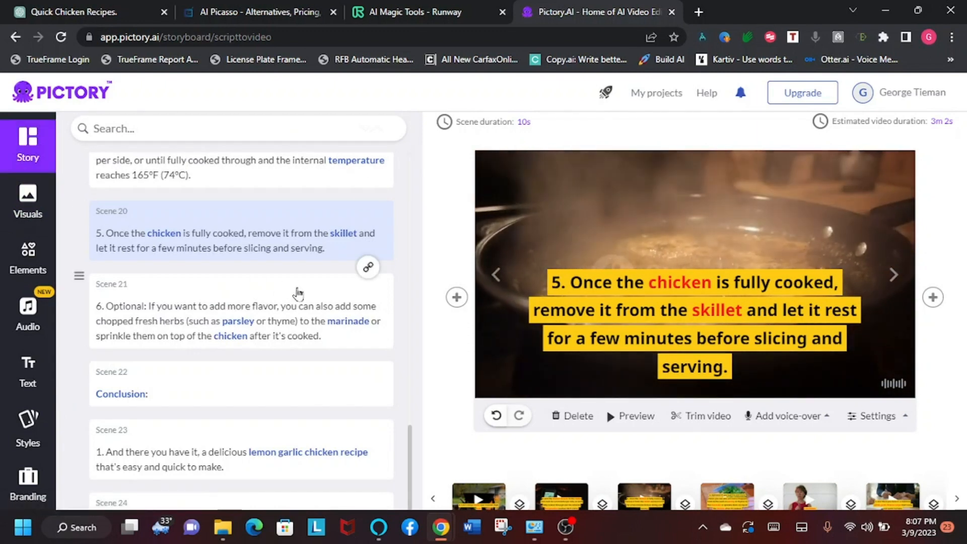
click(239, 298)
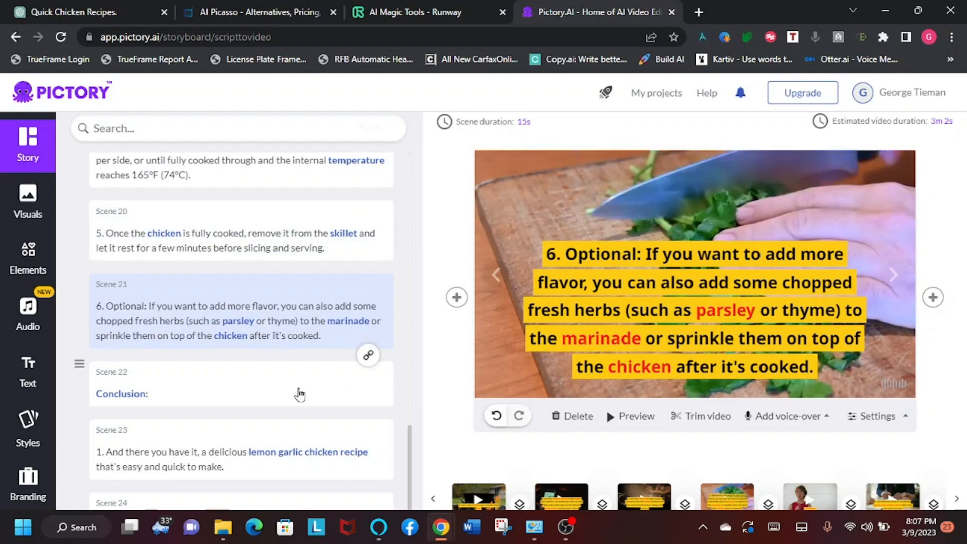
click(271, 392)
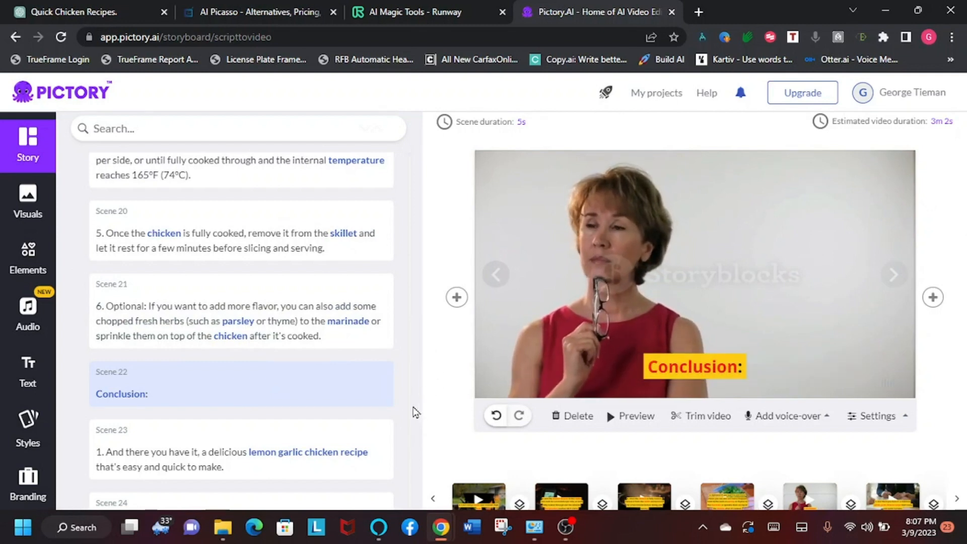
click(237, 444)
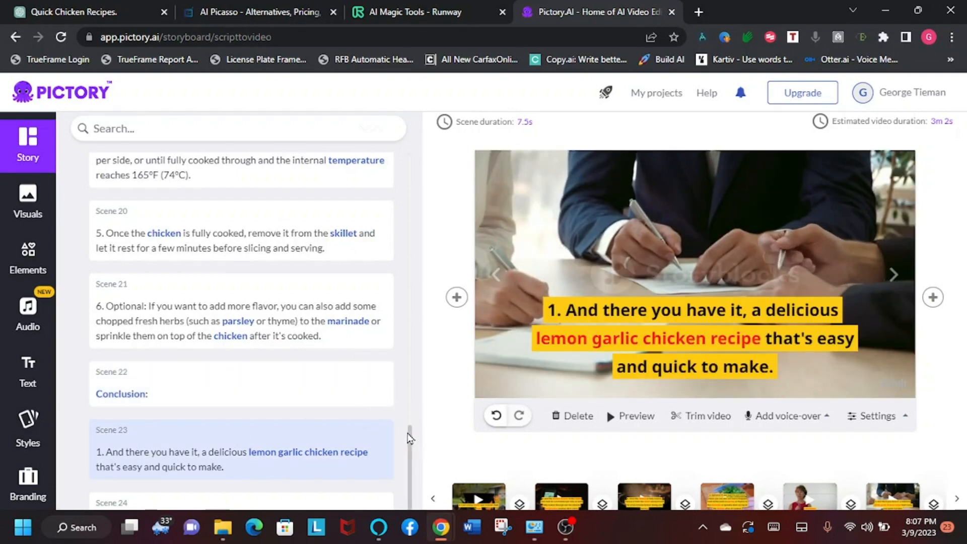
click(348, 504)
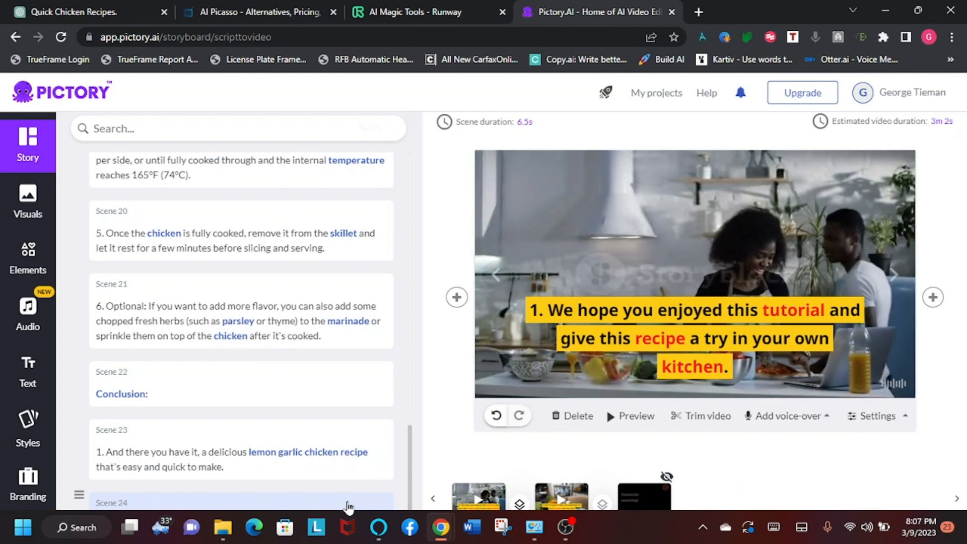
- Delete the scene starting "And there you have it", and check the visual of the final like-and-subscribe scene
click(303, 440)
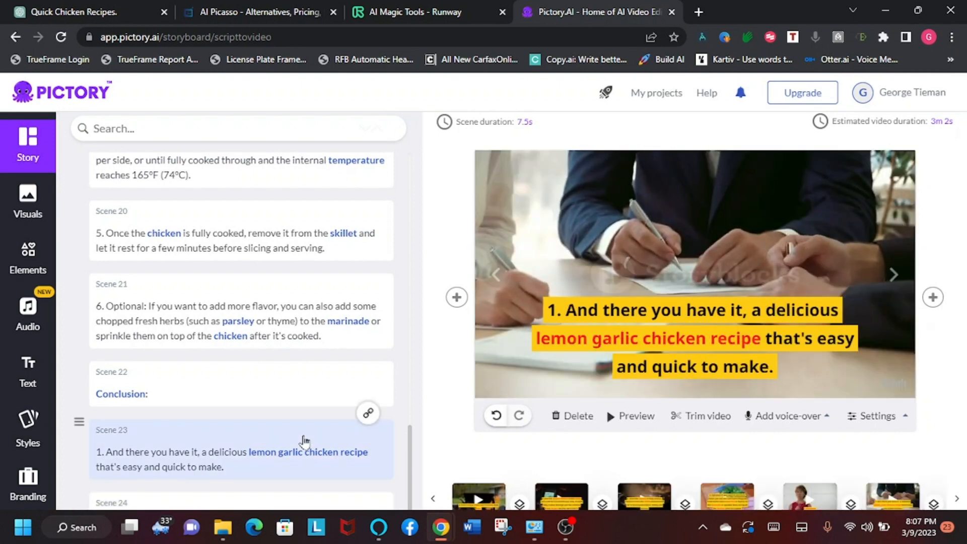
click(573, 416)
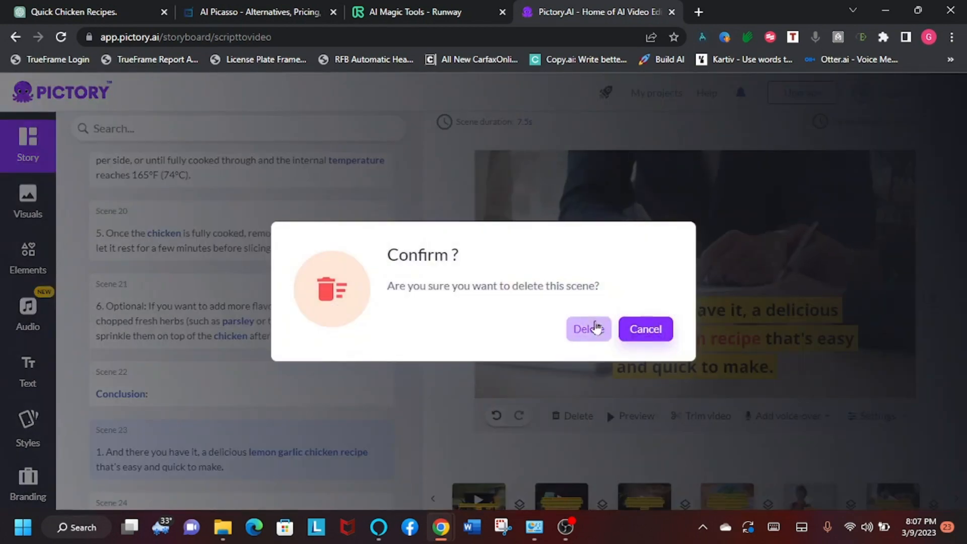
click(589, 329)
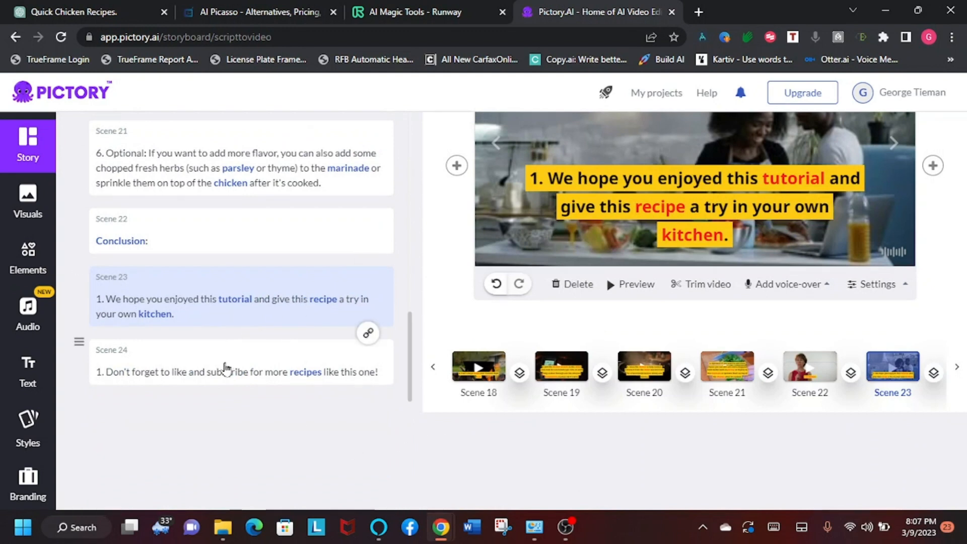
click(216, 370)
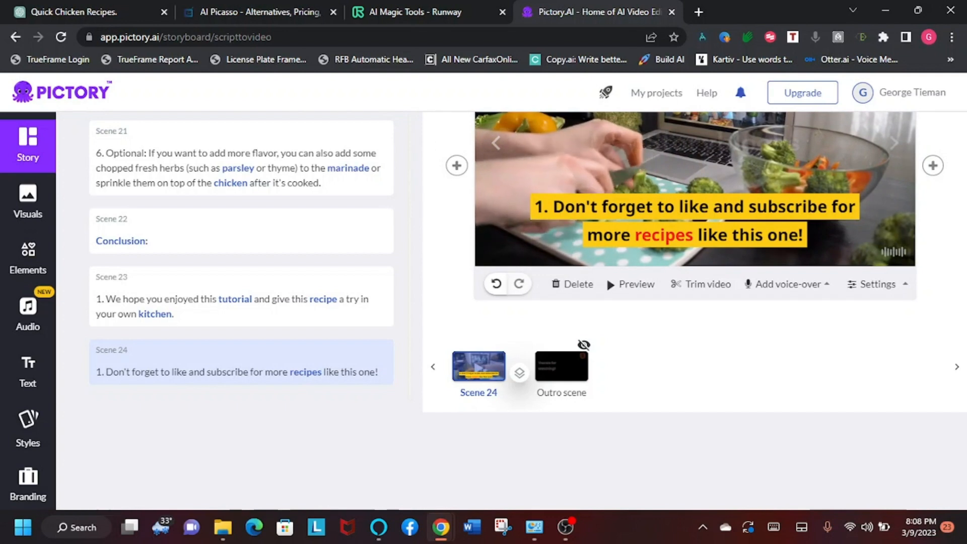
drag(422, 339, 409, 148)
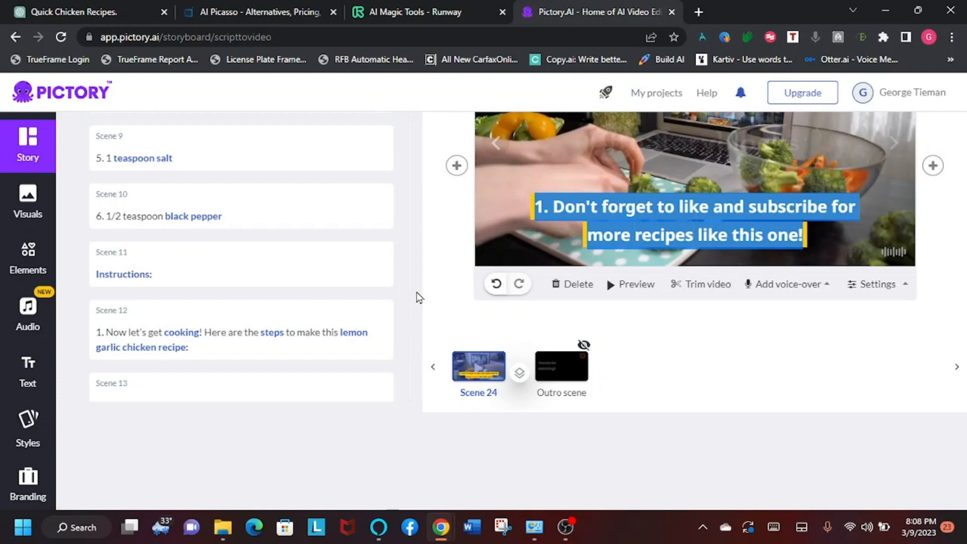
- Filter the background music by the Uplifting / Inspiring mood and apply the Street Life track to the video
click(23, 322)
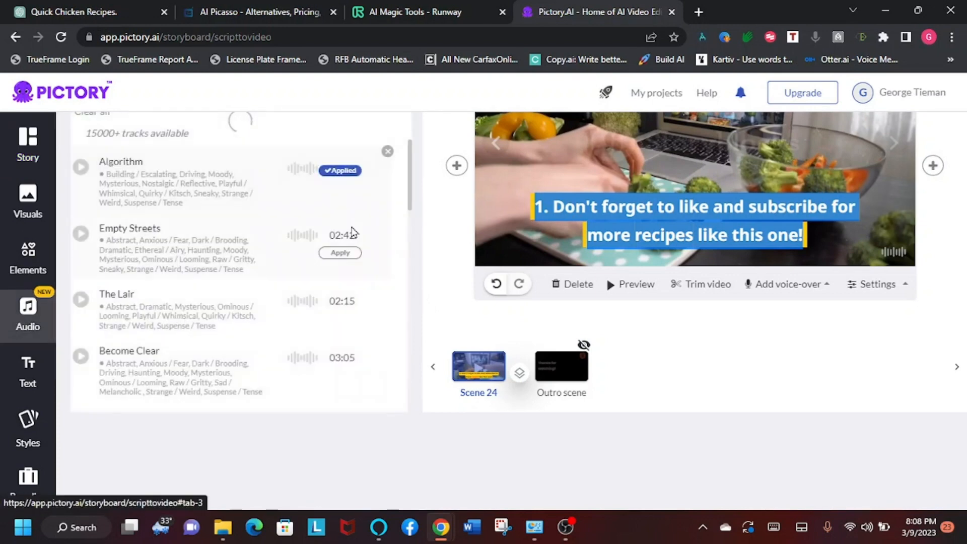
scroll(352, 231, up, 4)
click(376, 367)
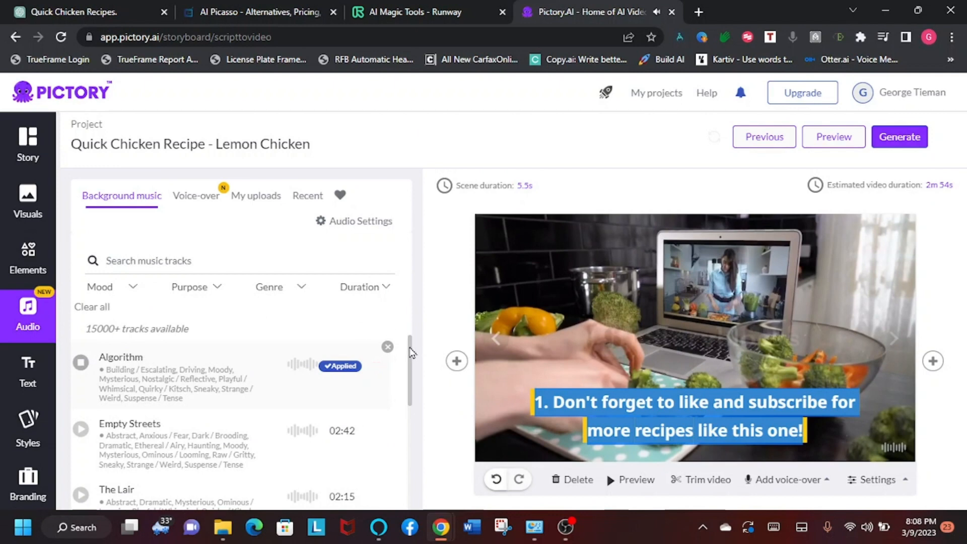
scroll(410, 352, down, 5)
scroll(410, 353, up, 5)
click(130, 287)
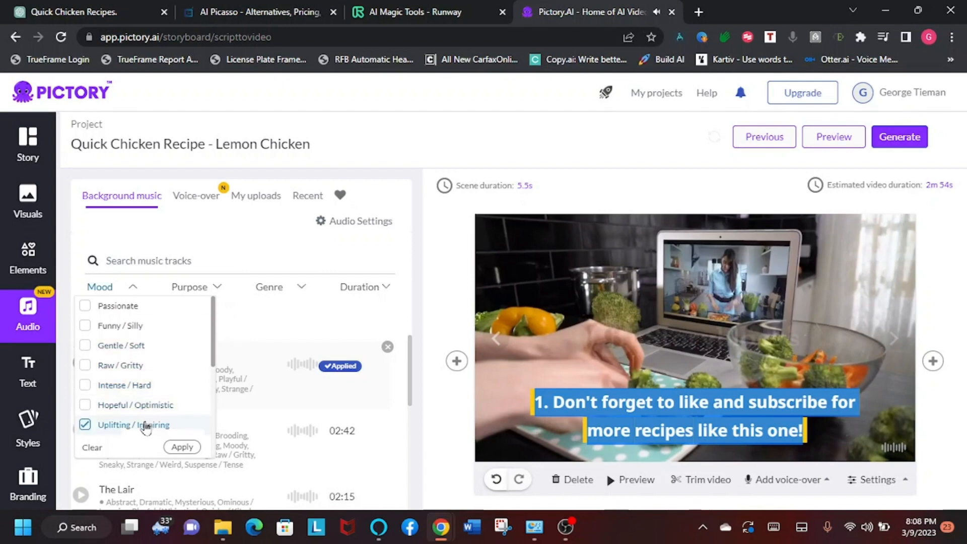
click(177, 448)
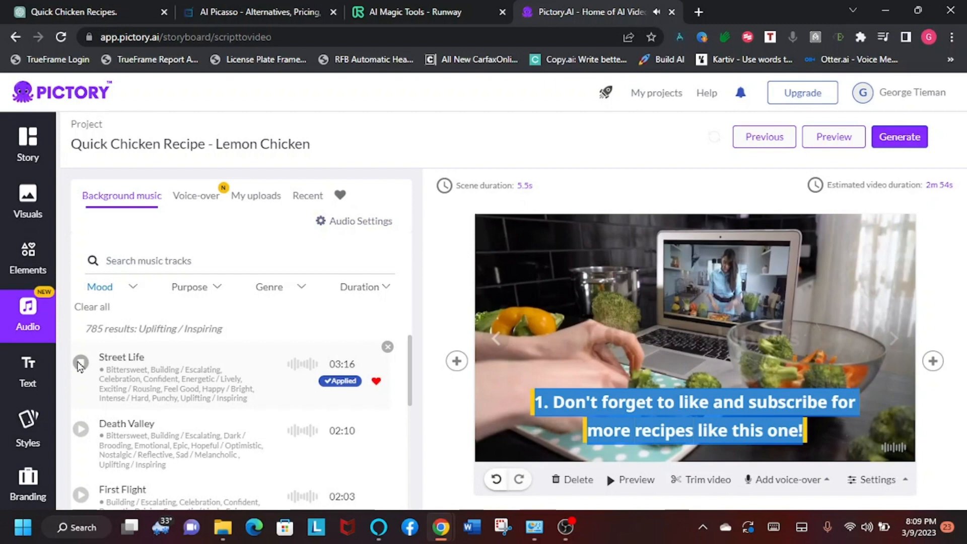
- Set the background music volume to 35% in the audio settings
click(362, 221)
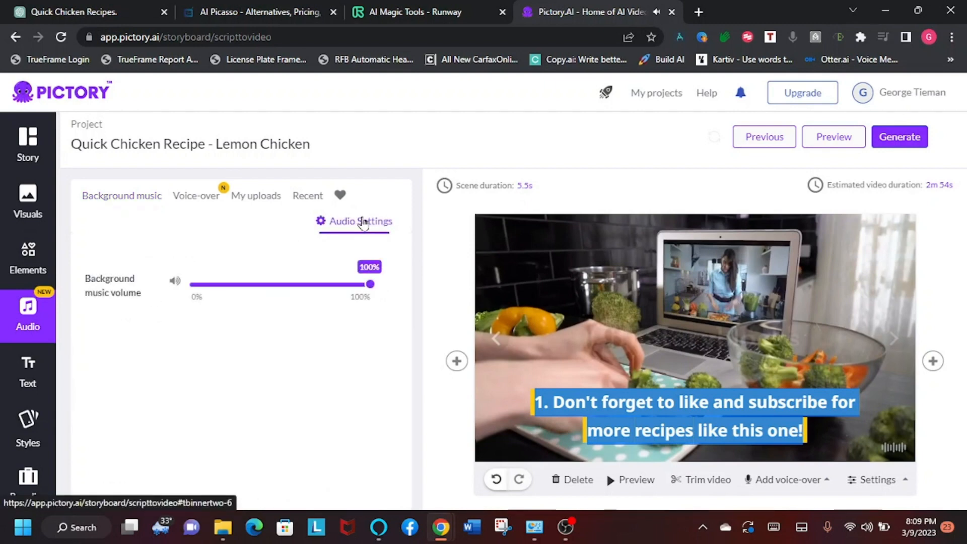
click(224, 285)
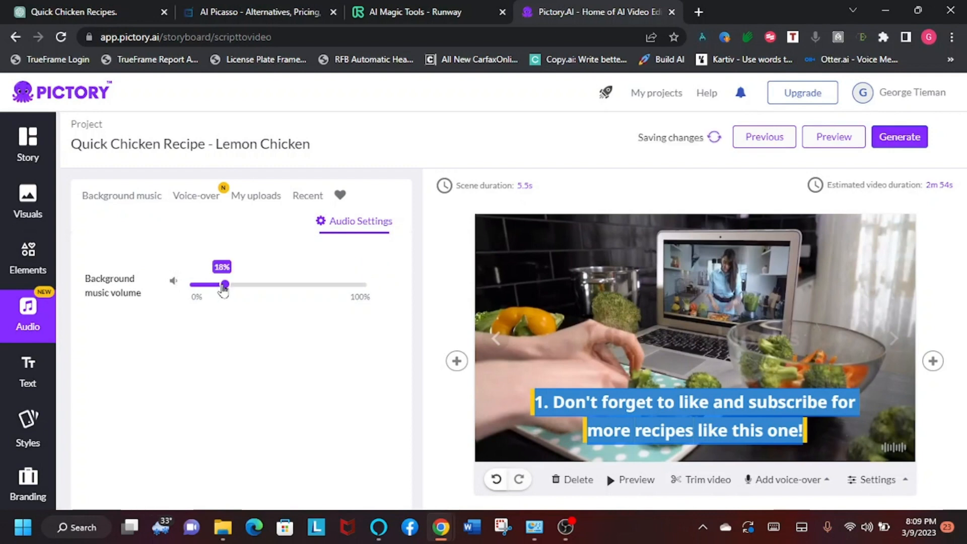
drag(223, 290, 253, 290)
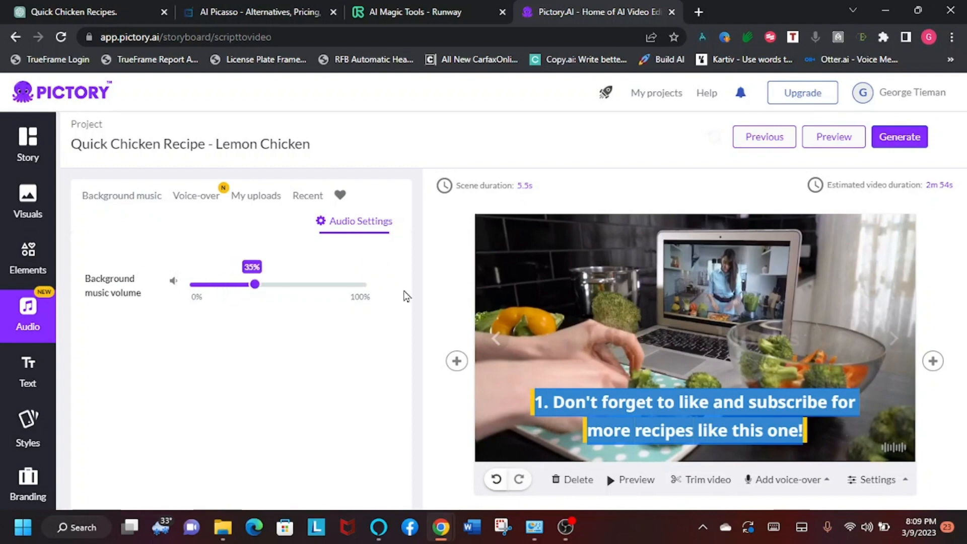
click(457, 360)
- Look at the available voice-over voices and the text formats that can be added to a scene
click(203, 196)
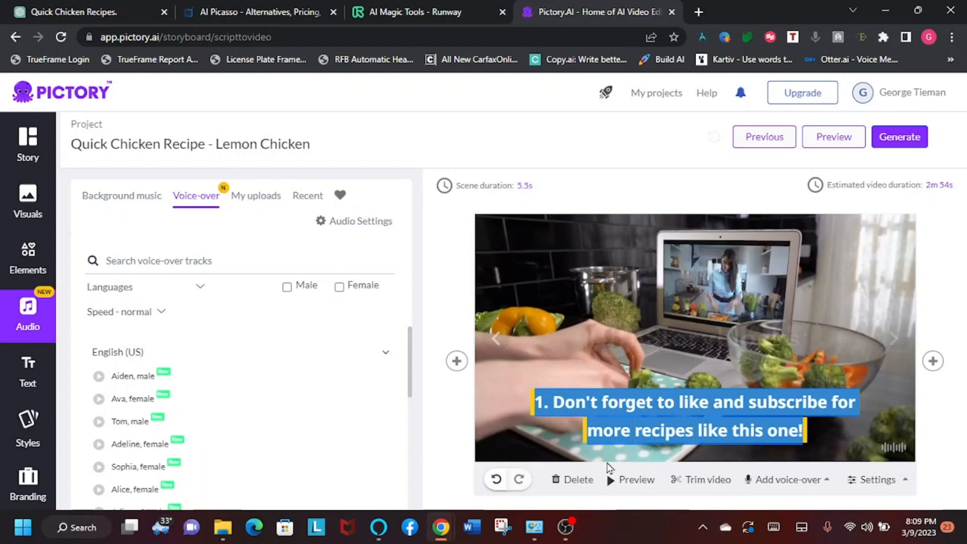
click(31, 375)
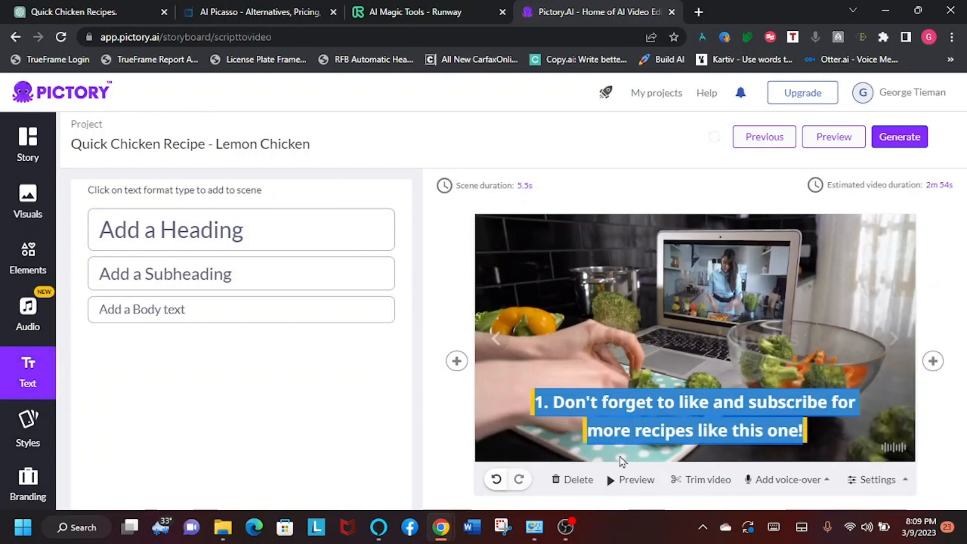
- Add a heading reading "YUMMY!" to scene 2, the one welcoming viewers to the kitchen
click(30, 148)
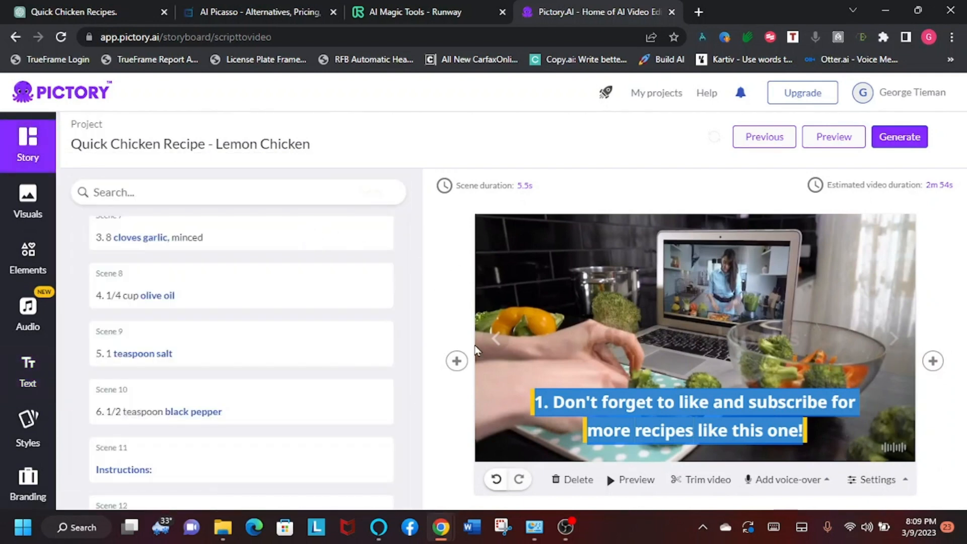
drag(410, 337, 406, 223)
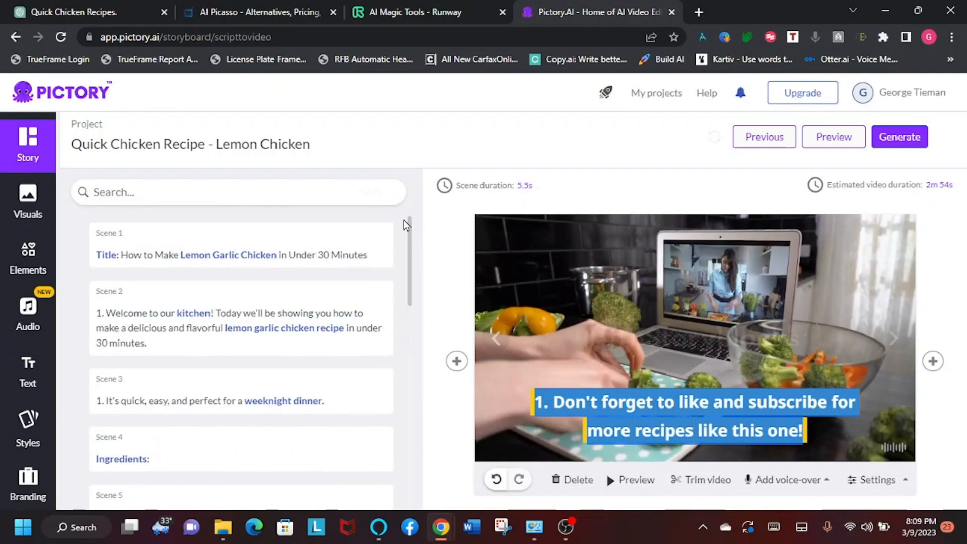
click(273, 295)
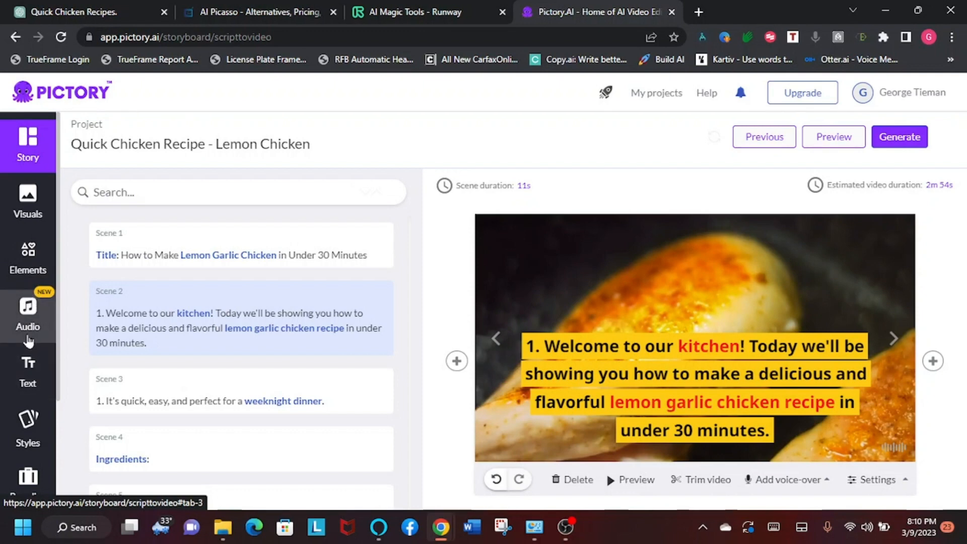
click(28, 388)
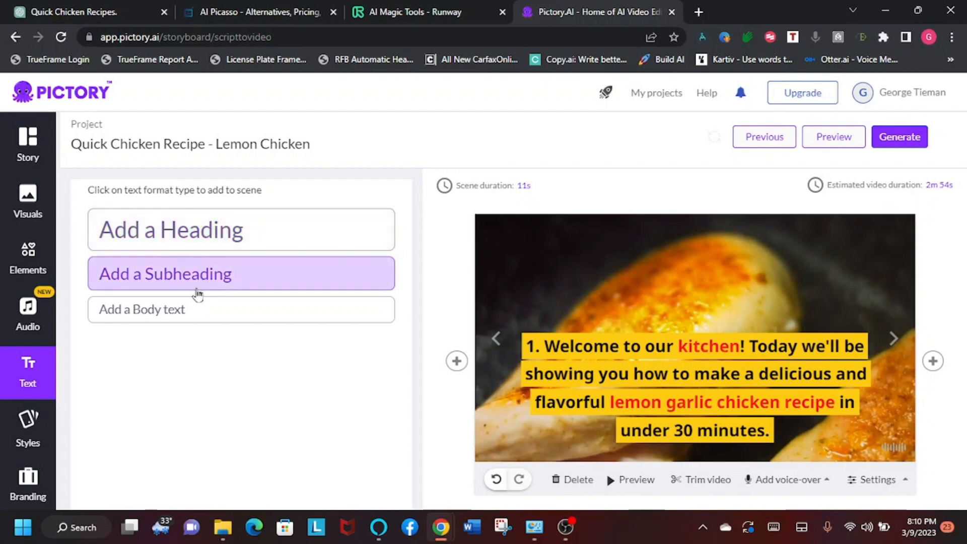
click(225, 233)
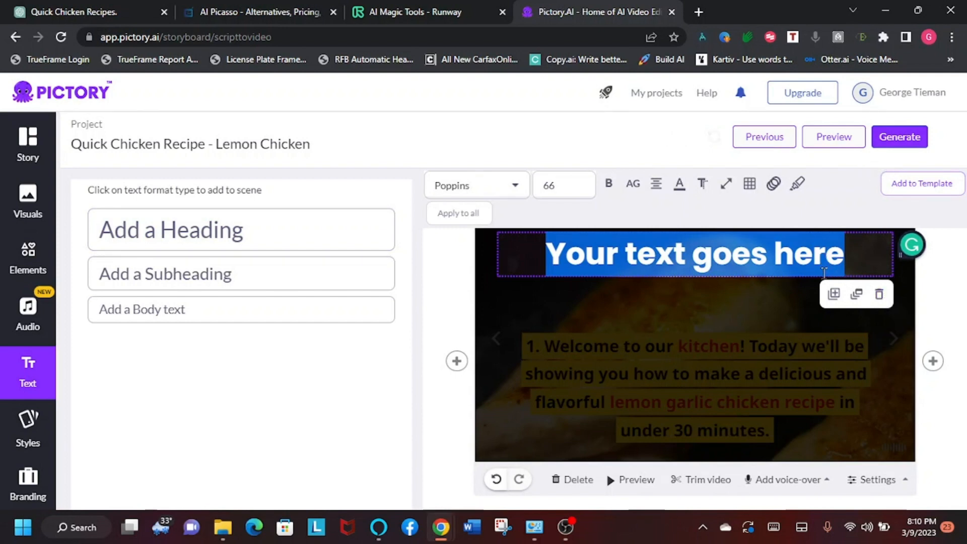
text(YU)
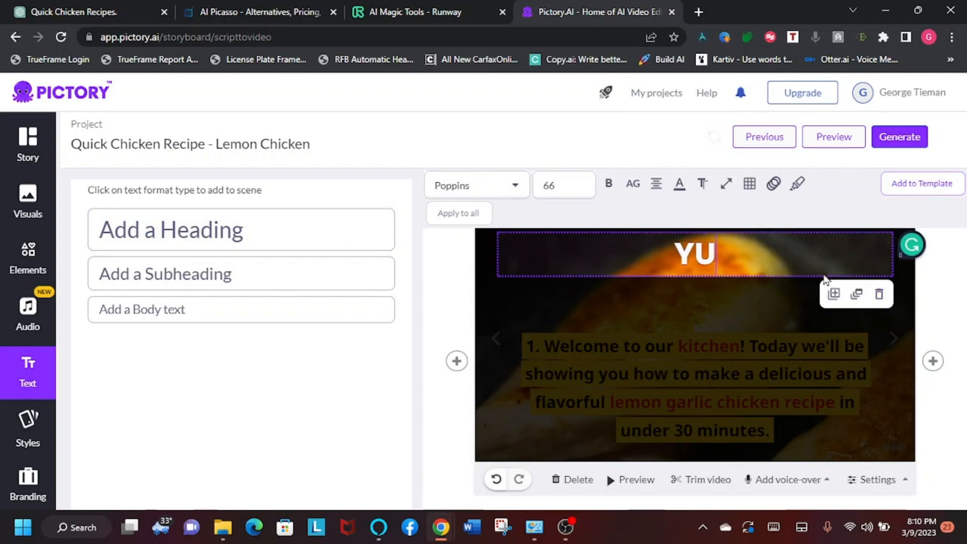
text(MMY!)
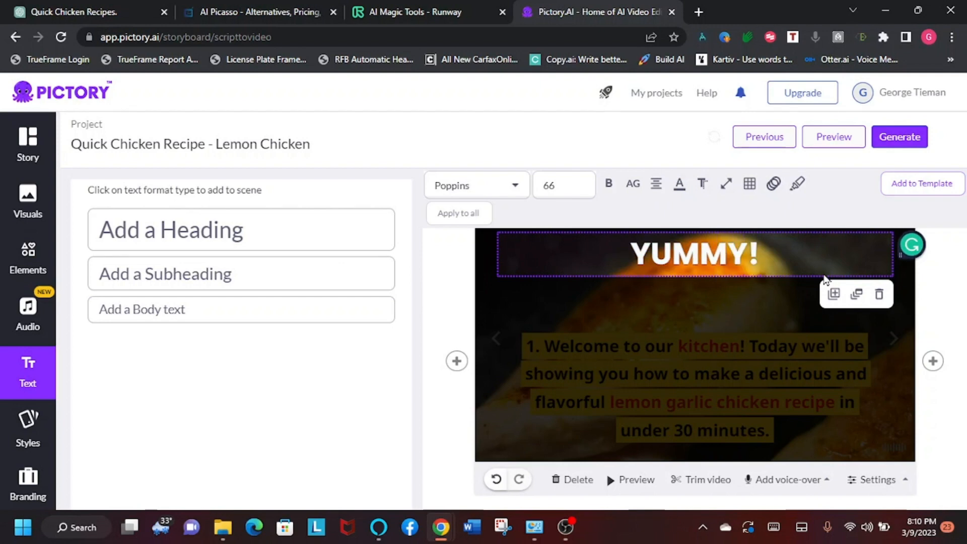
click(493, 304)
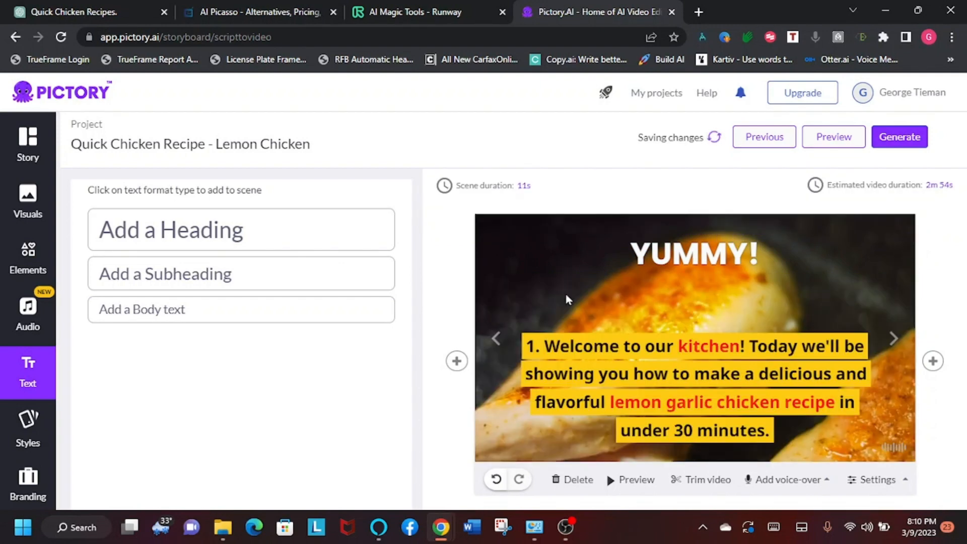
- Change the text color of the "YUMMY!" heading to golden orange
click(687, 248)
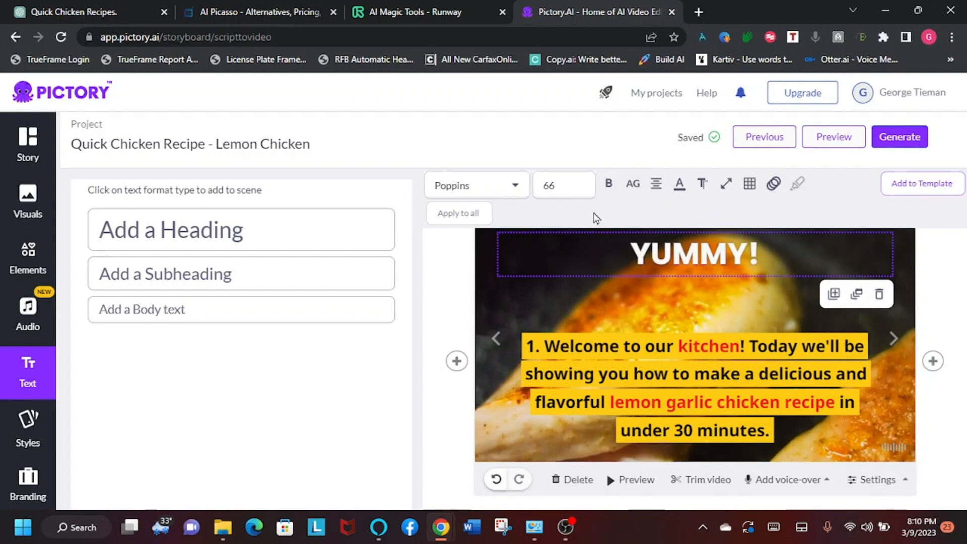
click(749, 183)
click(678, 184)
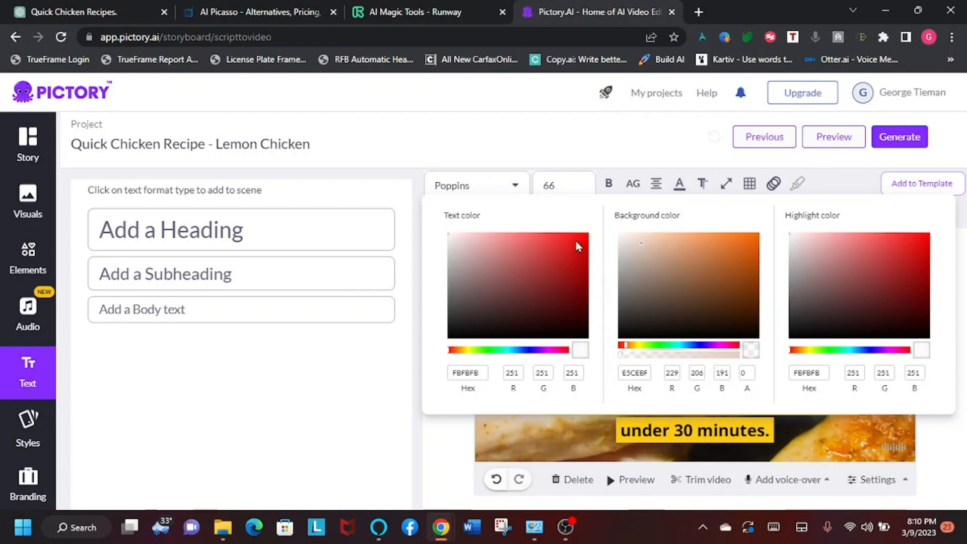
click(462, 353)
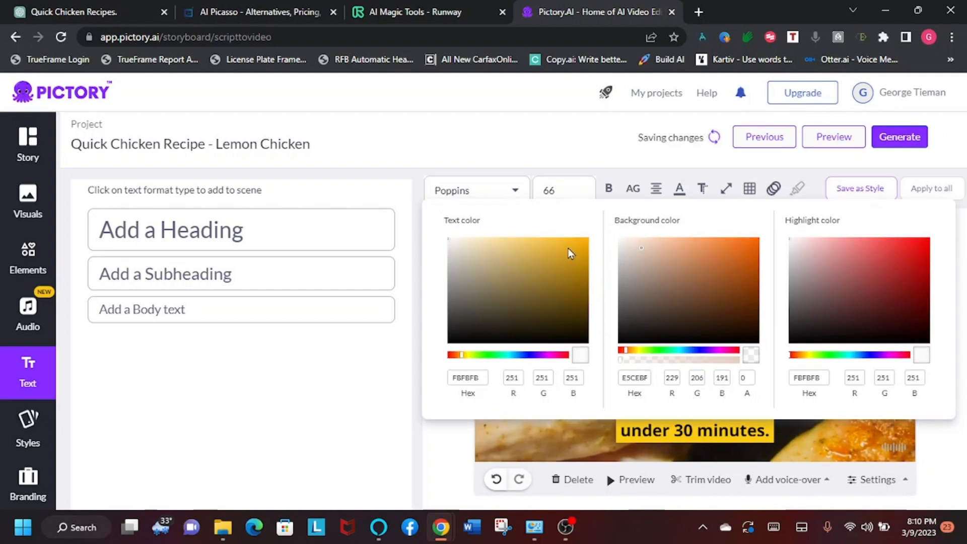
click(579, 243)
click(378, 351)
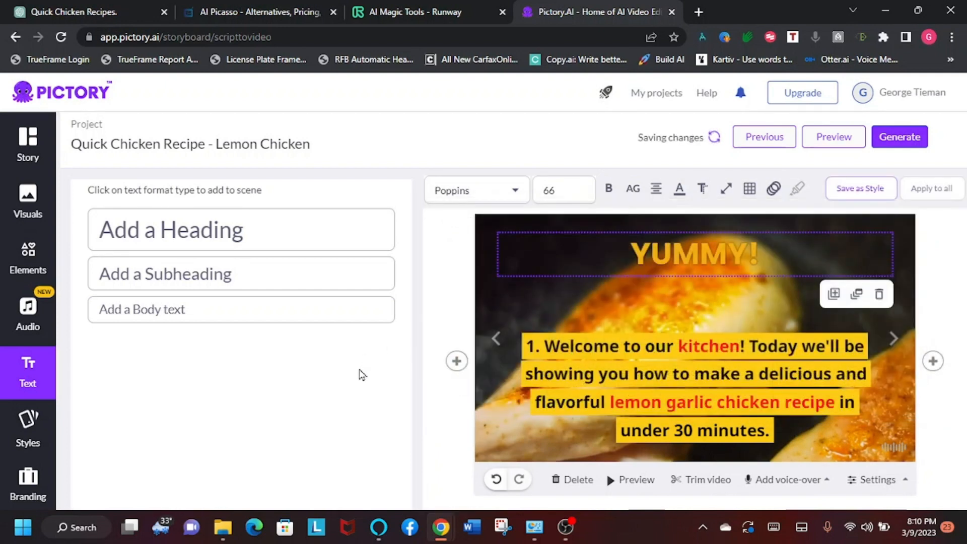
click(360, 370)
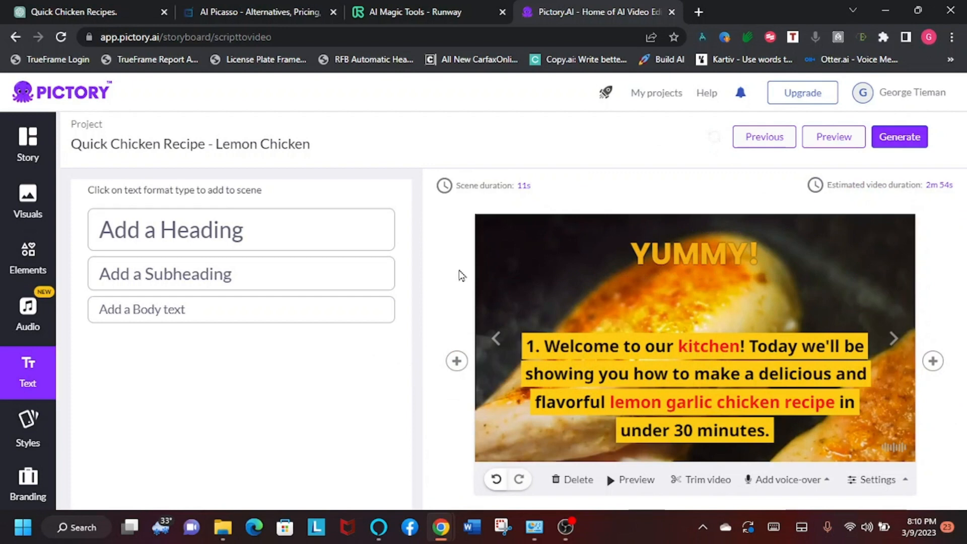
- Look at the fonts available for the "YUMMY!" heading in scene 2
click(29, 160)
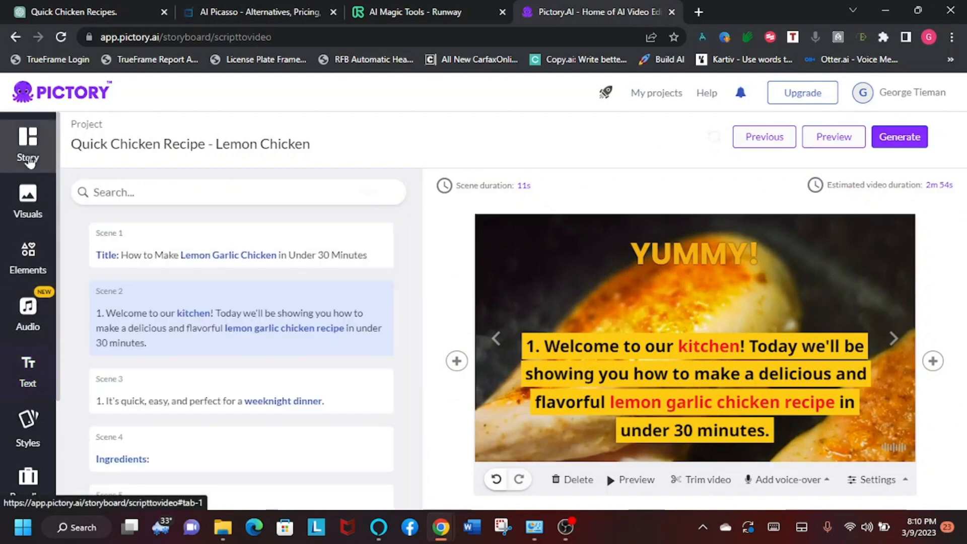
click(692, 270)
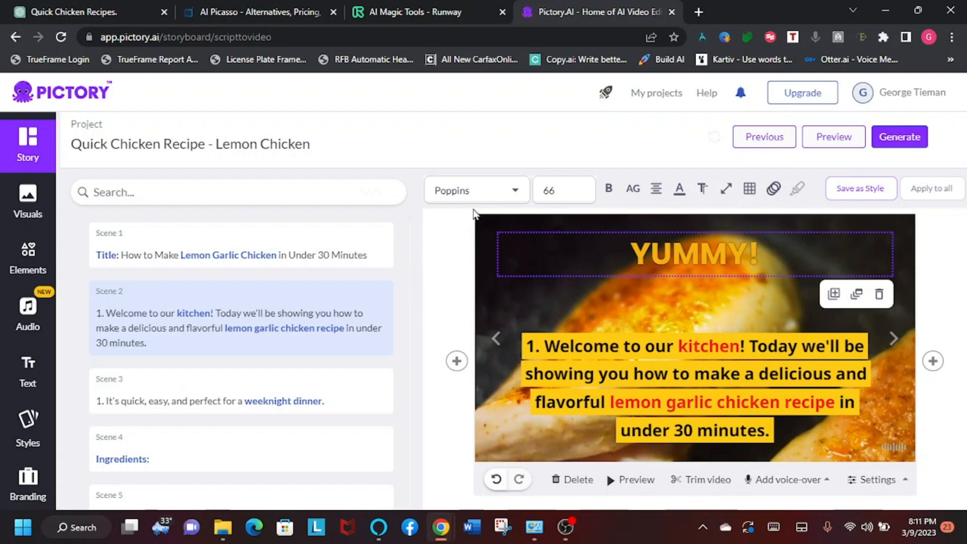
click(516, 192)
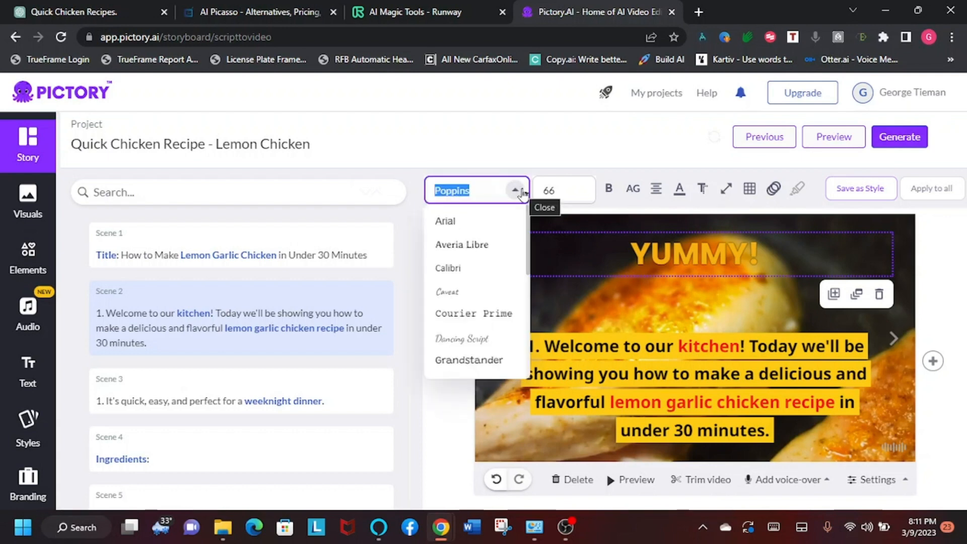
click(579, 117)
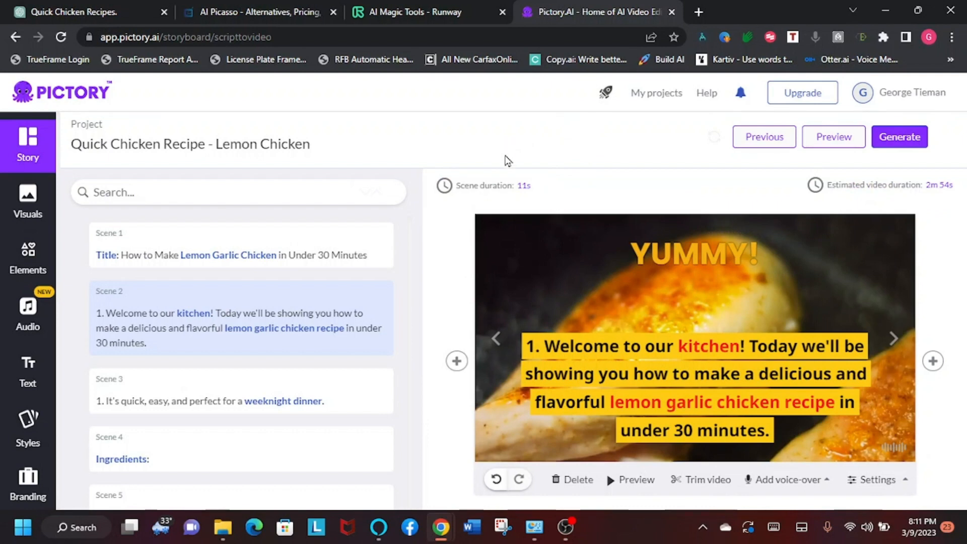
- Set the scene duration to 6 seconds and apply that timing to all scenes
mouse_move(524, 187)
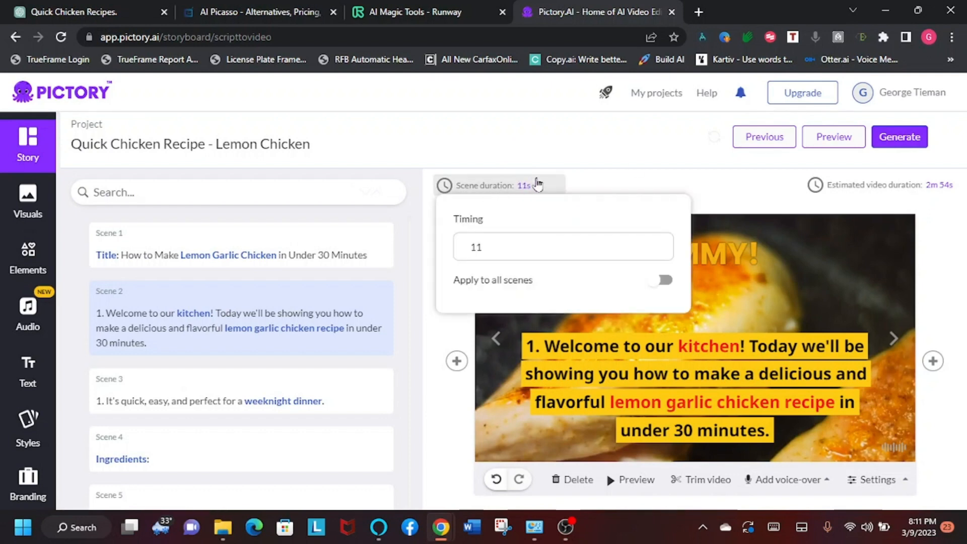
click(488, 242)
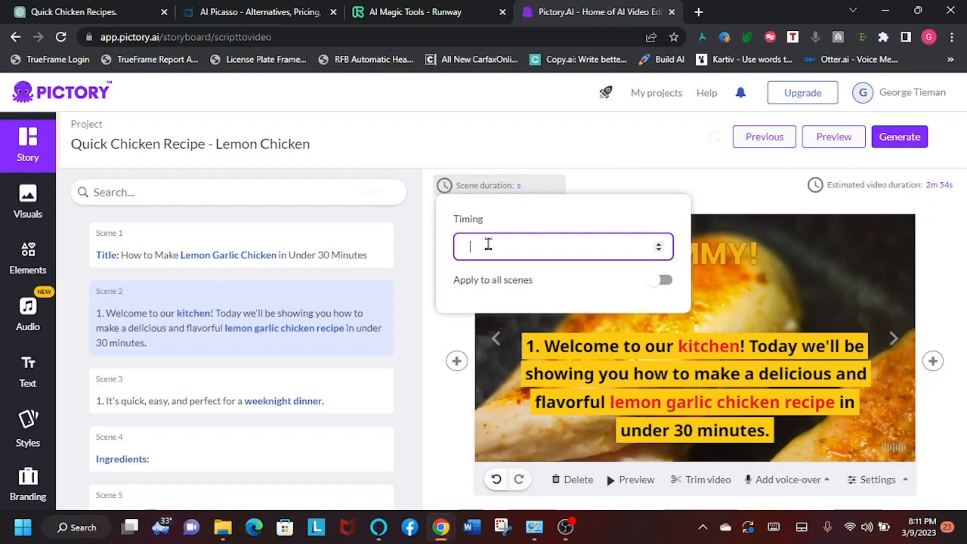
text(6)
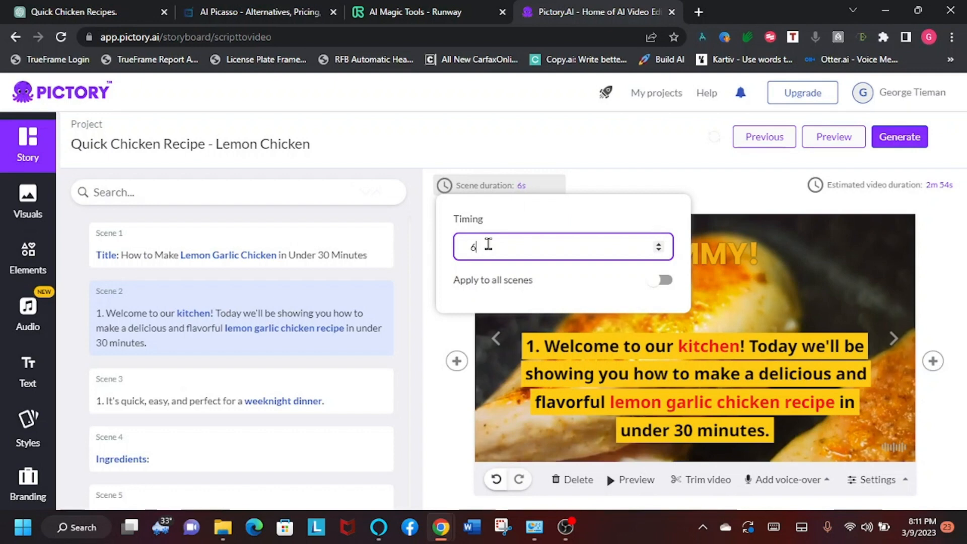
click(664, 282)
click(557, 149)
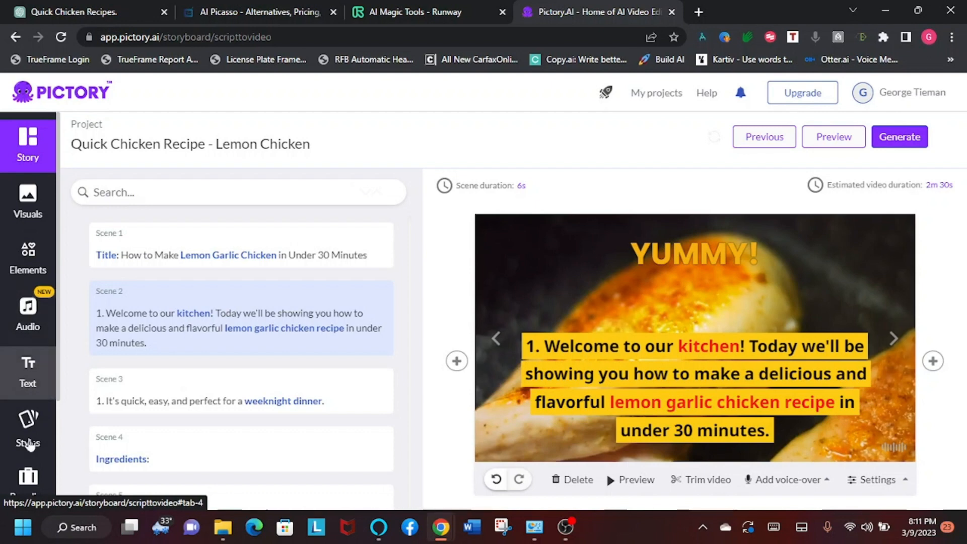
- Look at the intro branding options, the template styles and the saved custom text styles
click(31, 497)
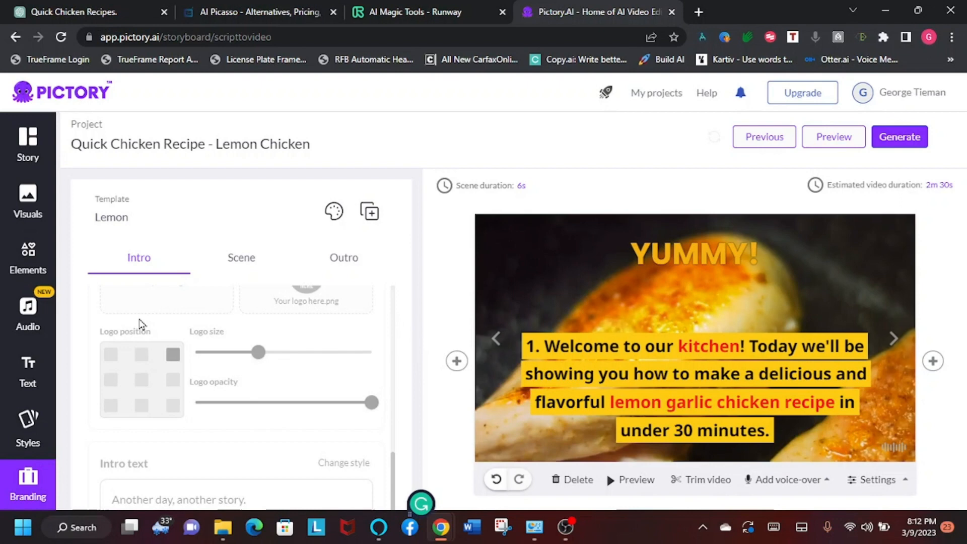
click(24, 430)
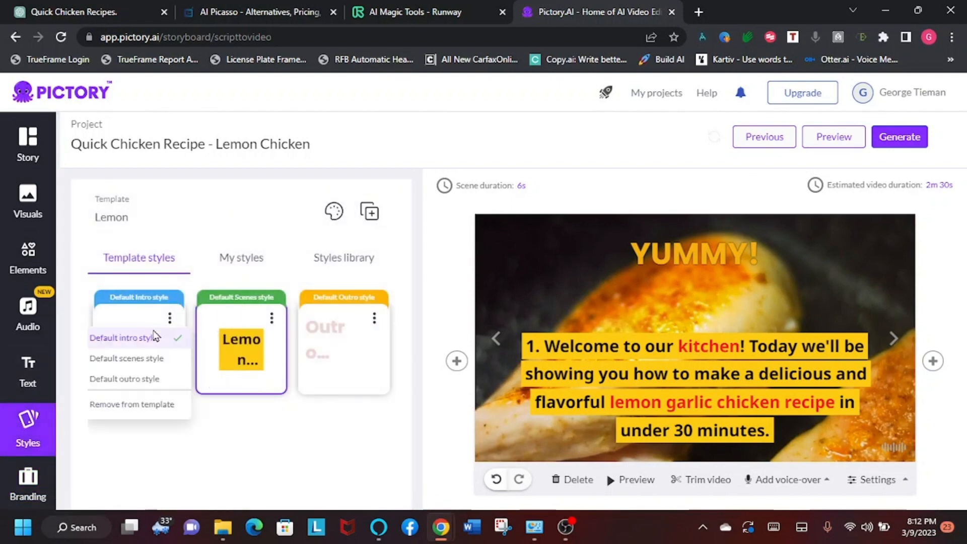
click(248, 260)
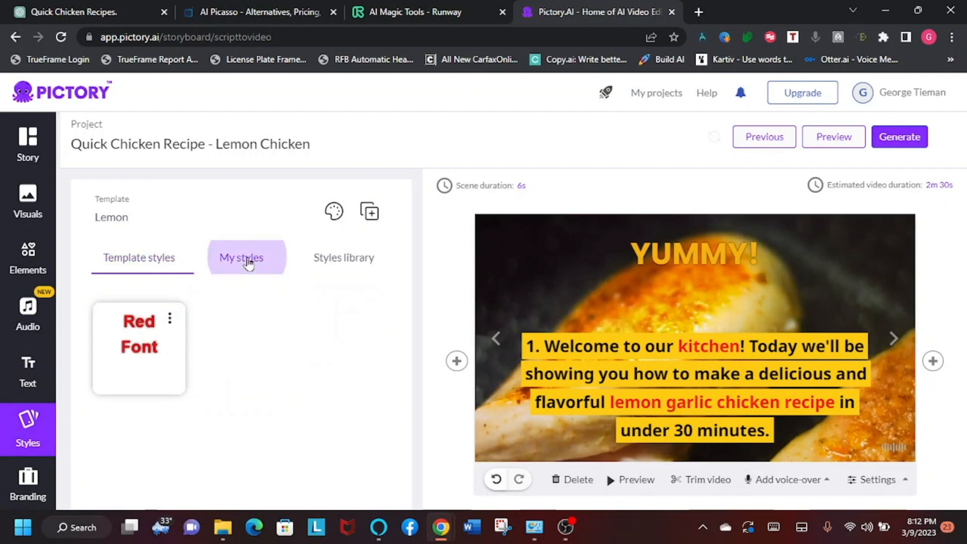
- Try the template's Intro Style on the scene 2 caption and reapply the Lemon scenes style
click(151, 262)
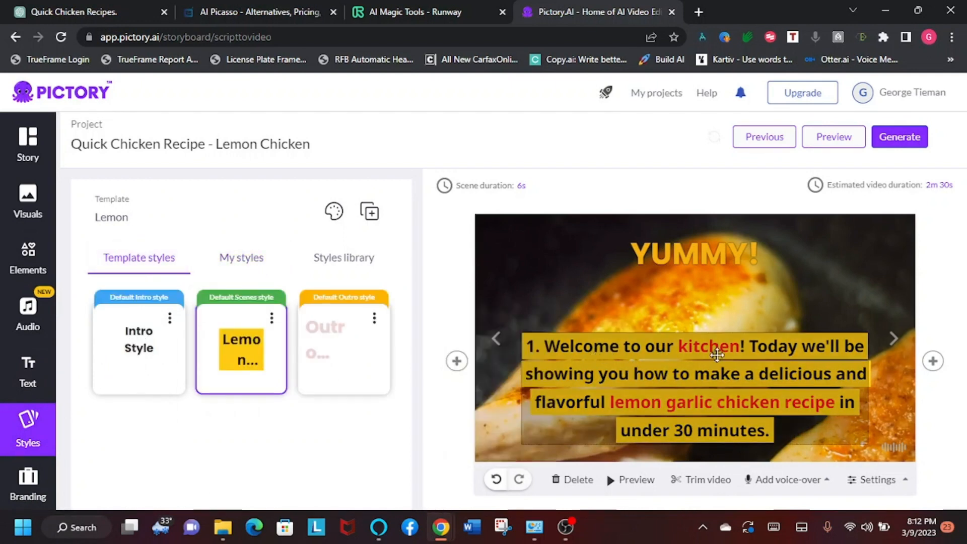
click(145, 346)
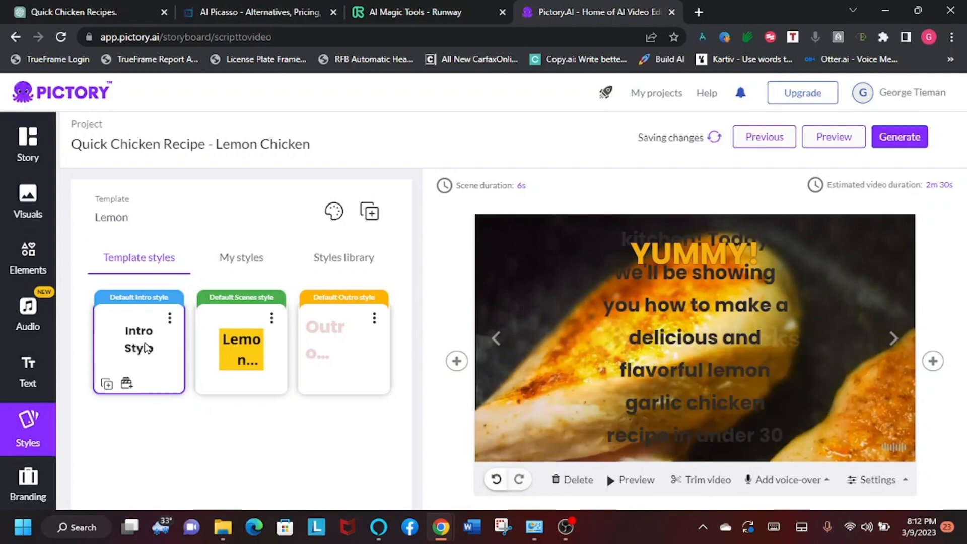
click(242, 347)
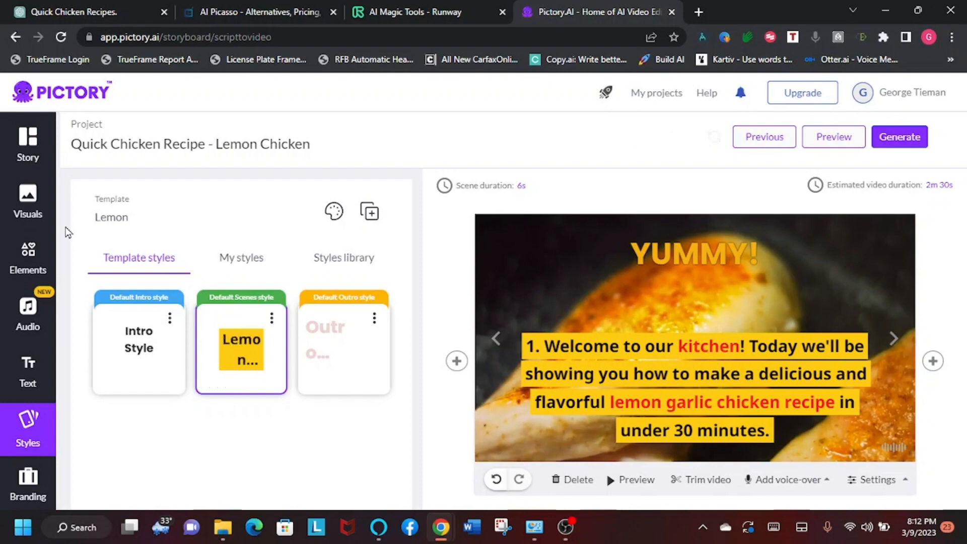
- Review the ingredient and instruction scenes of the script in the storyboard
click(27, 164)
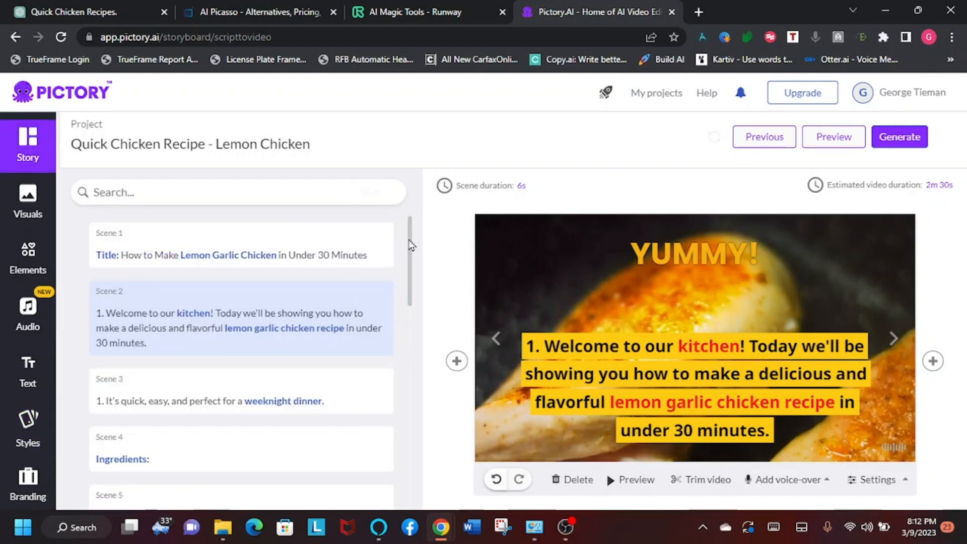
drag(410, 241, 416, 281)
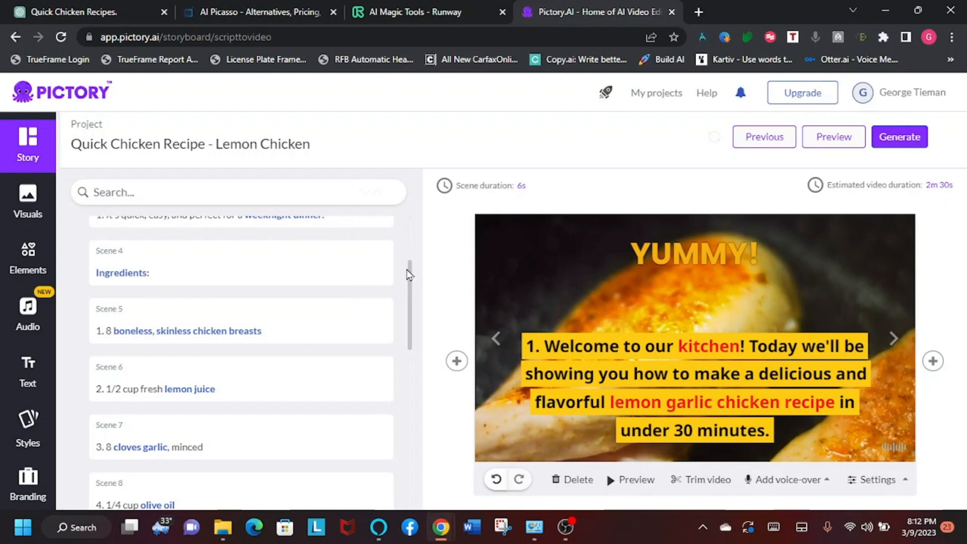
drag(409, 280, 408, 301)
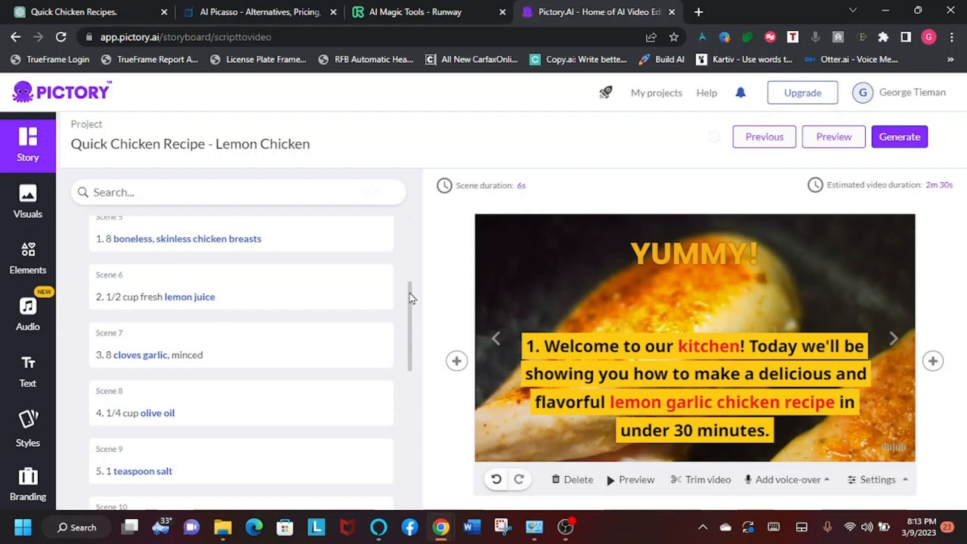
drag(410, 297, 414, 343)
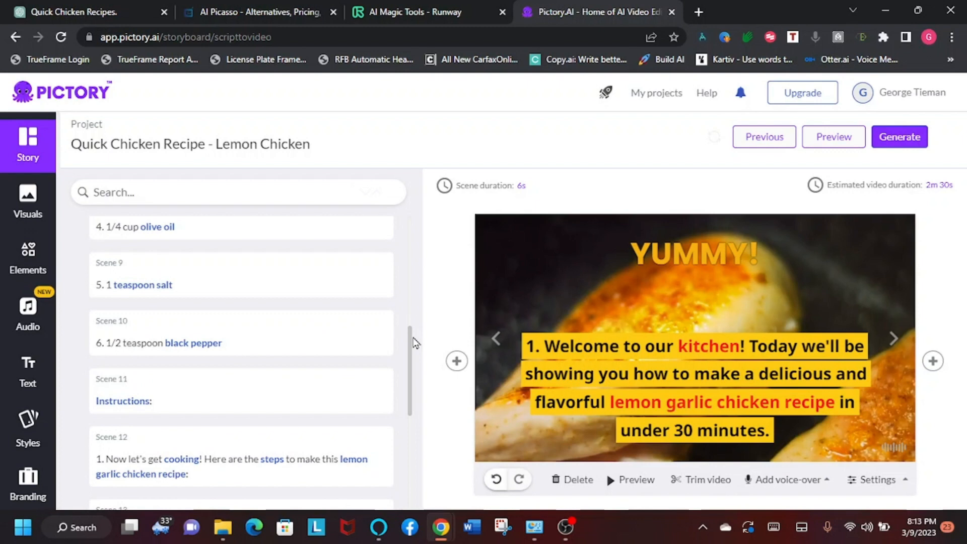
mouse_move(413, 350)
mouse_down()
mouse_move(406, 371)
mouse_move(407, 345)
mouse_up()
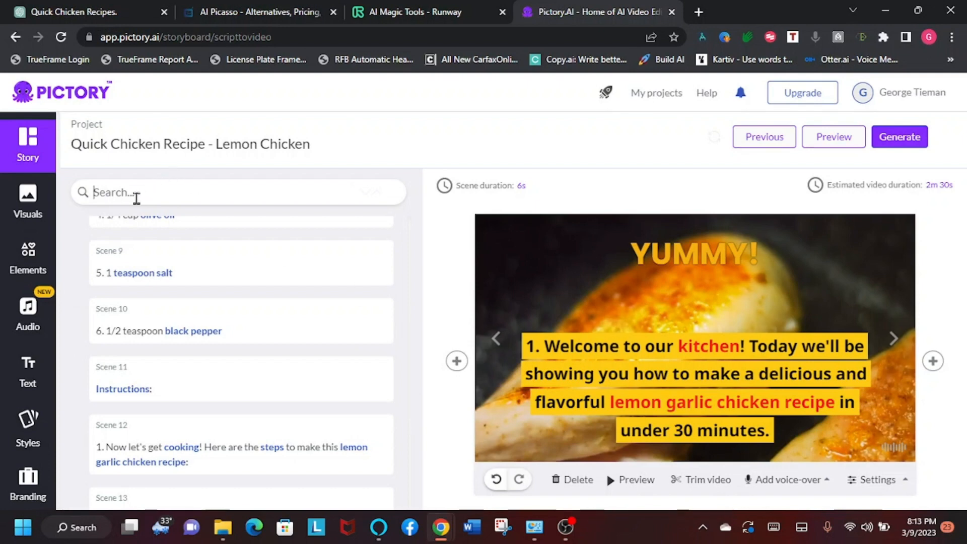
text(ldsjcbn)
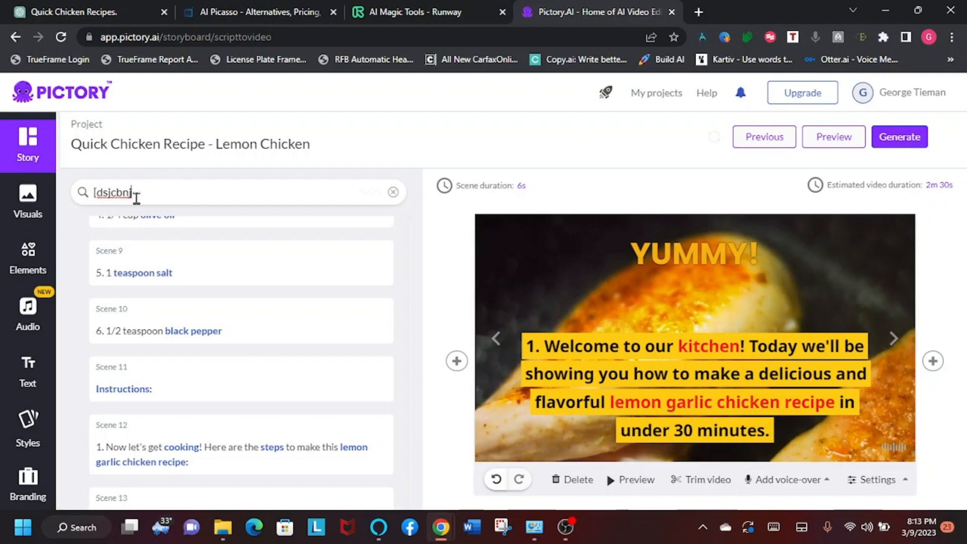
key(BackSpace)
key(BackSpace)
key(BackSpace)
key(BackSpace)
key(BackSpace)
- Switch to ChatGPT and request "Write me a script for youtube about making lemon chicken with a narrator", correcting the misspelled "script" and "narrator" before sending
click(110, 5)
click(376, 462)
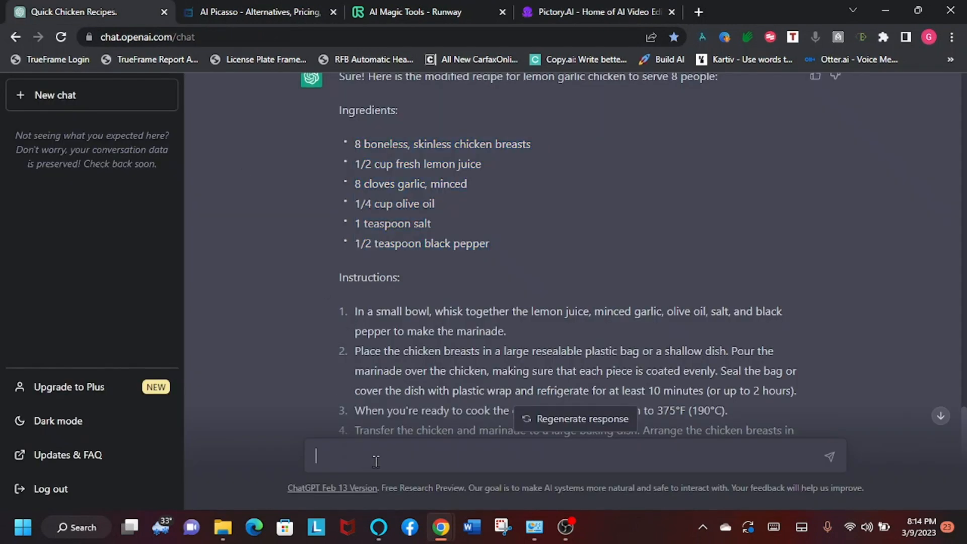
text(Write me a srciopt for youtube about making lemon chicken with a narrarator)
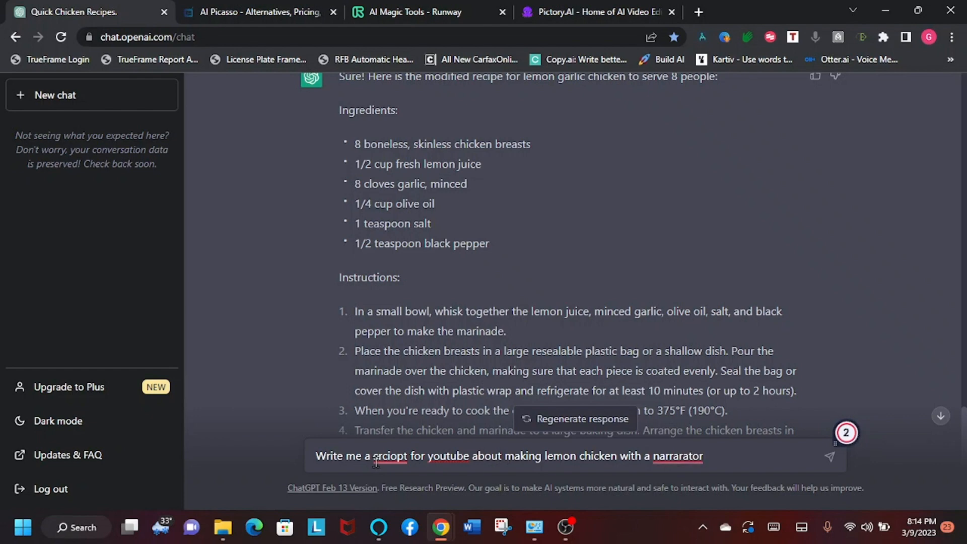
right_click(677, 456)
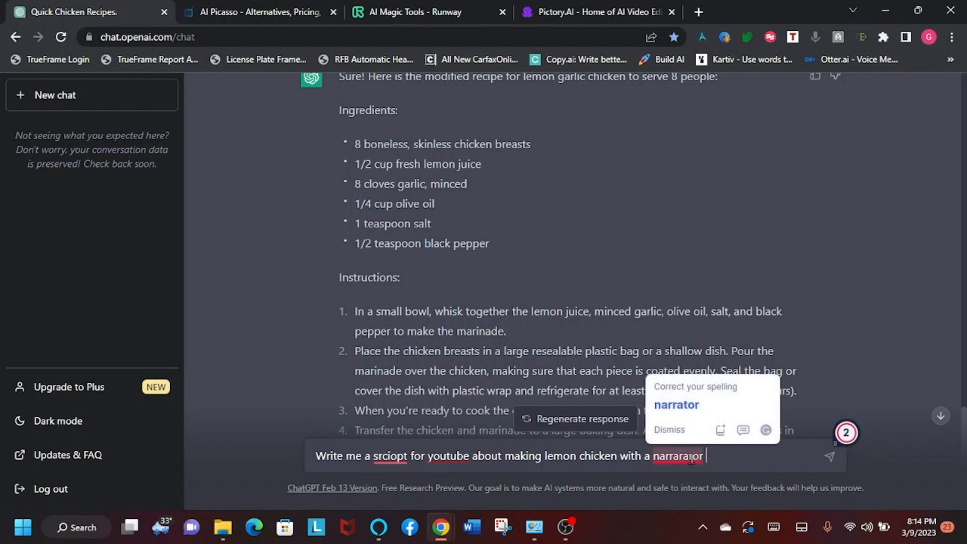
click(676, 404)
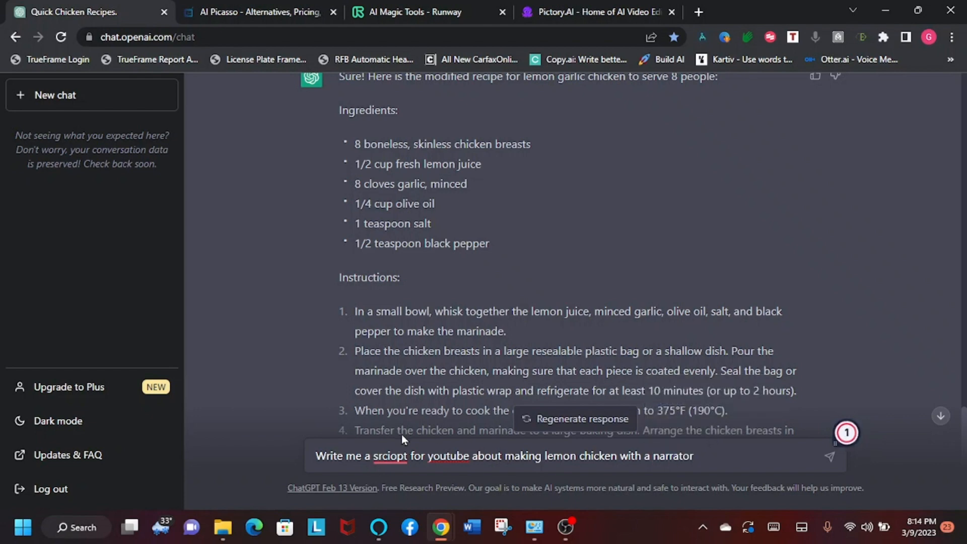
right_click(390, 456)
click(397, 407)
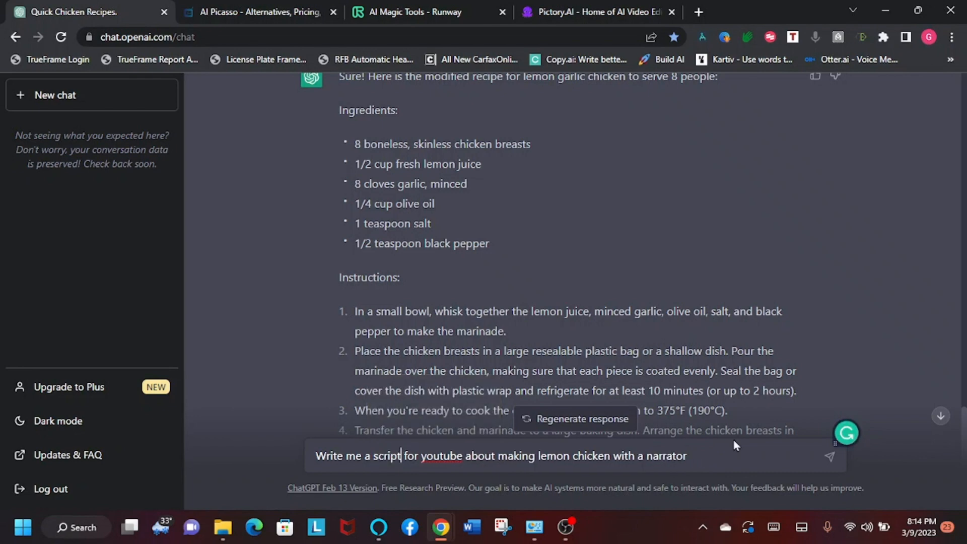
key(Return)
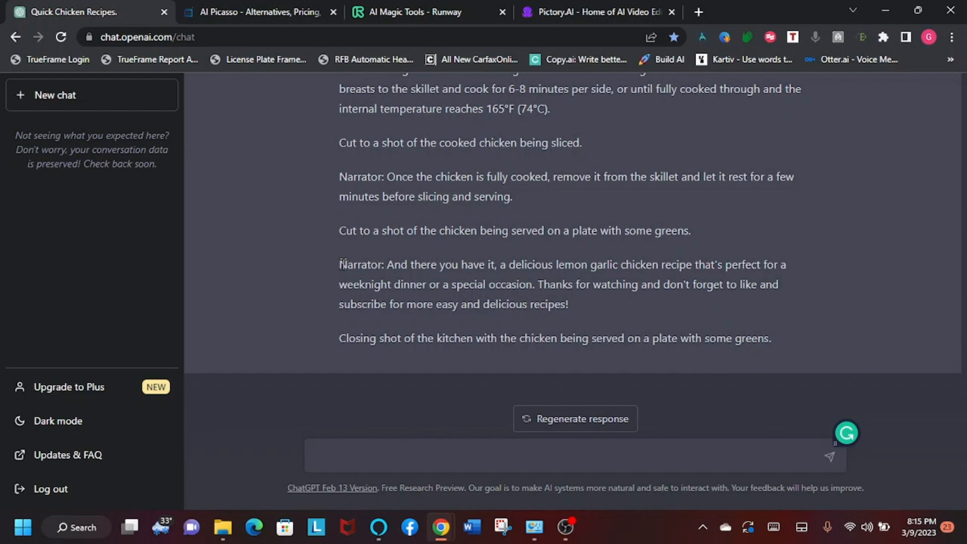
- Switch back to Pictory and look at the voice-over options for the black pepper scene
click(564, 12)
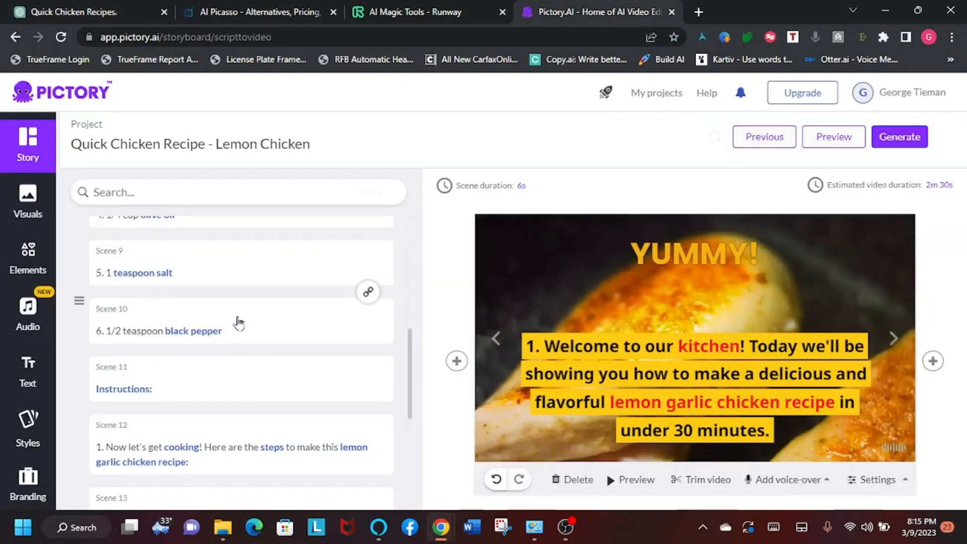
click(304, 321)
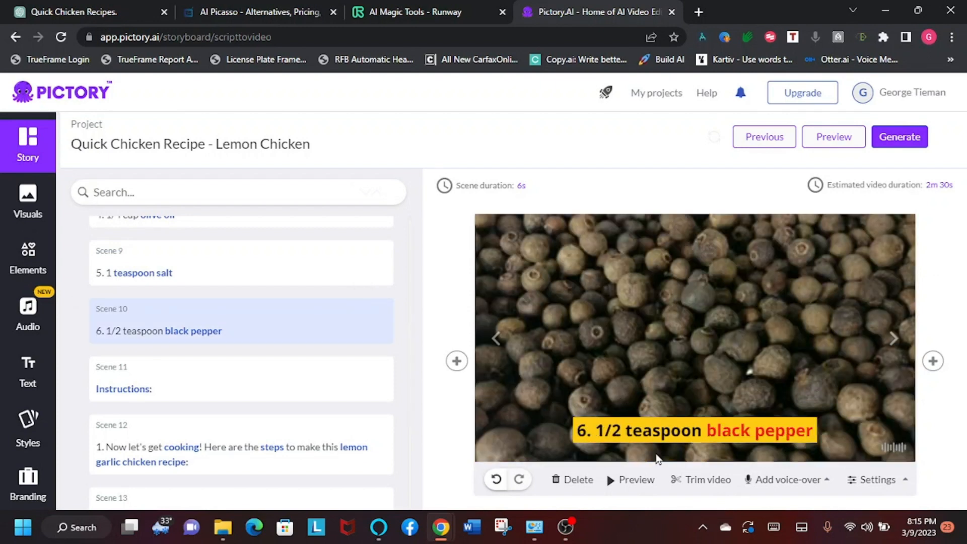
click(789, 480)
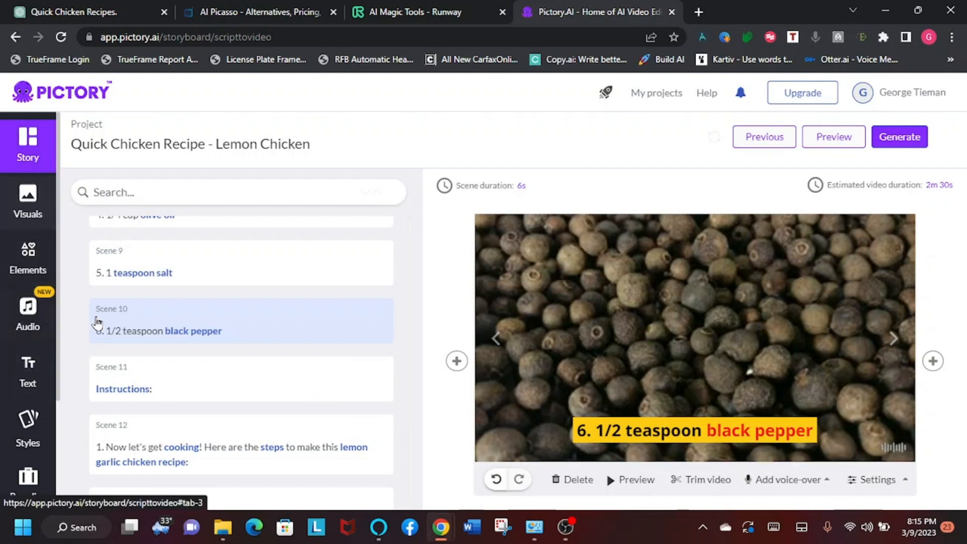
mouse_move(788, 478)
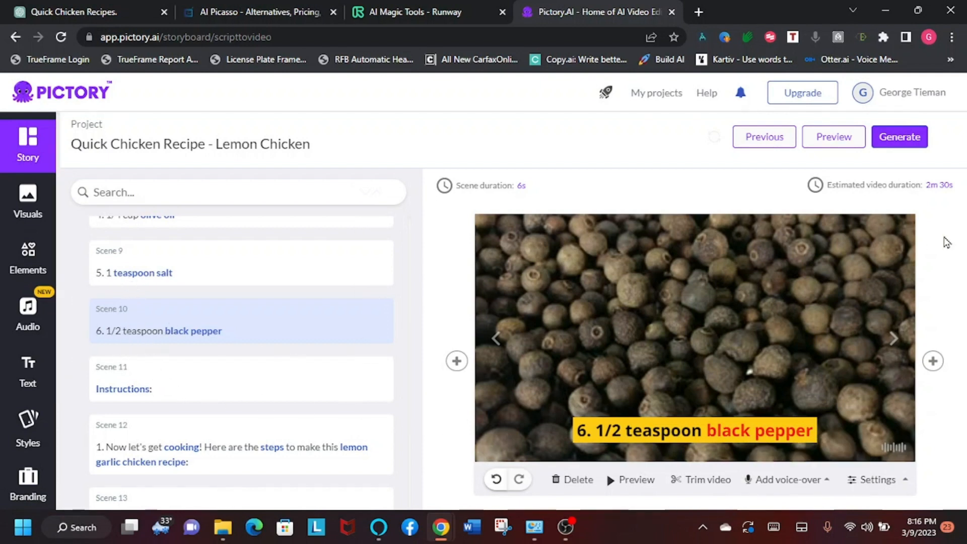
- Generate the lemon chicken project as a video, download it to the computer and close the generation dialog
click(904, 147)
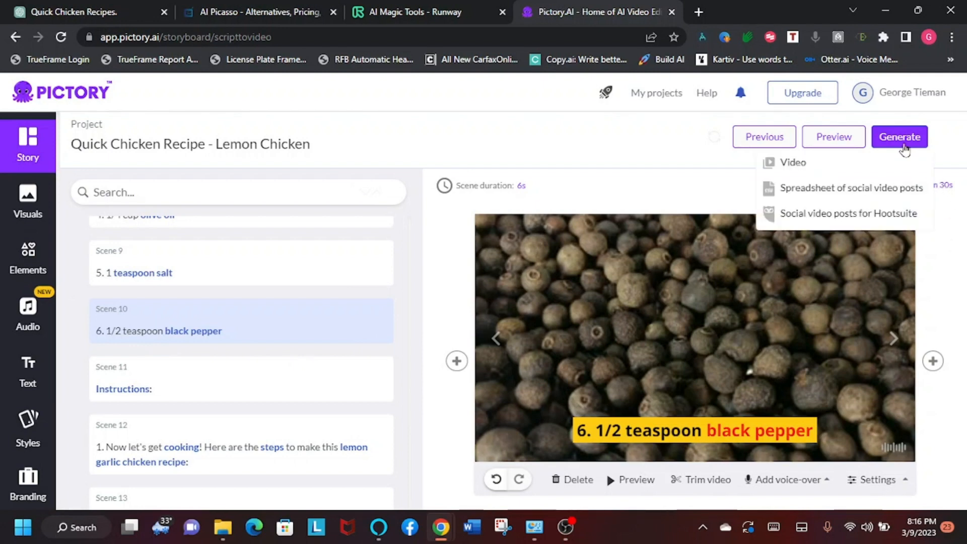
click(790, 165)
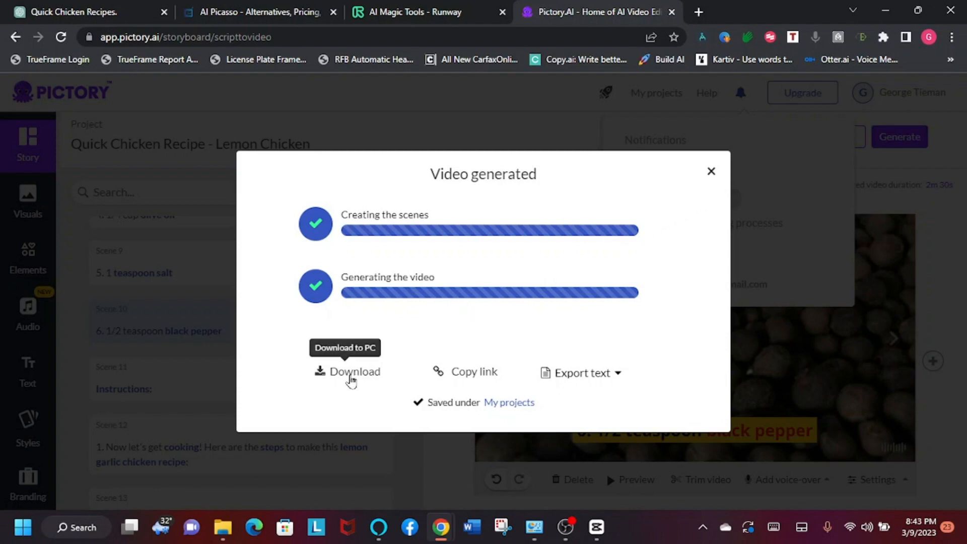
click(353, 372)
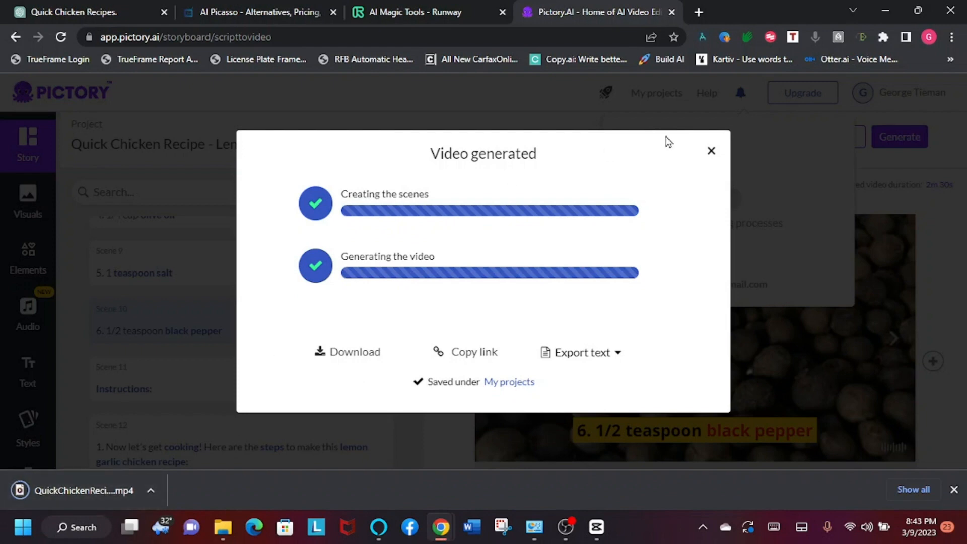
click(711, 152)
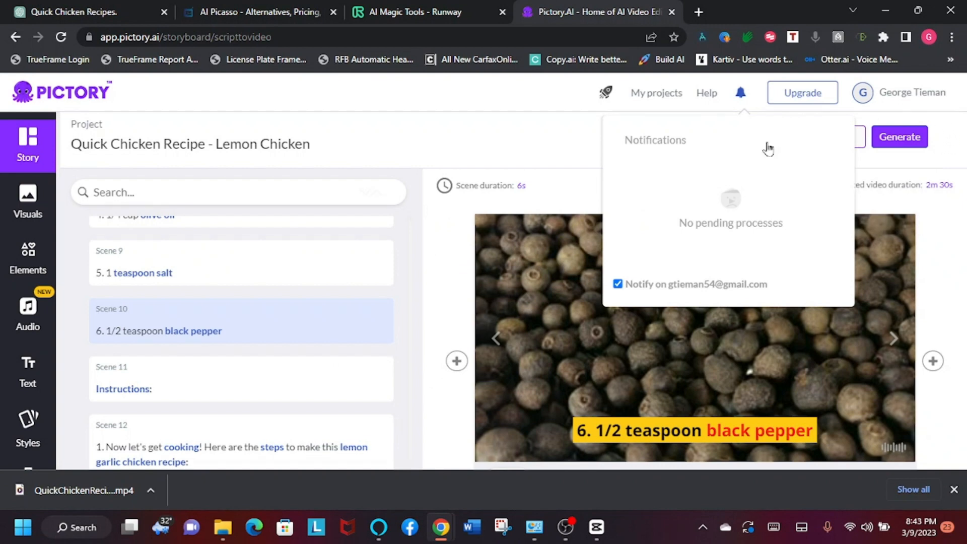
- Dismiss the notifications and watch the preview of the lemon chicken video up to the chicken breasts ingredient scene
click(741, 92)
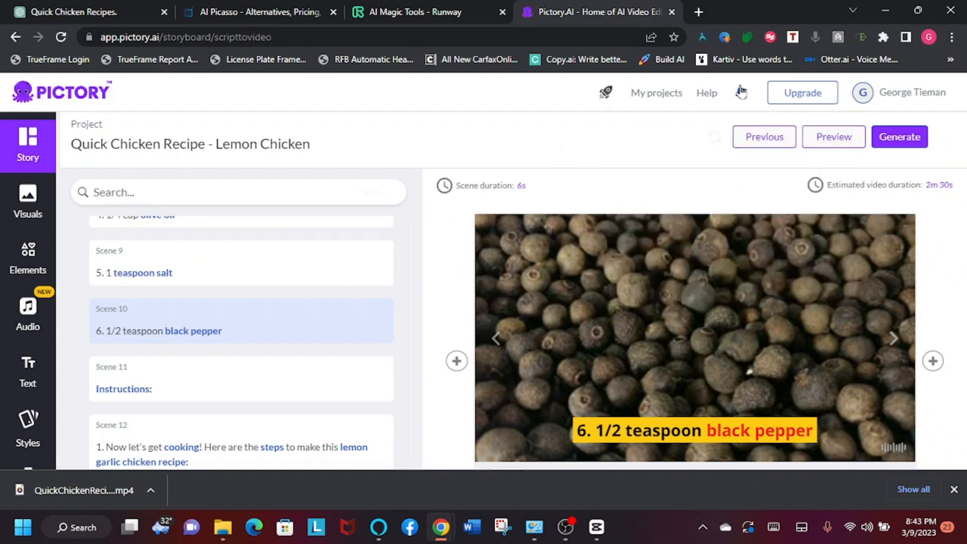
click(829, 138)
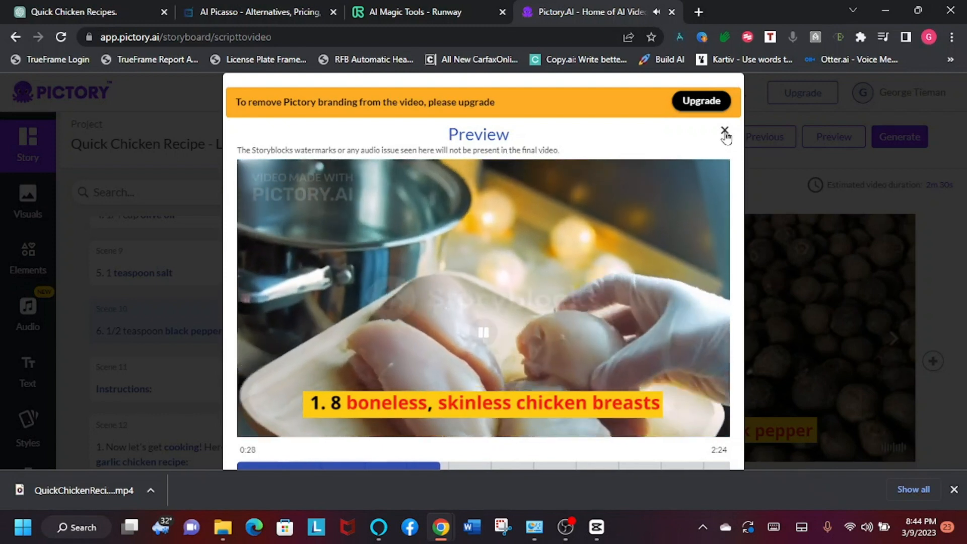
click(725, 132)
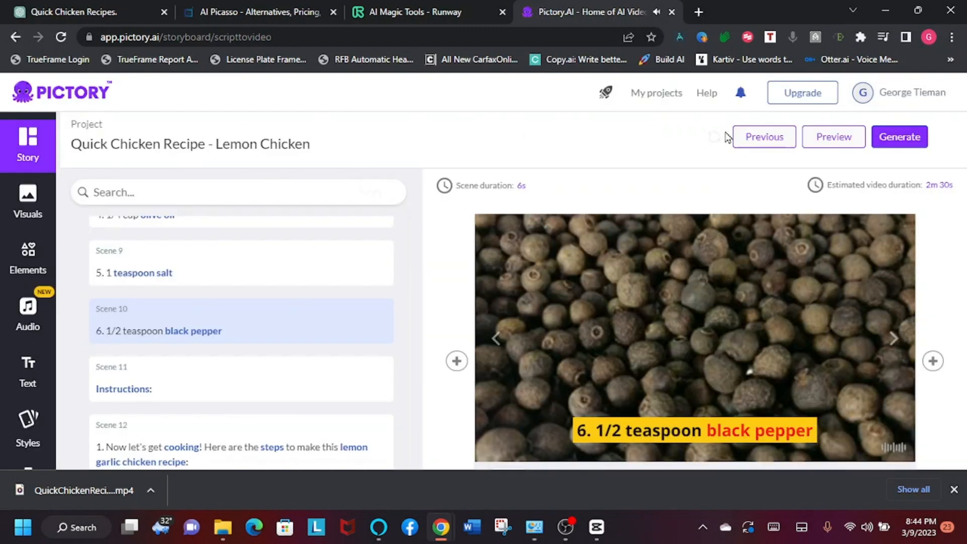